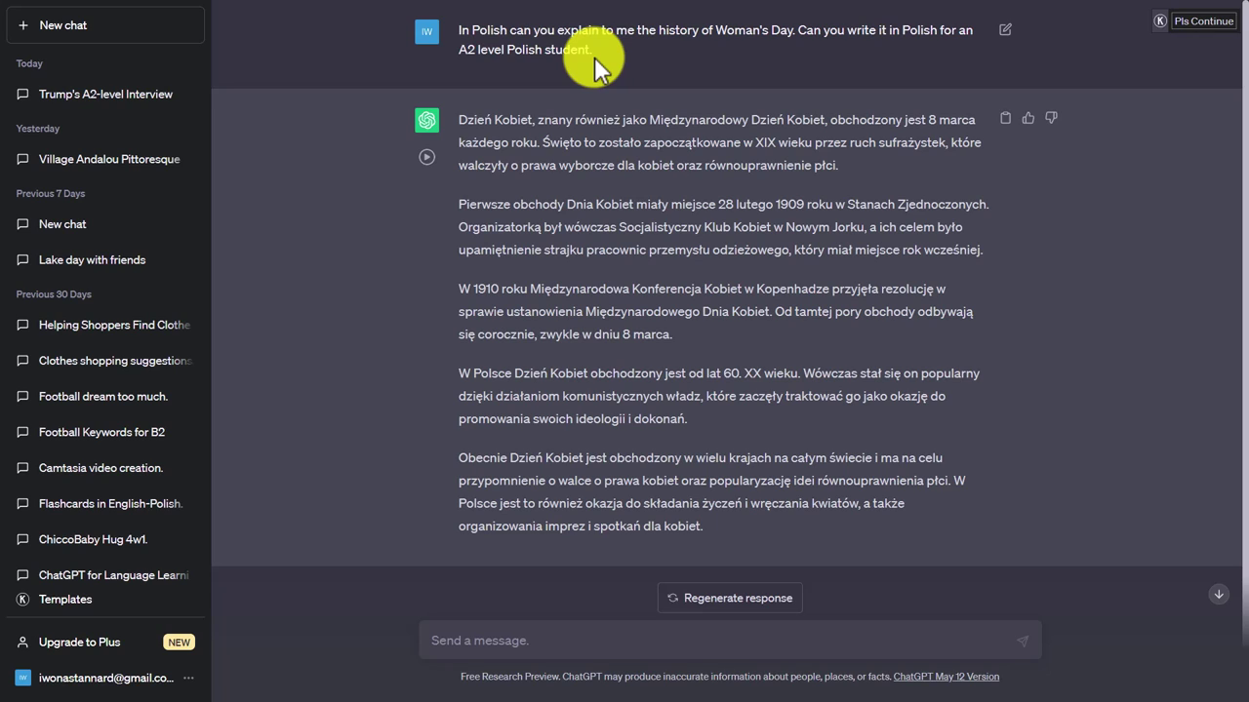
Copy the full Polish response about the history of Woman's Day from the chat
{"action": "left_click_drag", "start_coordinate": [704, 526], "coordinate": [447, 129]}
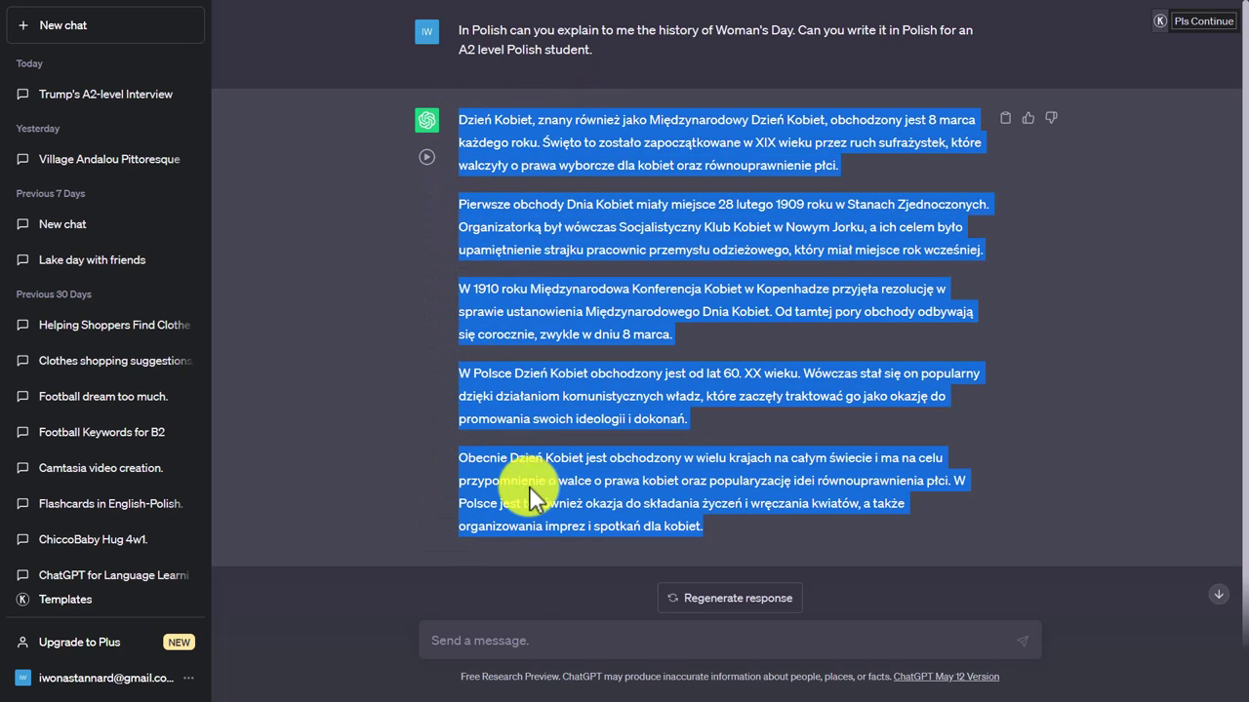
{"action": "right_click", "coordinate": [564, 130]}
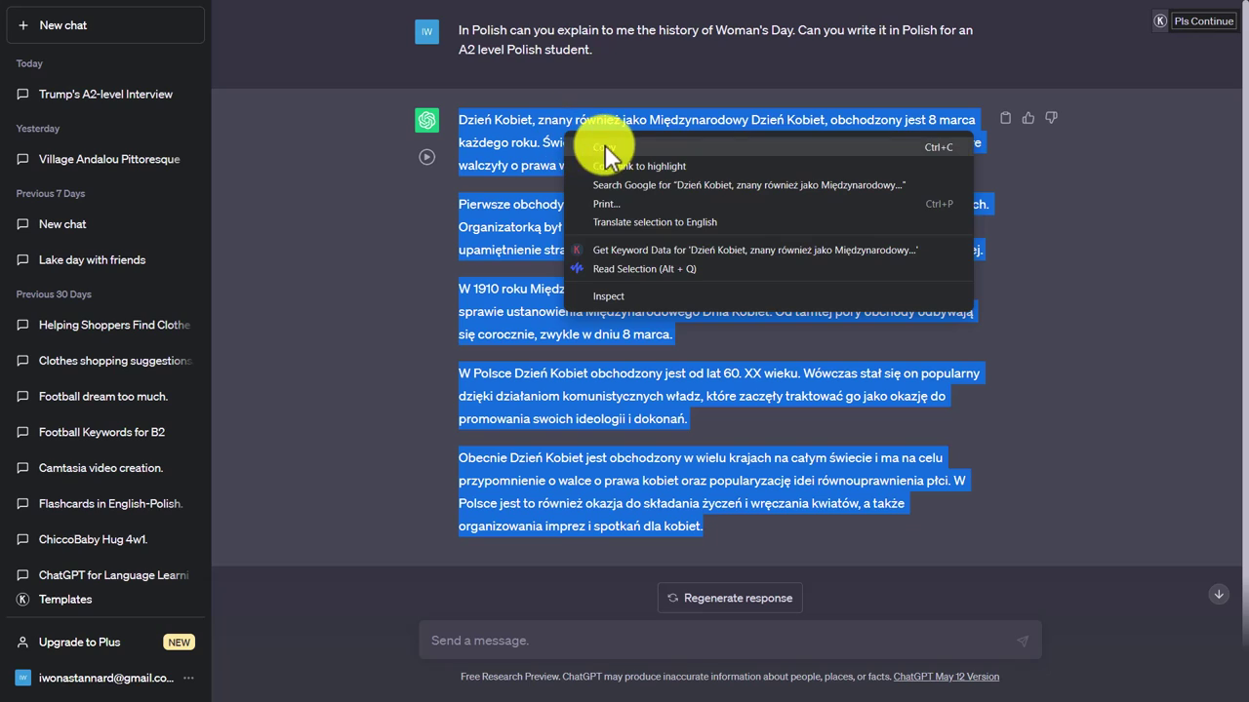
{"action": "left_click", "coordinate": [606, 146]}
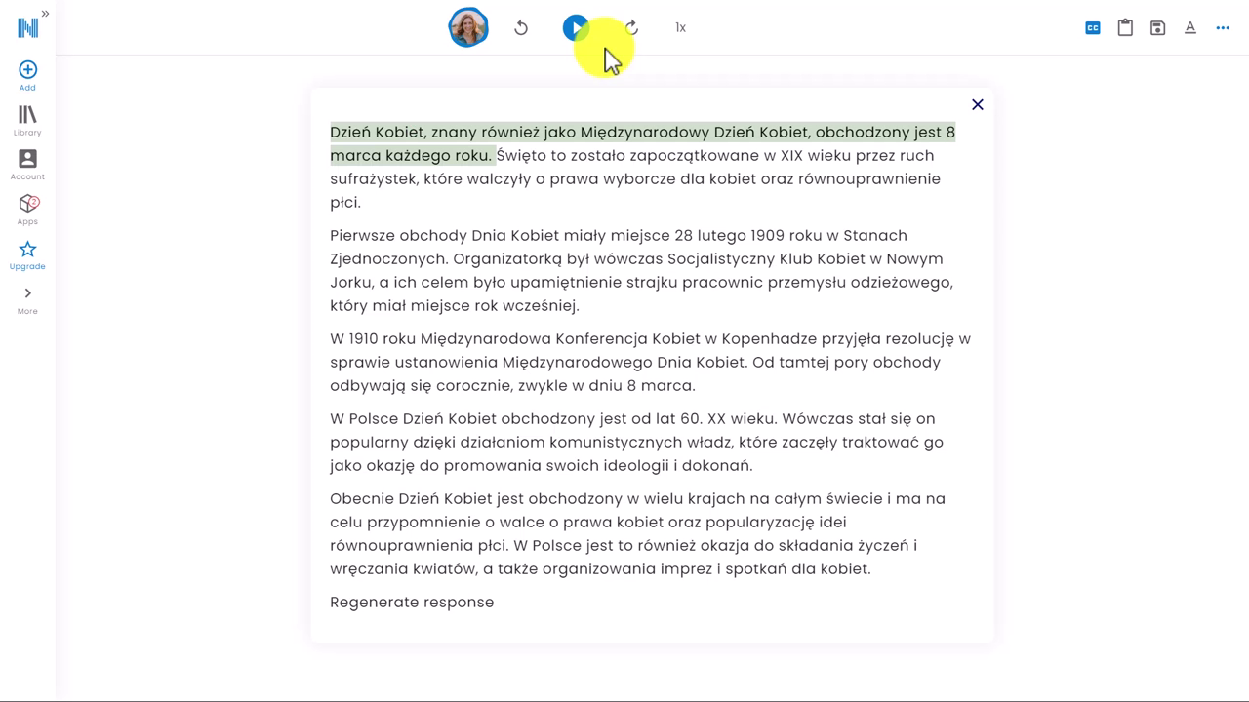
Switch to NaturalReader, clear the existing text and paste in the copied Polish Woman's Day text
{"action": "left_click", "coordinate": [977, 104]}
{"action": "left_click", "coordinate": [568, 183]}
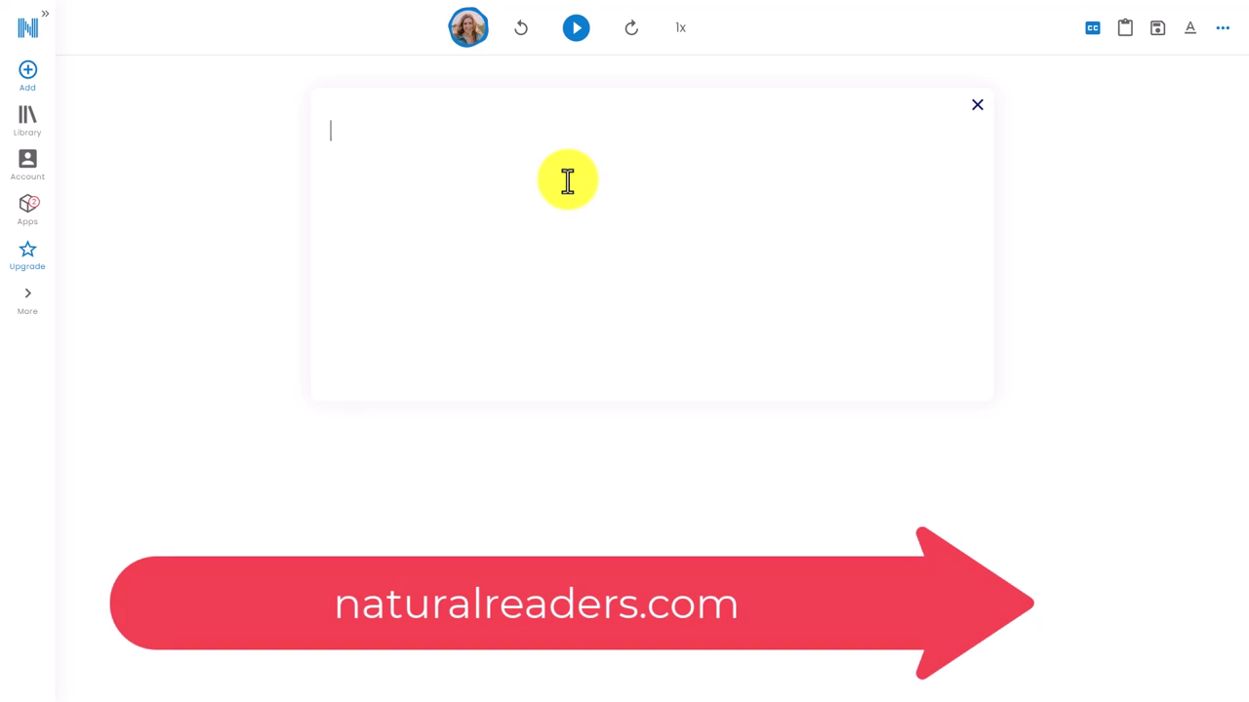
{"action": "key", "text": "ctrl+v"}
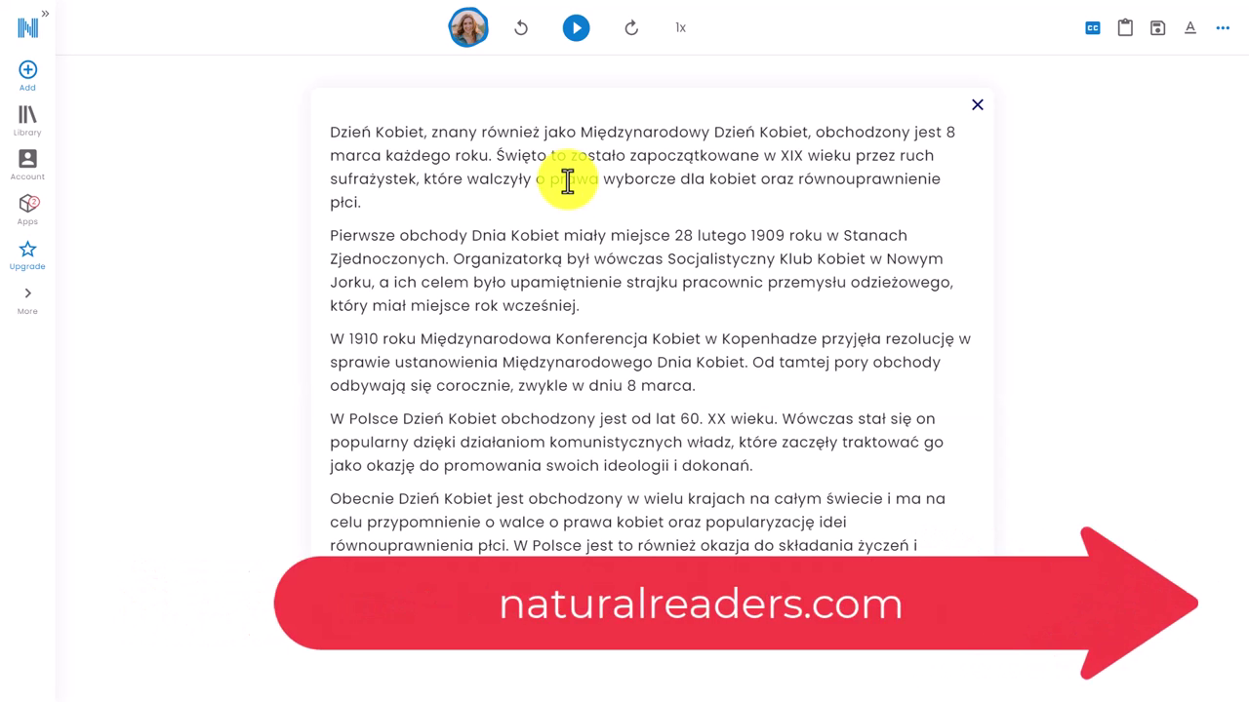
Choose the Polish voice Zofia (Plus), play the Woman's Day text aloud and pause during the second sentence
{"action": "left_click", "coordinate": [464, 33]}
{"action": "left_click", "coordinate": [497, 175]}
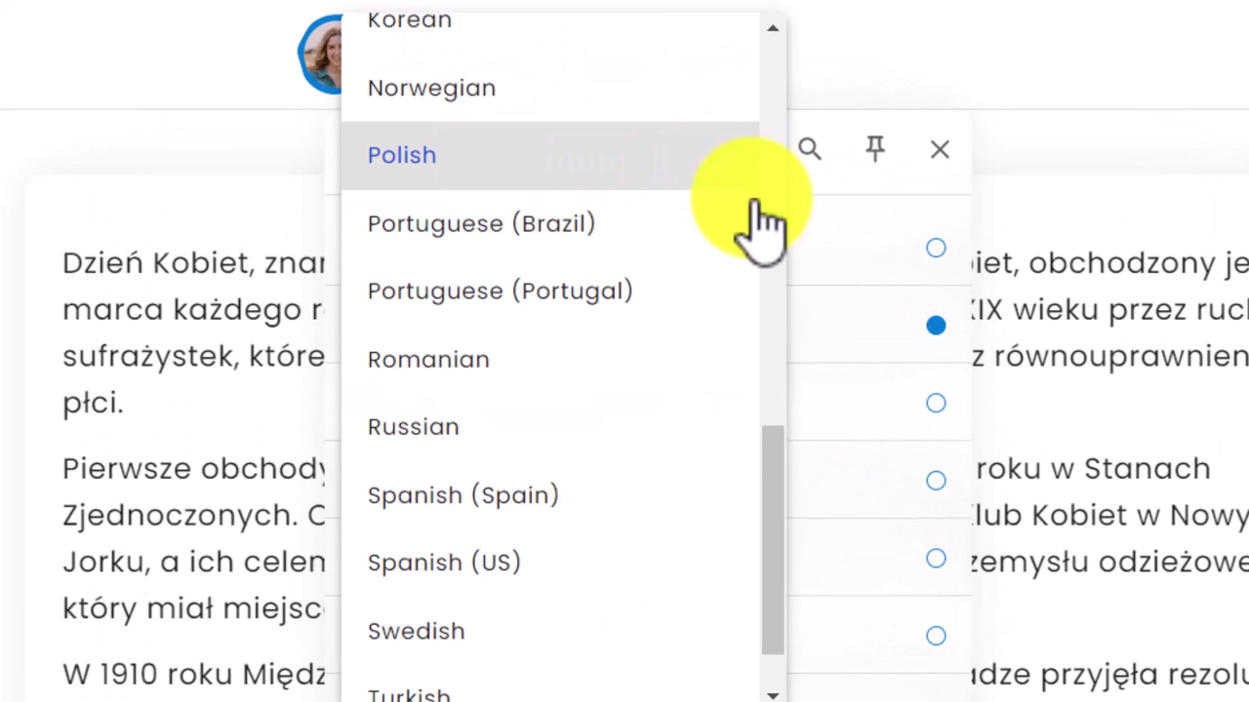
{"action": "left_click_drag", "start_coordinate": [777, 468], "coordinate": [786, 532]}
{"action": "left_click", "coordinate": [436, 131]}
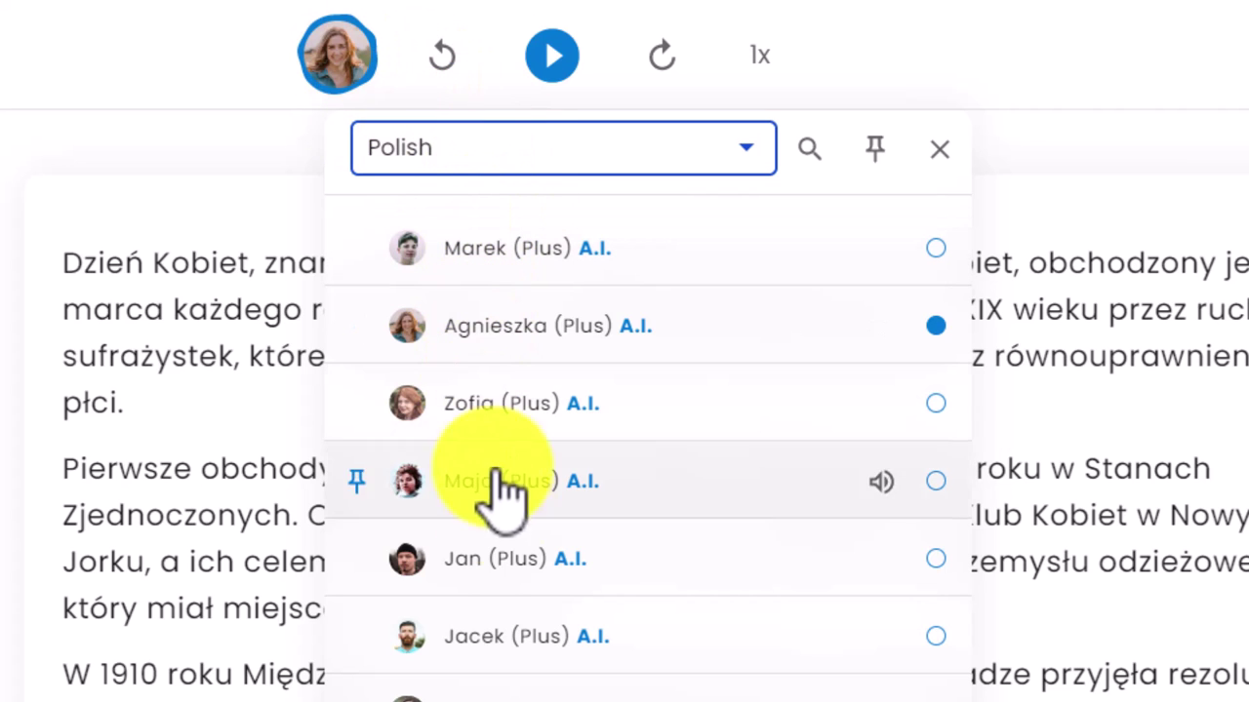
{"action": "mouse_move", "coordinate": [440, 432]}
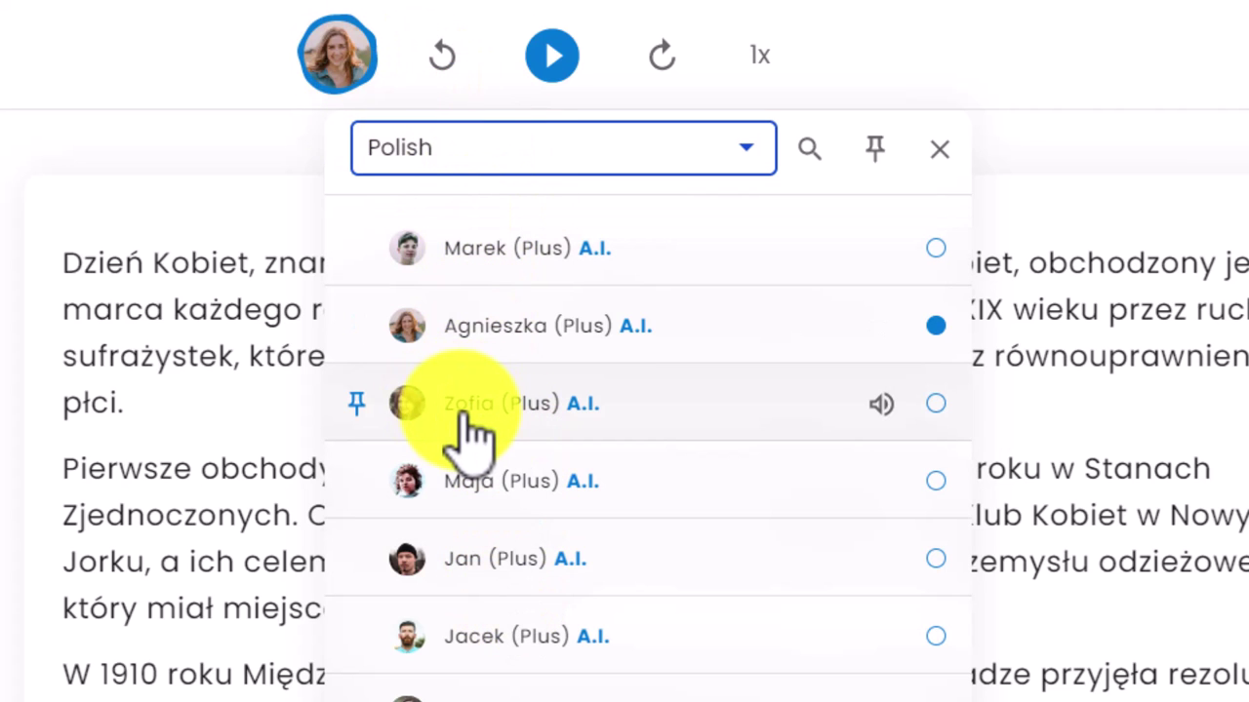
{"action": "left_click", "coordinate": [504, 405]}
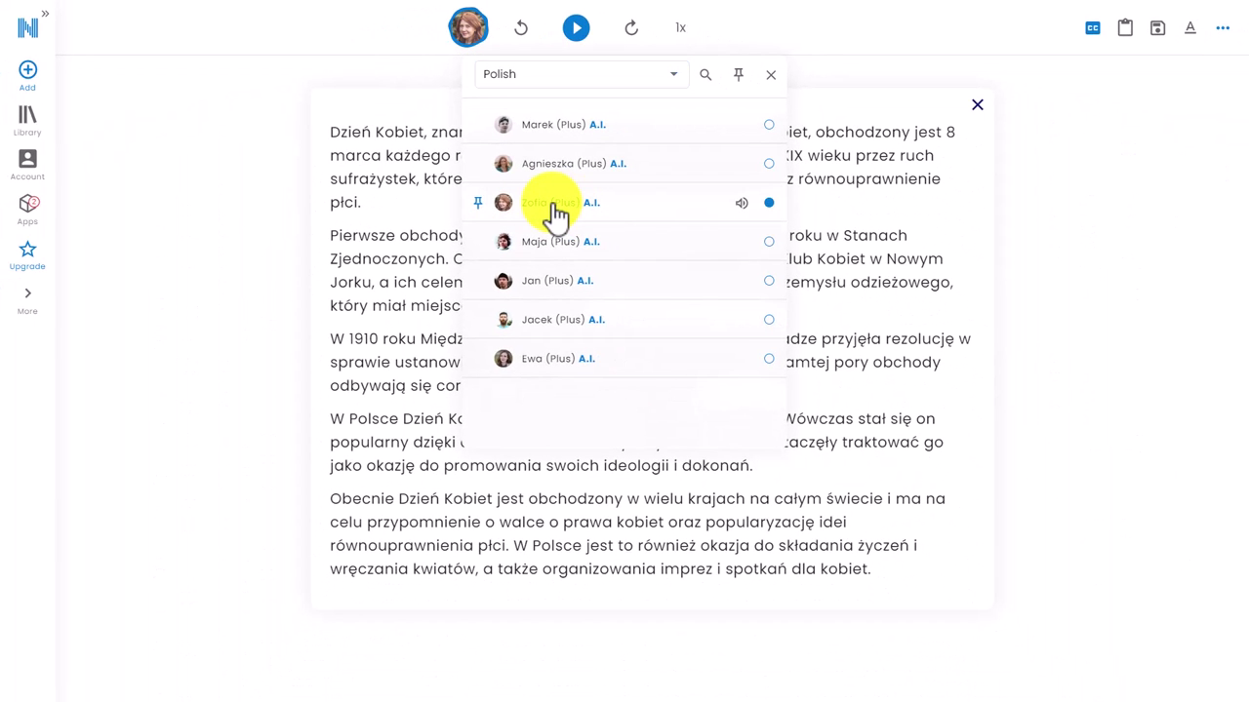
{"action": "left_click", "coordinate": [1083, 207]}
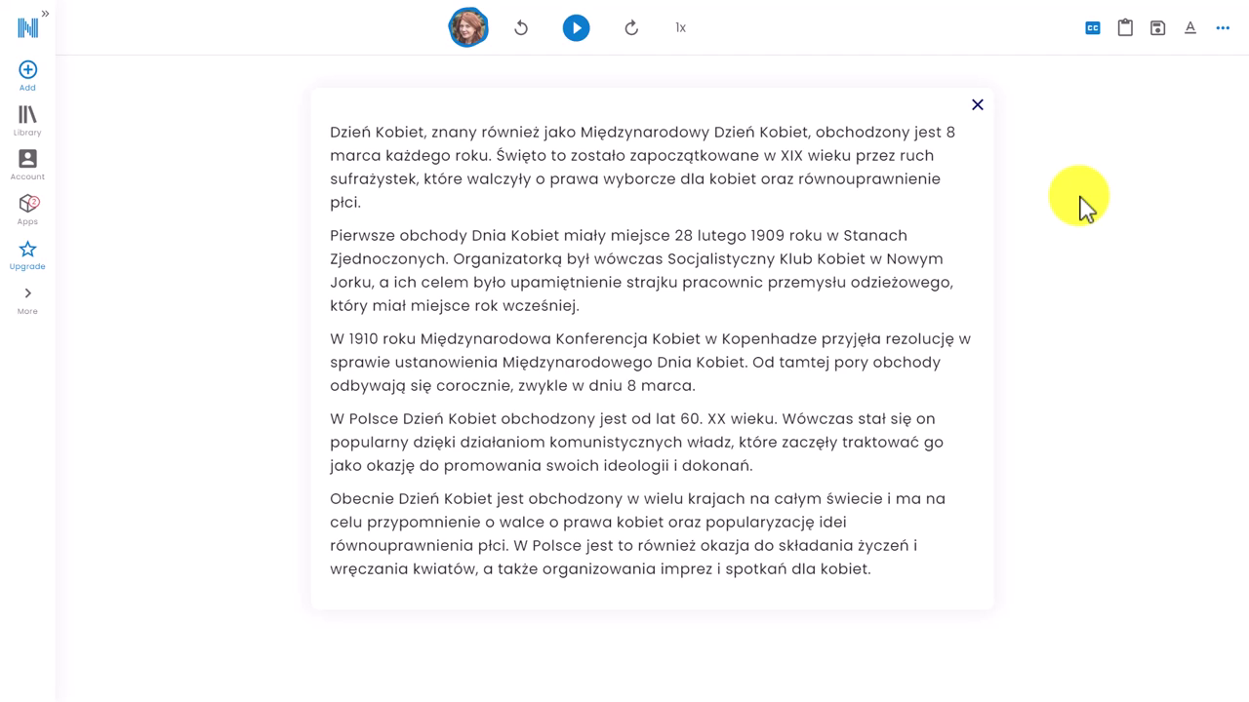
{"action": "left_click", "coordinate": [581, 39]}
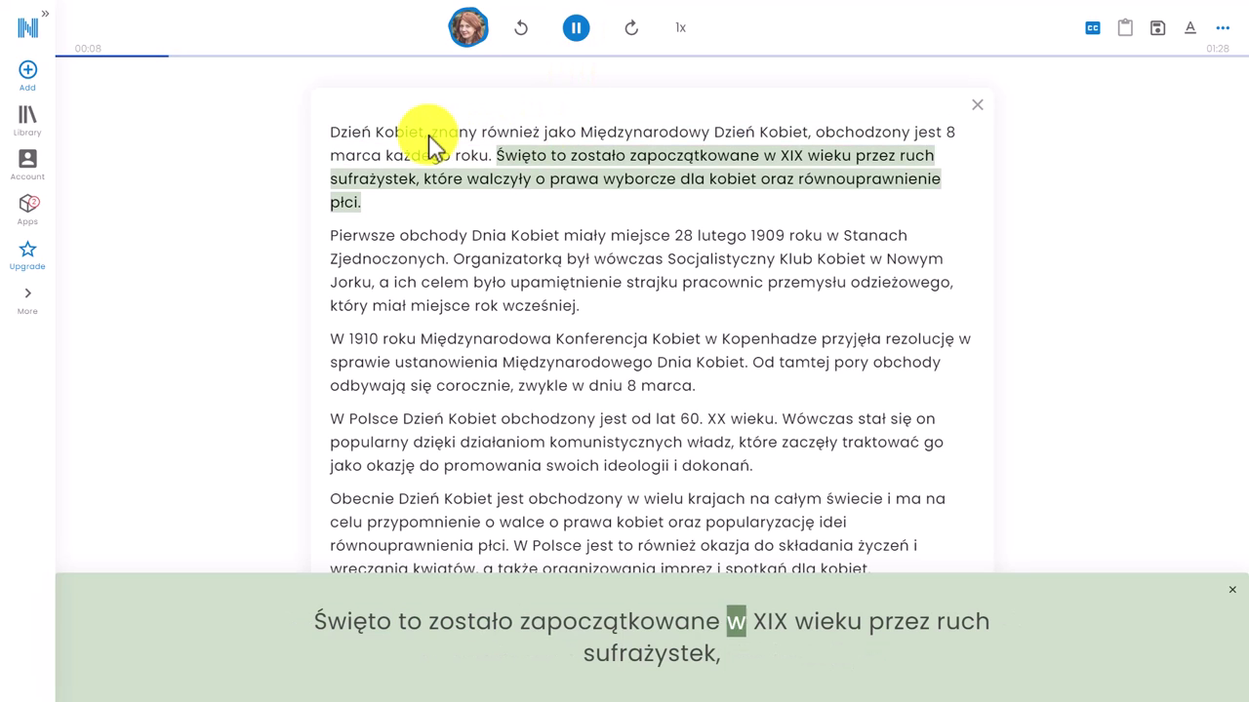
{"action": "left_click", "coordinate": [578, 29]}
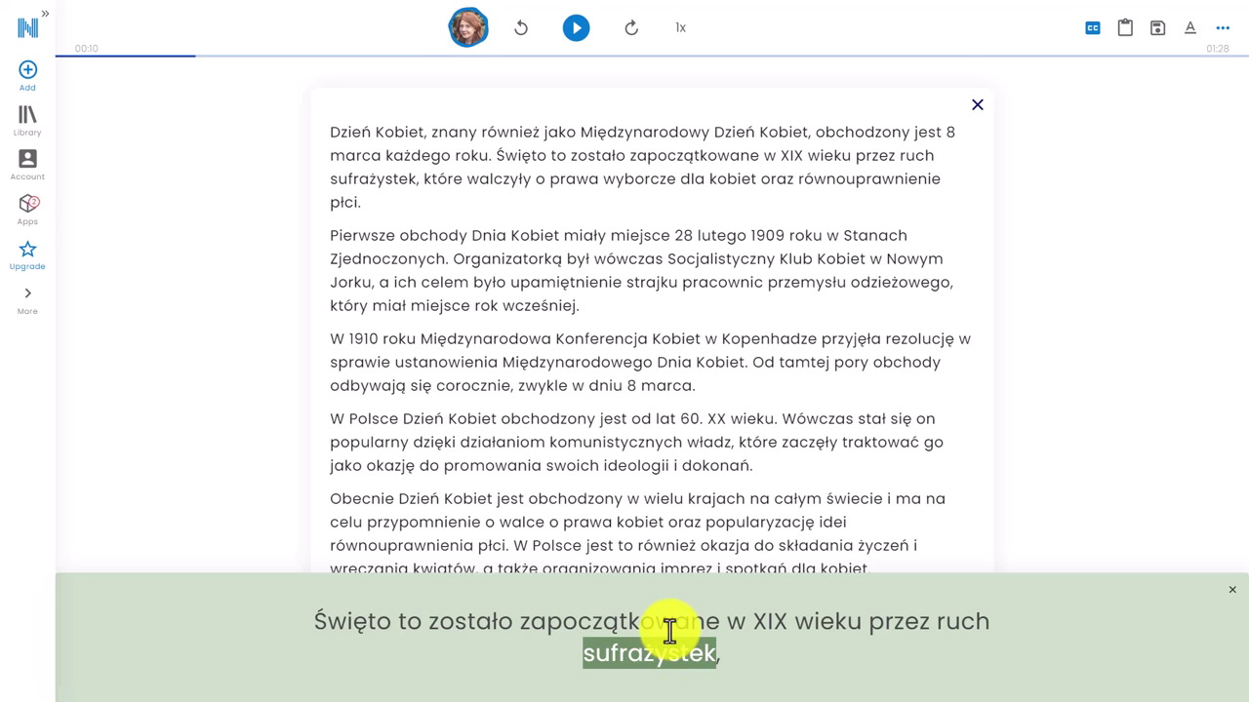
Look through the languages available for the reading voice, leaving the selection as it is
{"action": "left_click", "coordinate": [466, 32]}
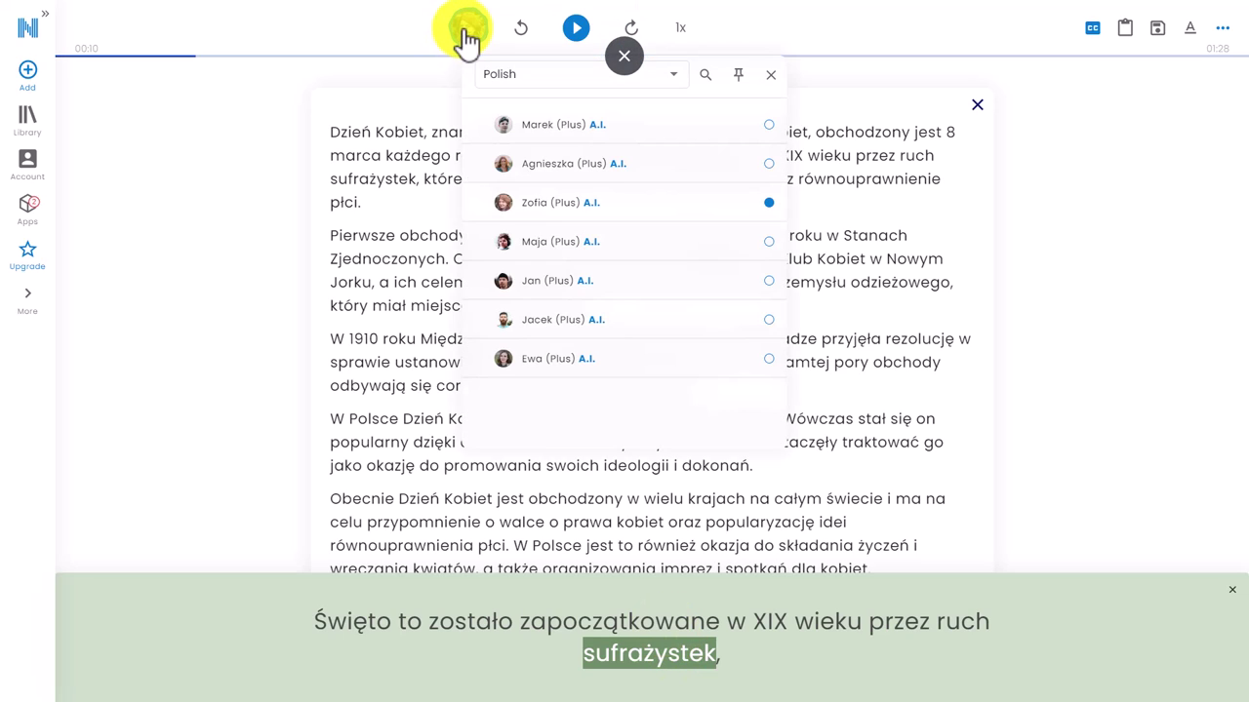
{"action": "left_click", "coordinate": [668, 78]}
{"action": "mouse_move", "coordinate": [688, 256]}
{"action": "left_mouse_down"}
{"action": "mouse_move", "coordinate": [688, 279]}
{"action": "mouse_move", "coordinate": [703, 64]}
{"action": "mouse_move", "coordinate": [688, 279]}
{"action": "left_mouse_up"}
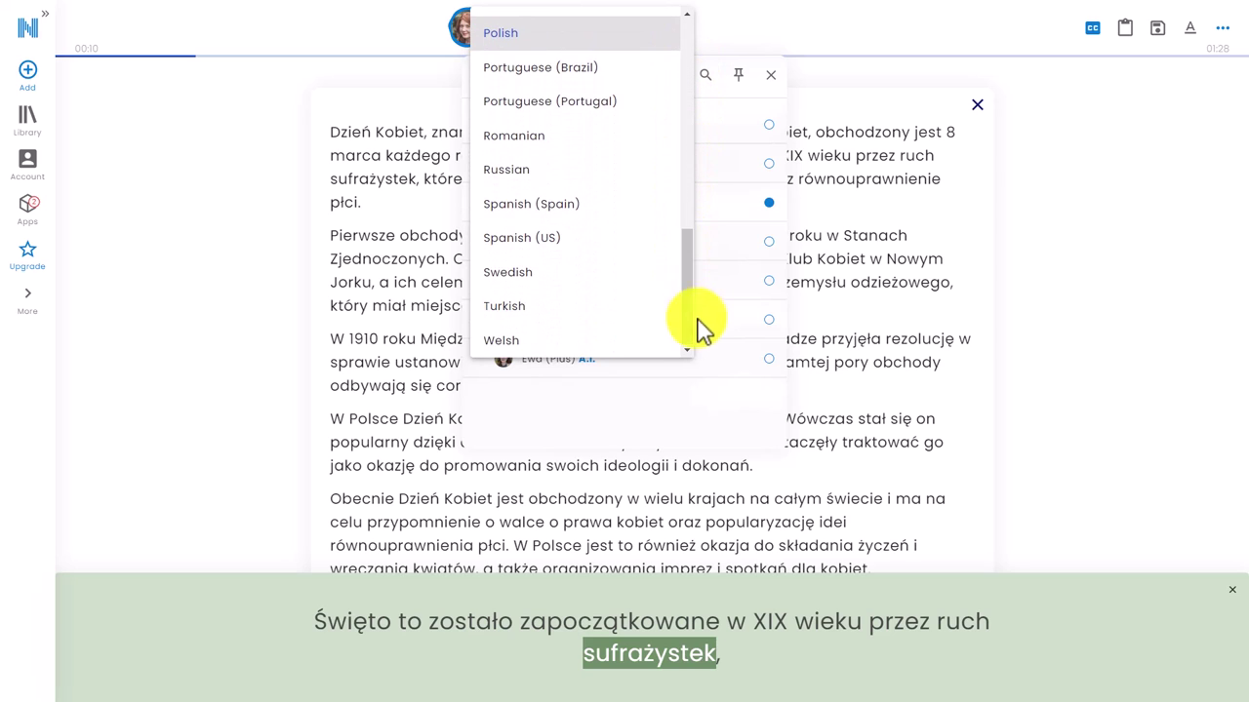
{"action": "left_click", "coordinate": [1122, 186]}
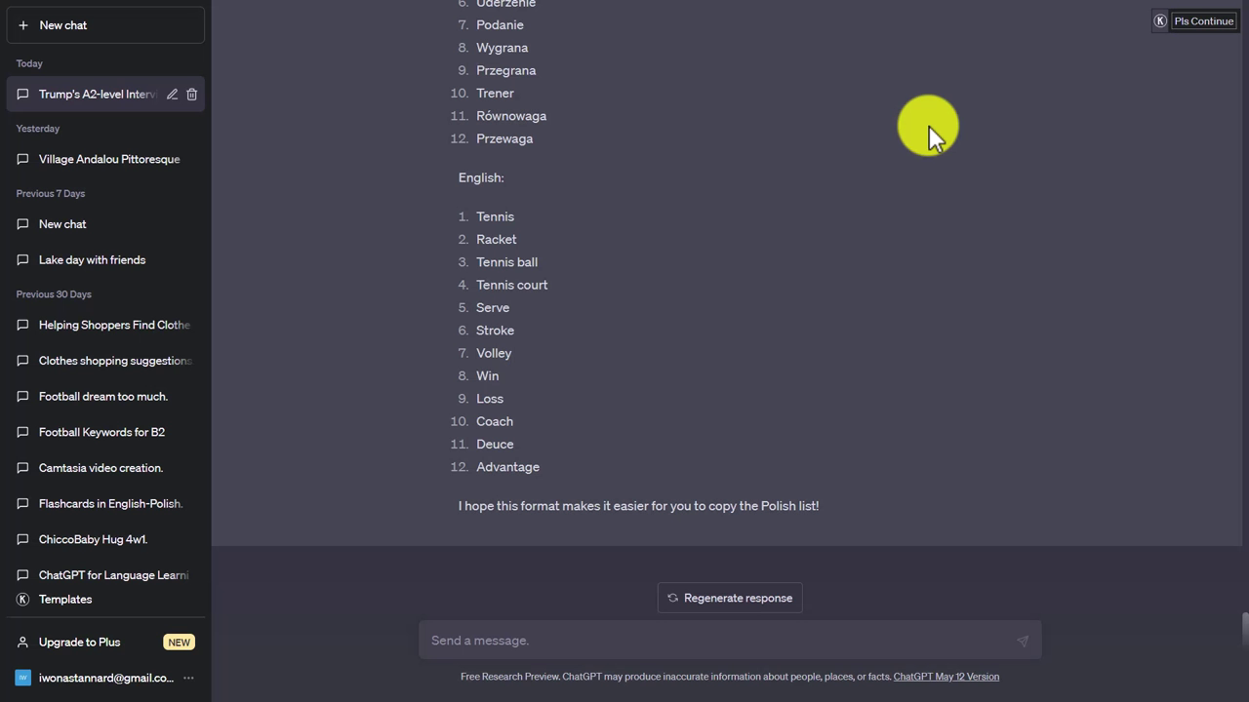
Switch to the ChatGPT tennis vocabulary conversation and copy the numbered Polish word list from Tenis to Przewaga
{"action": "scroll", "coordinate": [928, 125], "scroll_direction": "up", "scroll_amount": 4}
{"action": "scroll", "coordinate": [929, 125], "scroll_direction": "up", "scroll_amount": 4}
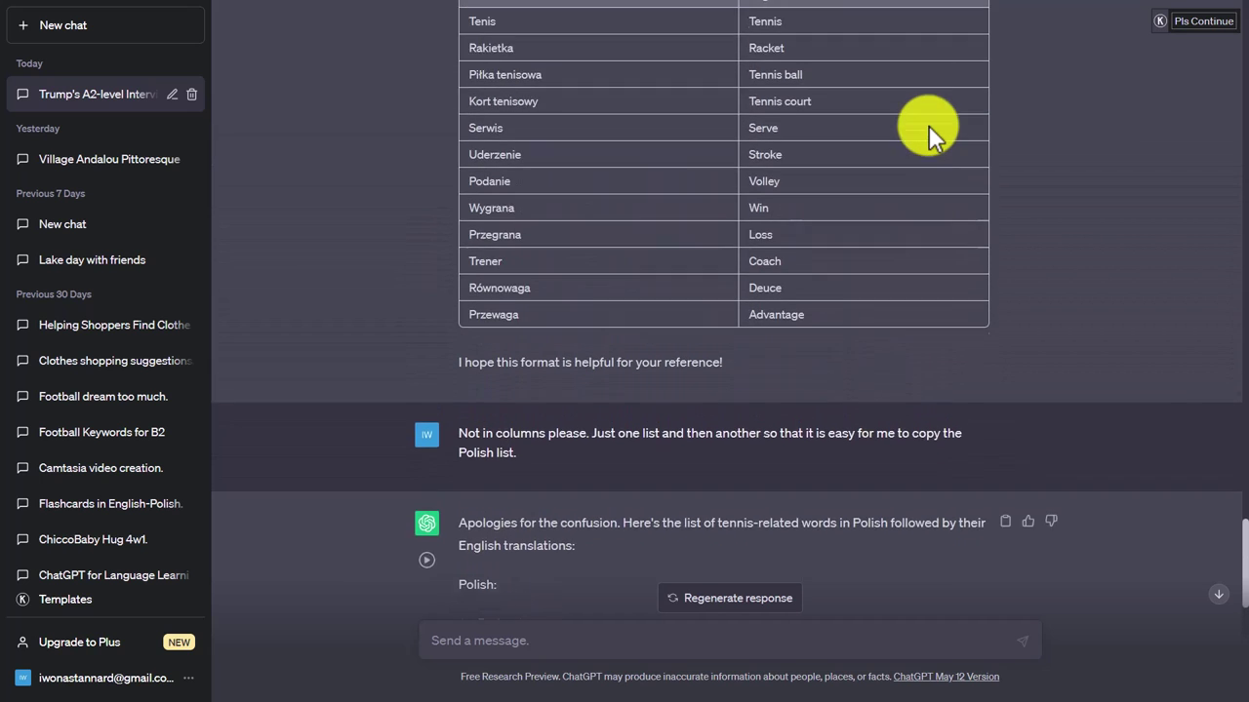
{"action": "scroll", "coordinate": [929, 125], "scroll_direction": "up", "scroll_amount": 3}
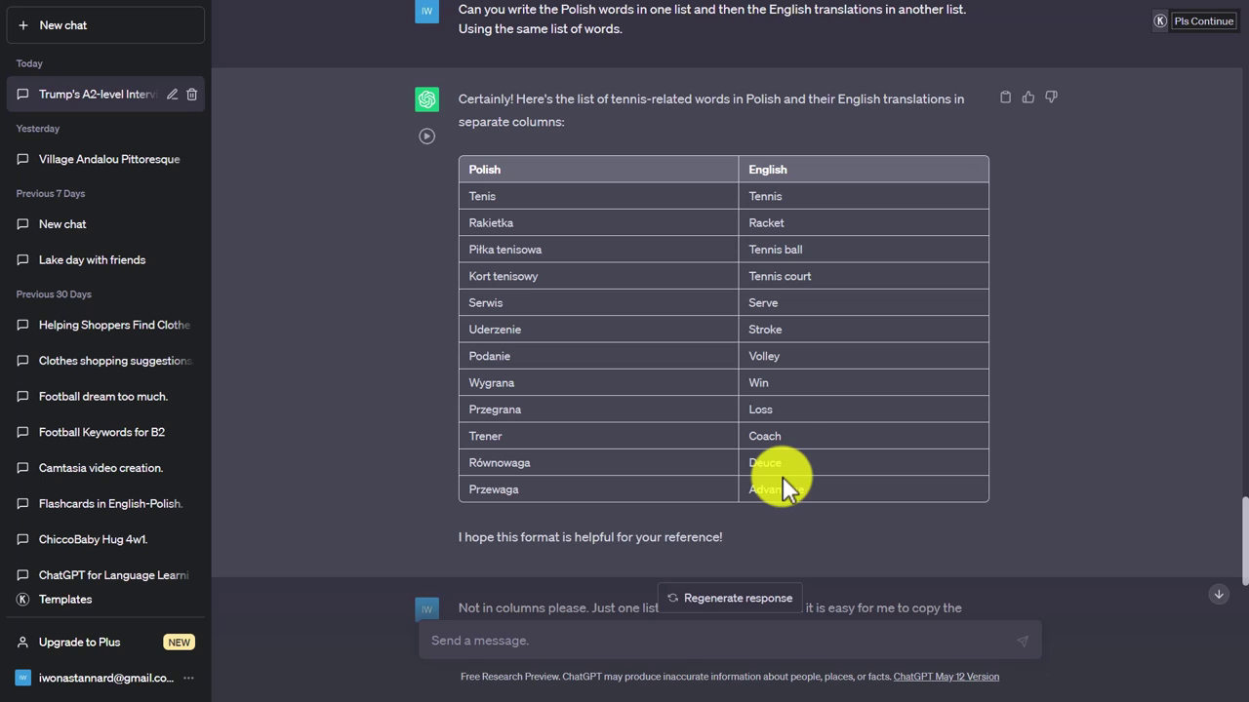
{"action": "scroll", "coordinate": [567, 145], "scroll_direction": "down", "scroll_amount": 1}
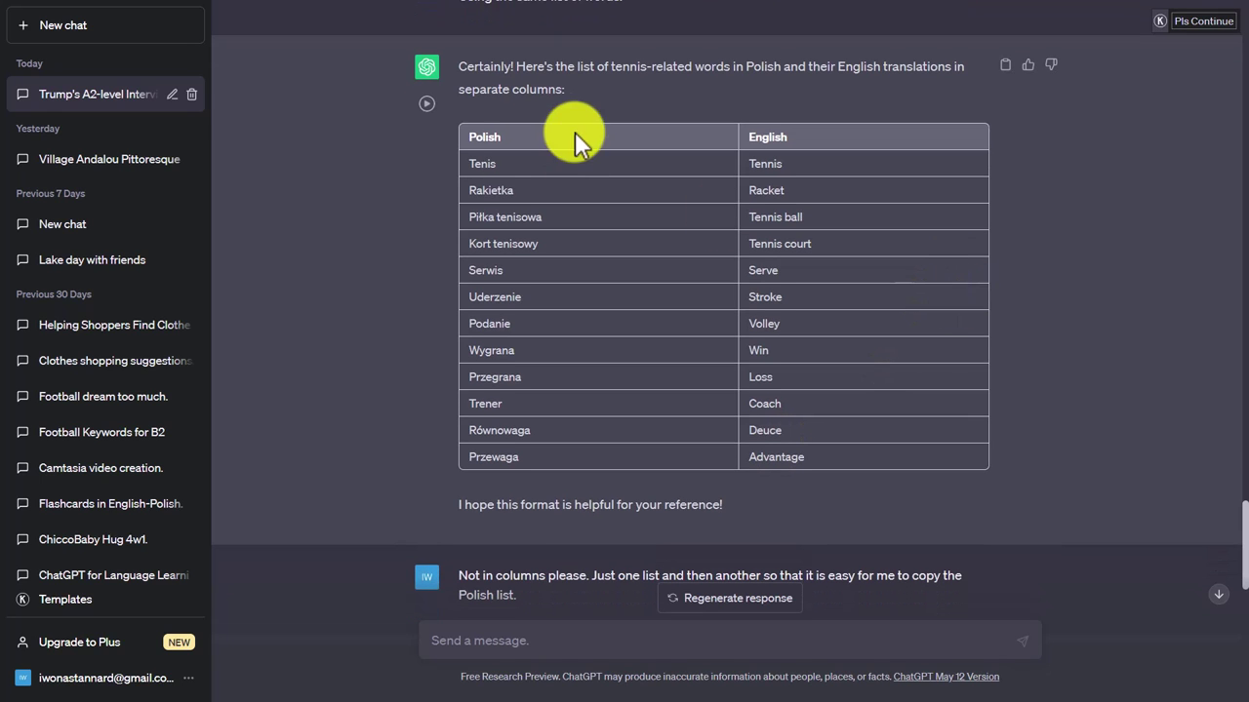
{"action": "scroll", "coordinate": [856, 313], "scroll_direction": "down", "scroll_amount": 3}
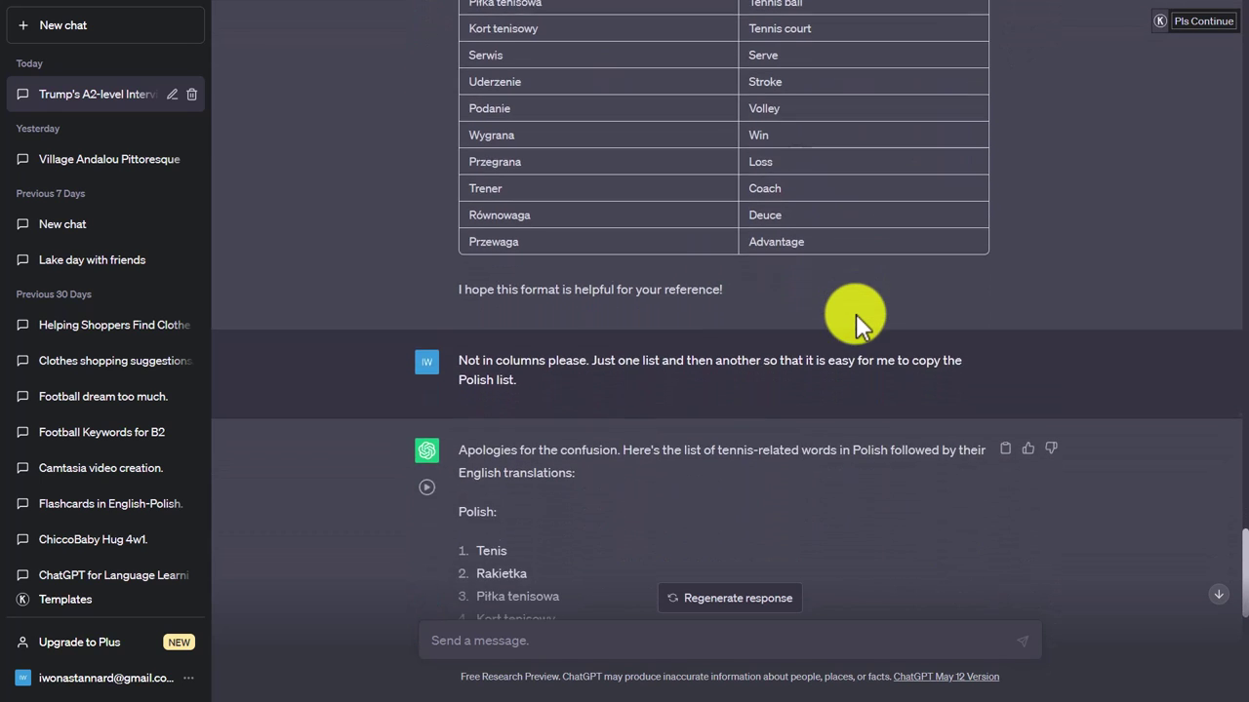
{"action": "scroll", "coordinate": [856, 313], "scroll_direction": "down", "scroll_amount": 3}
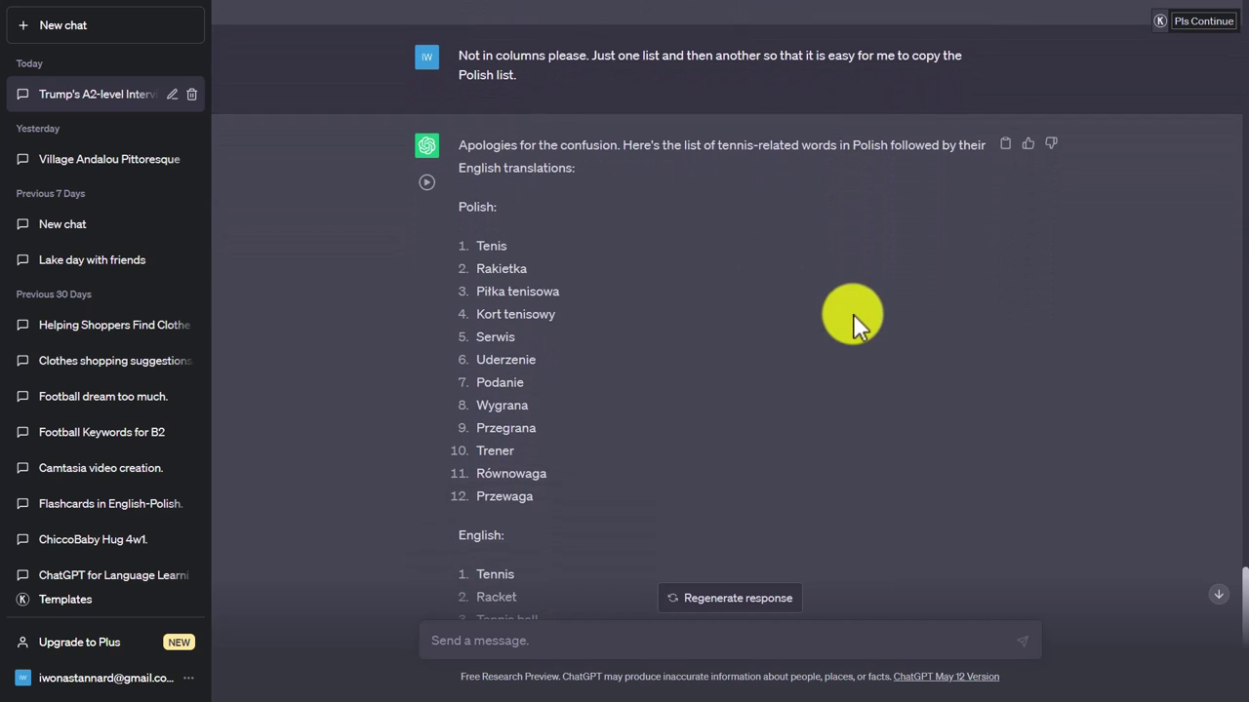
{"action": "scroll", "coordinate": [664, 261], "scroll_direction": "down", "scroll_amount": 1}
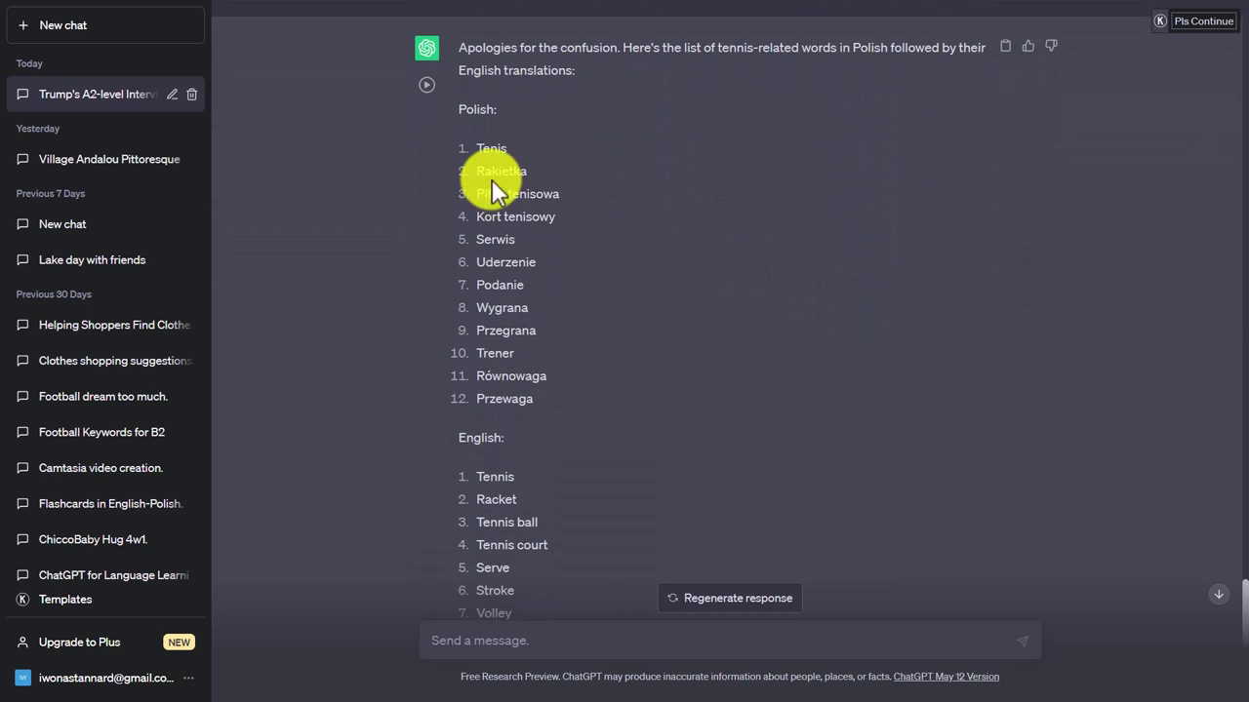
{"action": "left_click_drag", "start_coordinate": [532, 403], "coordinate": [477, 159]}
{"action": "key", "text": "ctrl+c"}
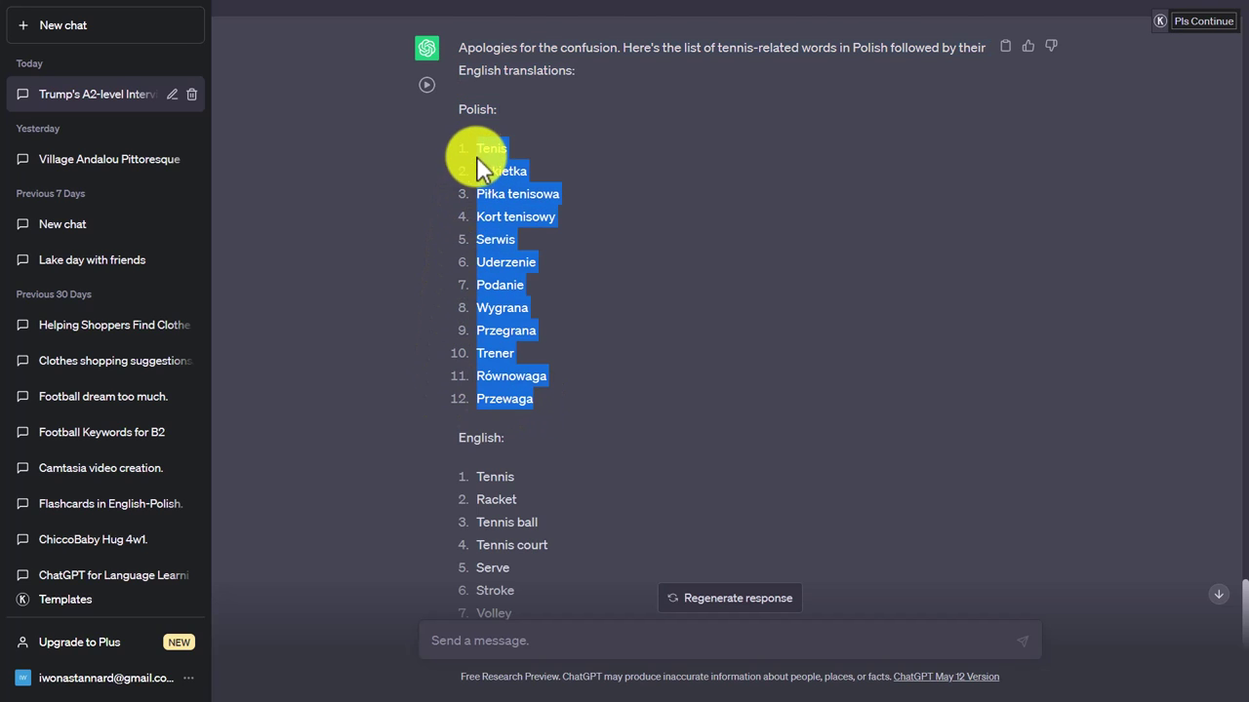
{"action": "right_click", "coordinate": [502, 149]}
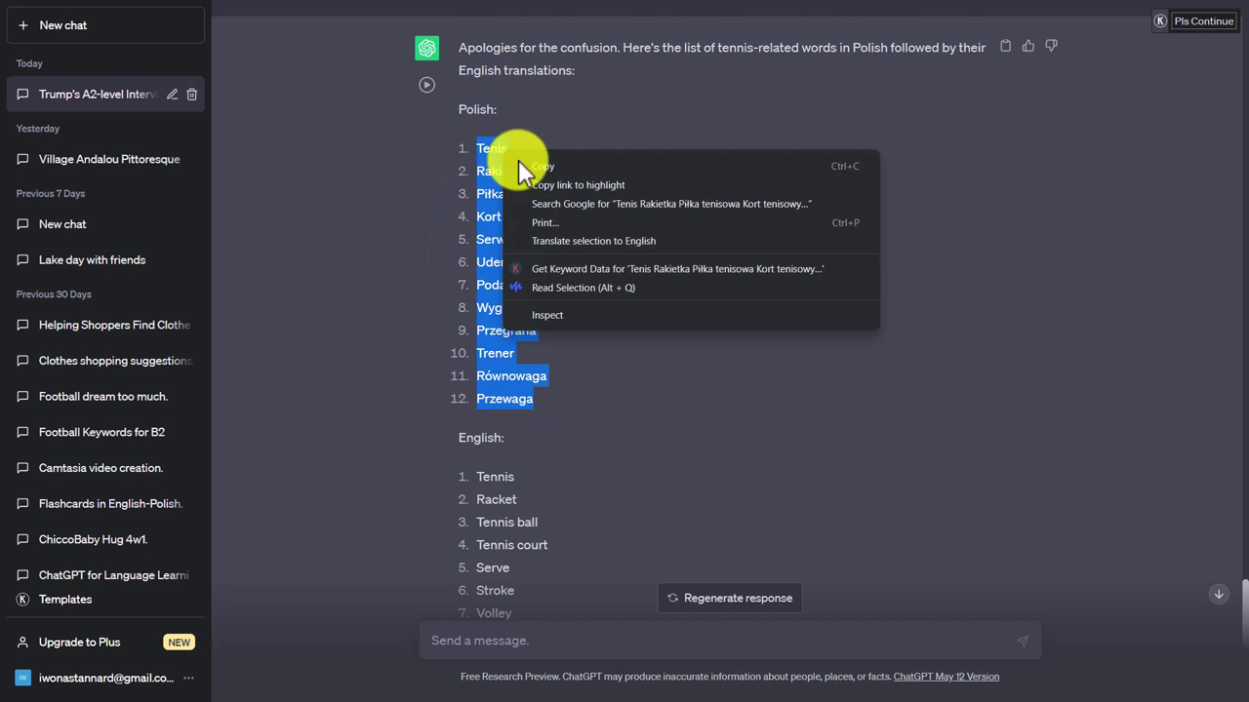
{"action": "left_click", "coordinate": [562, 170]}
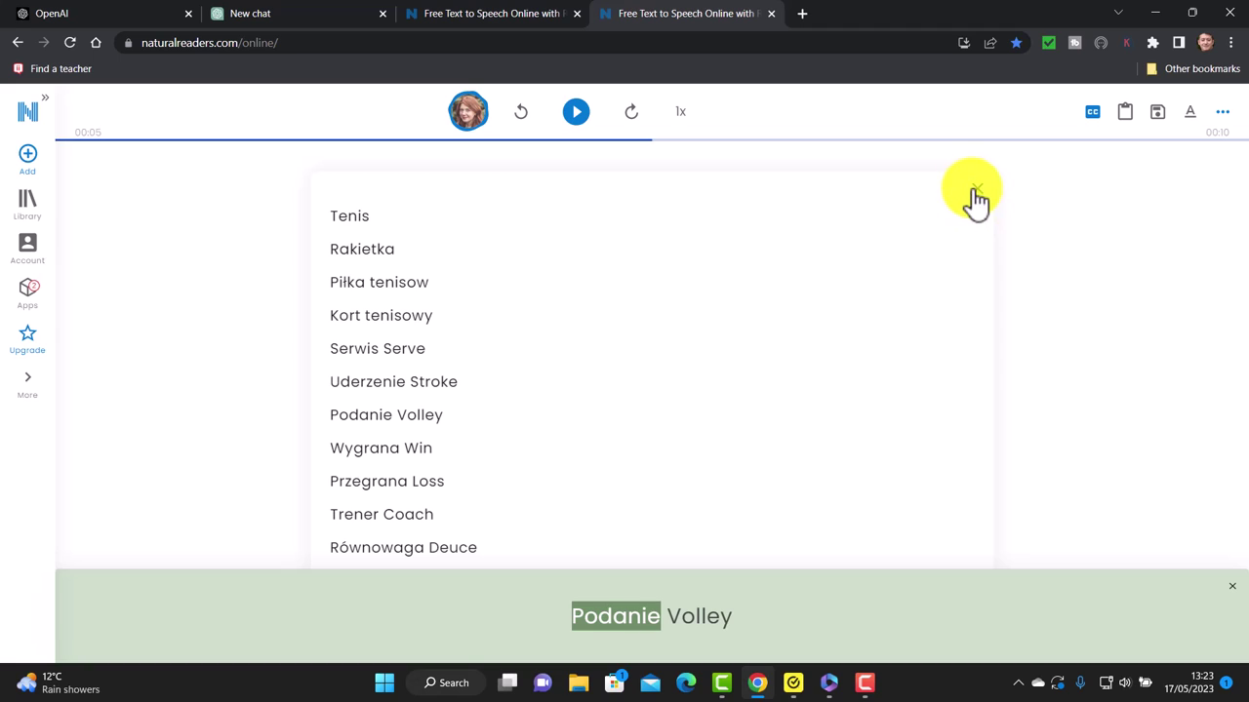
Switch to NaturalReader and replace the existing word list with the copied Polish tennis words
{"action": "left_click", "coordinate": [976, 190]}
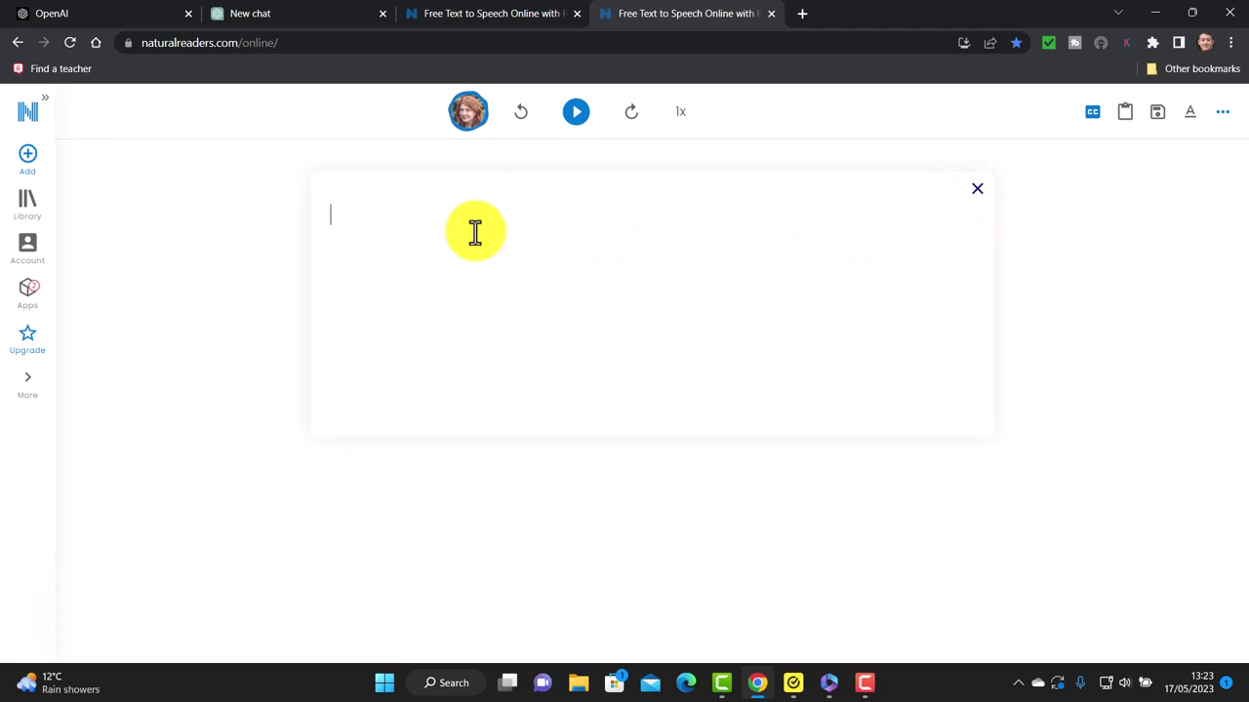
{"action": "key", "text": "ctrl+v"}
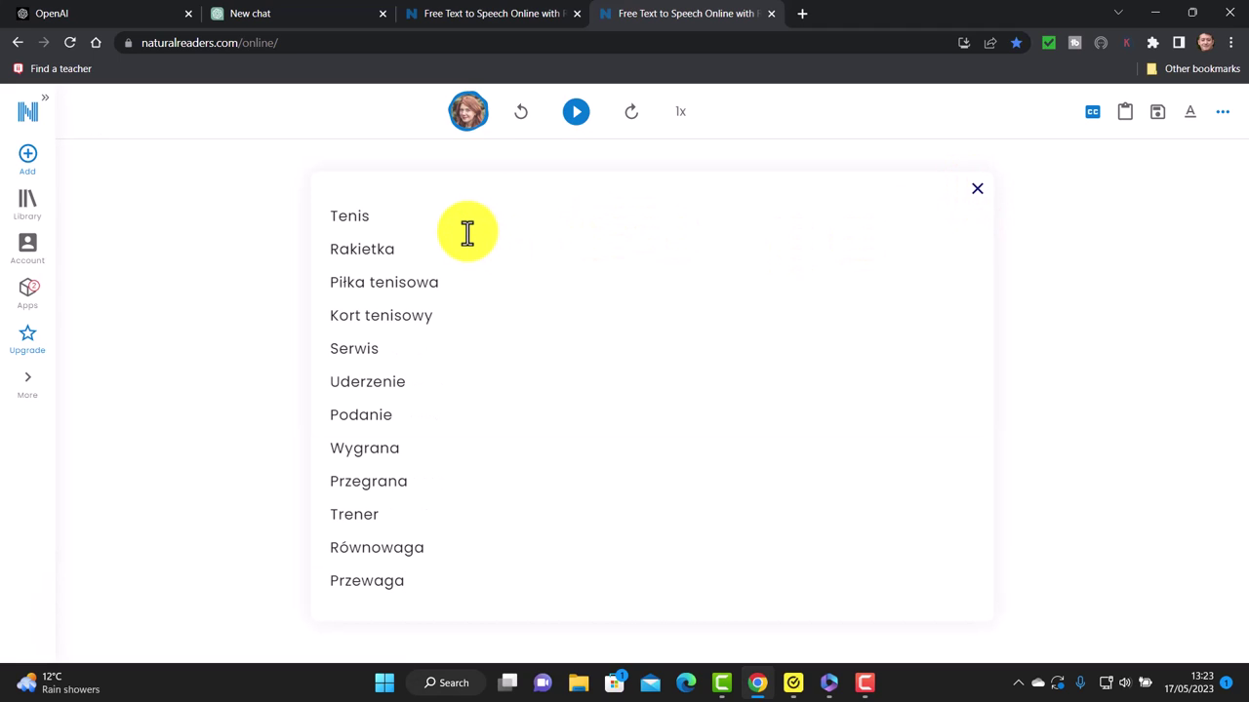
Choose the Polish voice Agnieszka (Plus), play the tennis word list aloud and pause at Kort tenisowy
{"action": "left_click", "coordinate": [482, 117]}
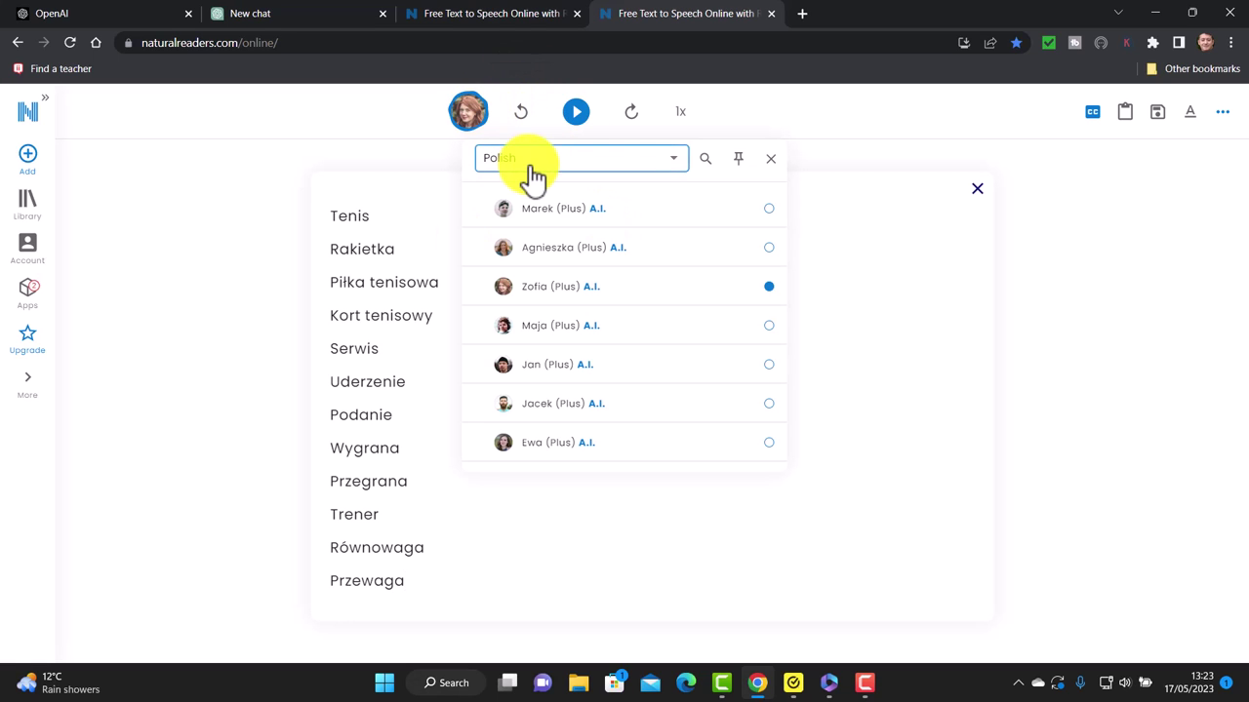
{"action": "left_click", "coordinate": [541, 253]}
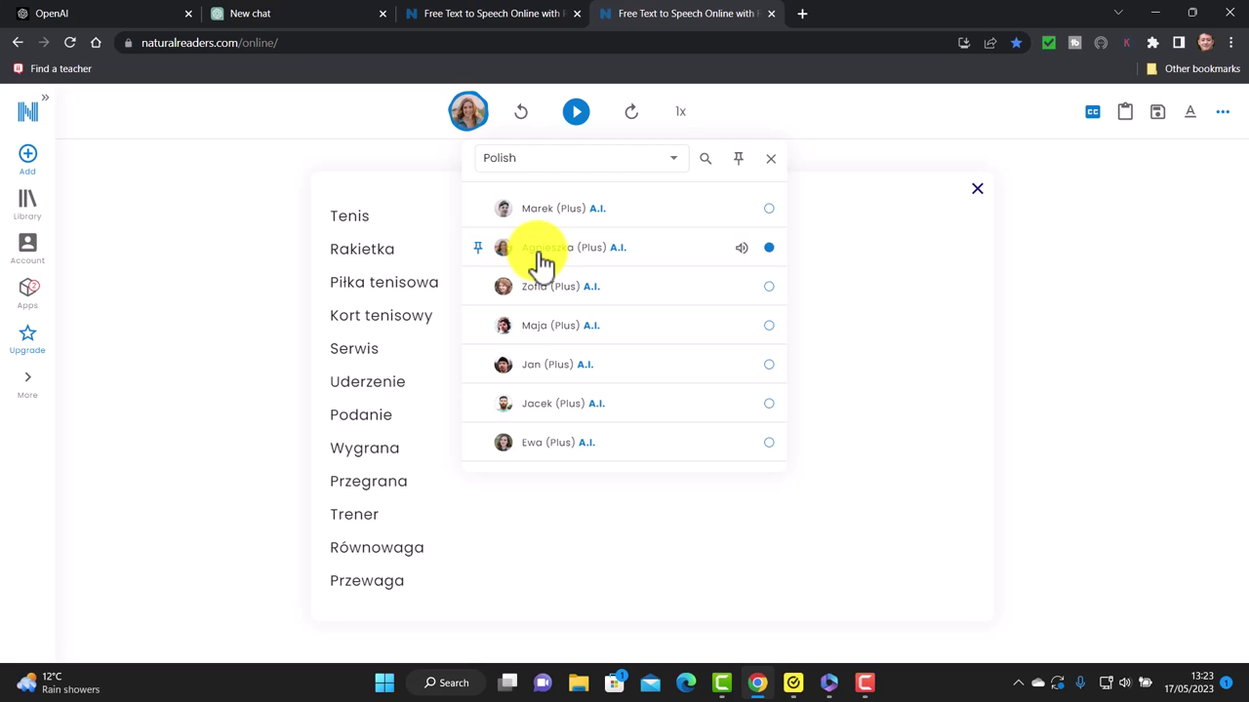
{"action": "left_click", "coordinate": [906, 270]}
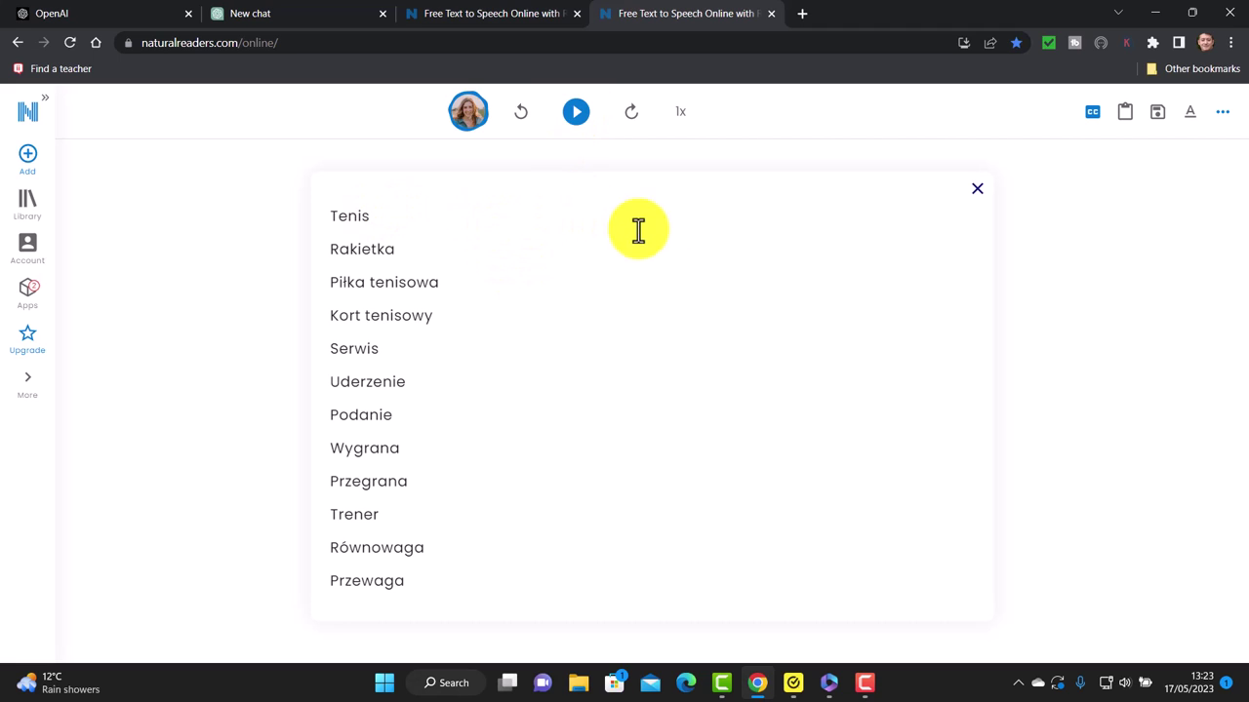
{"action": "left_click", "coordinate": [576, 116]}
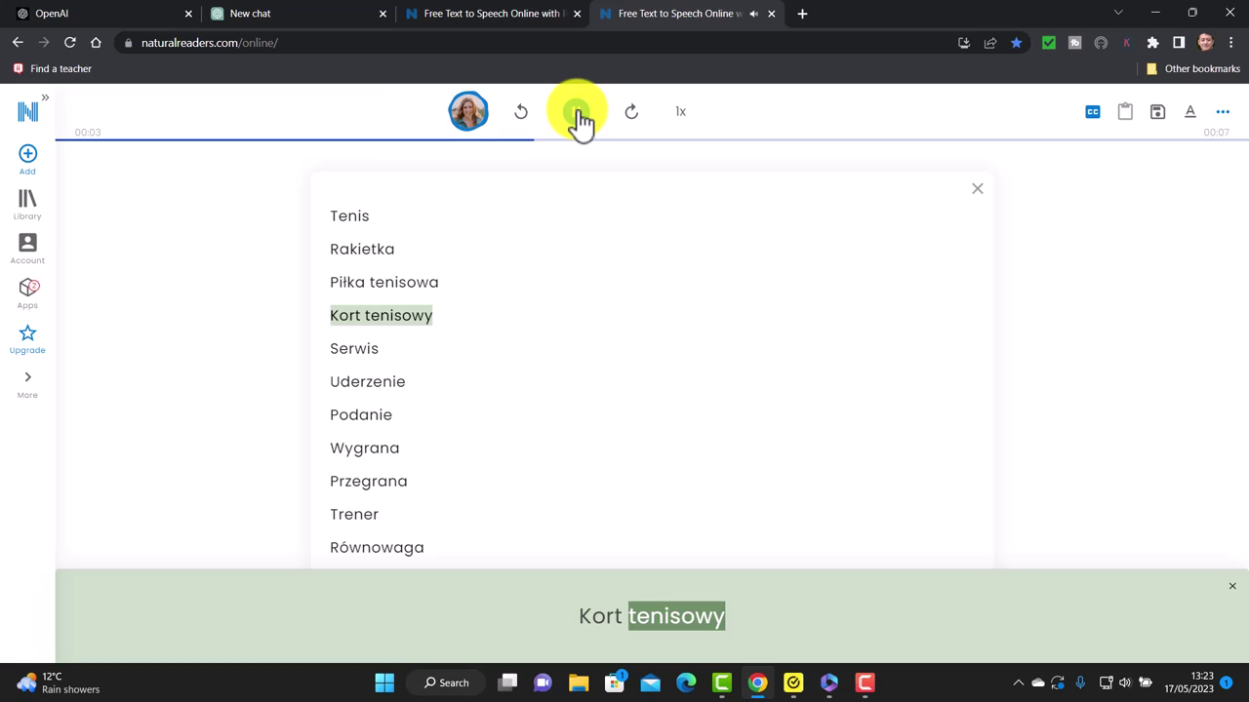
{"action": "left_click", "coordinate": [577, 114]}
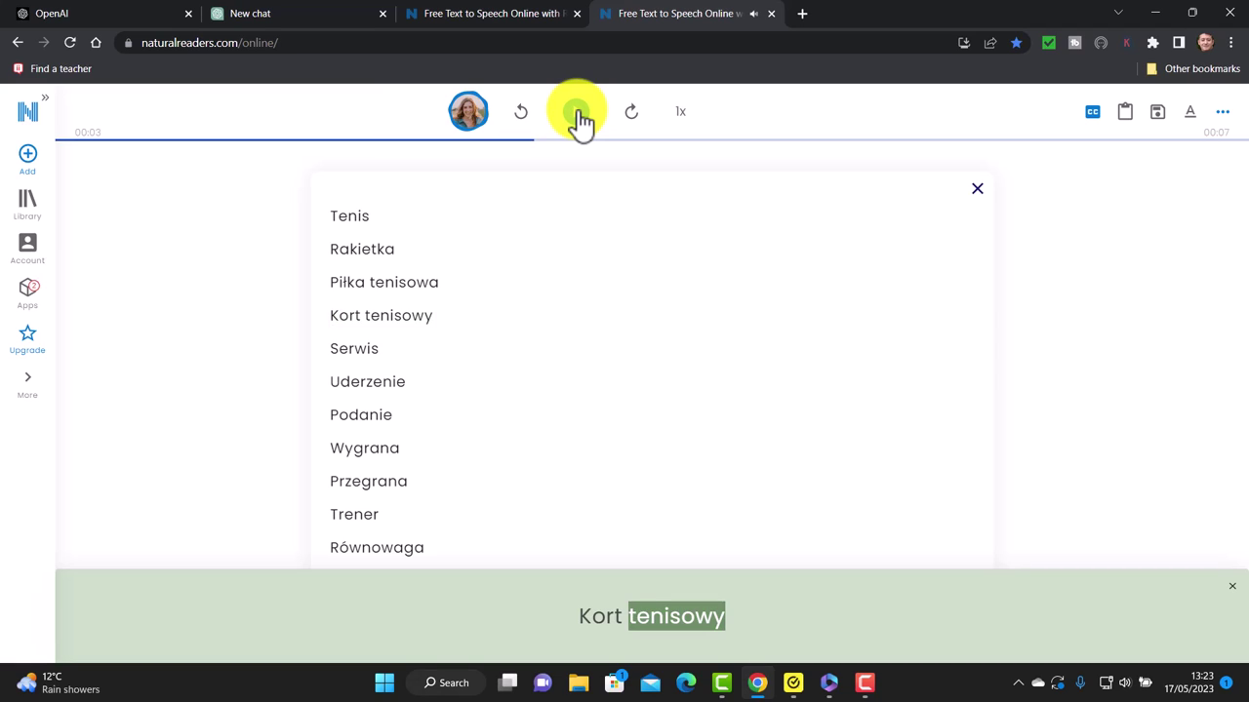
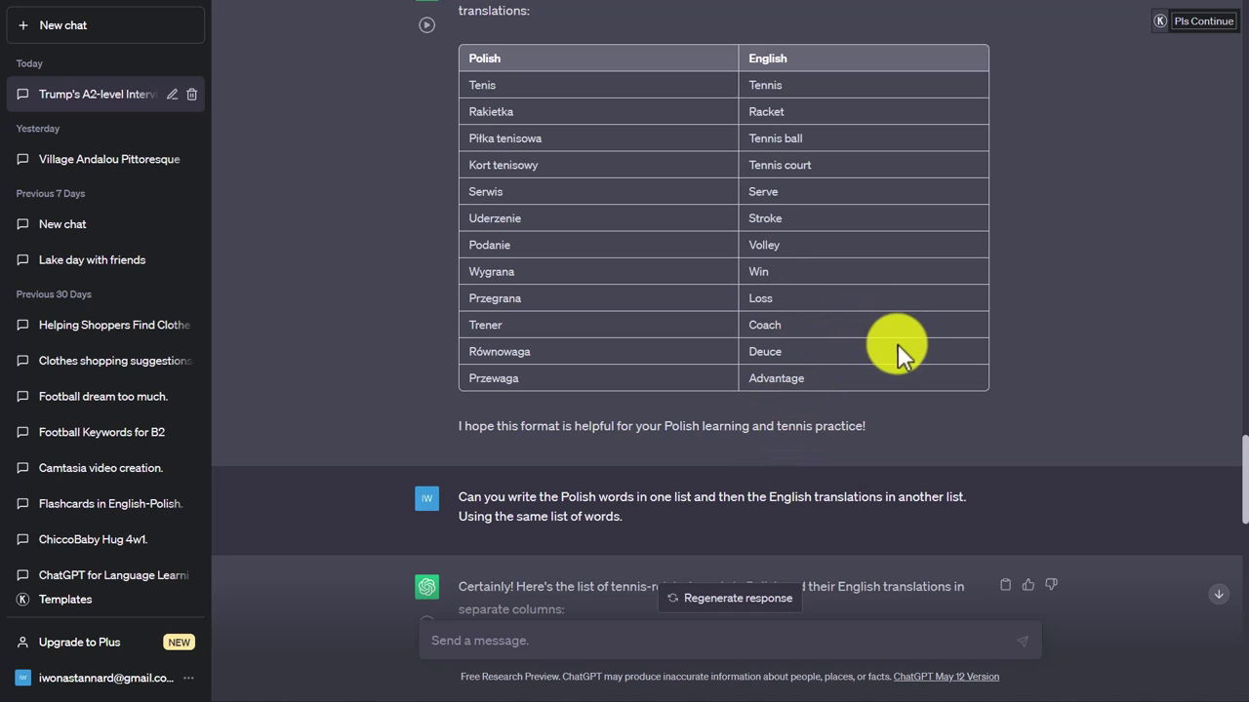
Switch to the ChatGPT tennis conversation and copy the Polish-English vocabulary table rows from Tenis/Tennis to Przewaga/Advantage
{"action": "double_click", "coordinate": [476, 84]}
{"action": "left_click_drag", "start_coordinate": [797, 89], "coordinate": [841, 380]}
{"action": "right_click", "coordinate": [759, 166]}
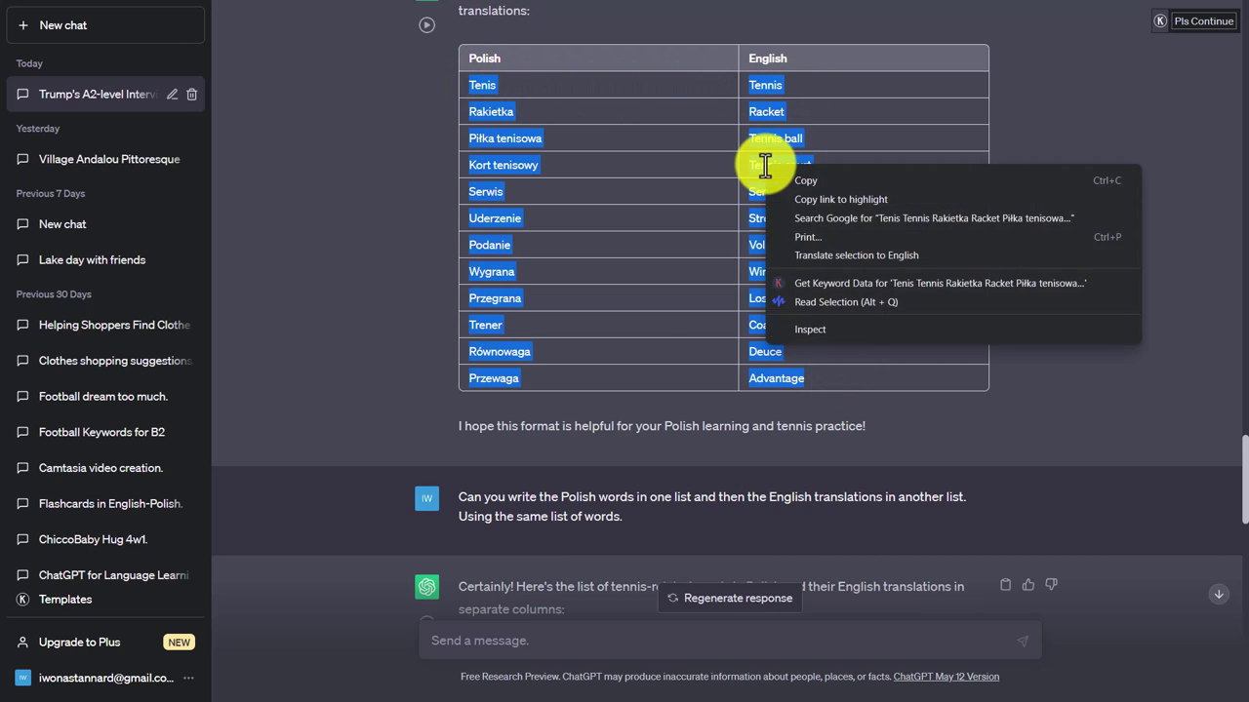
{"action": "left_click", "coordinate": [795, 179]}
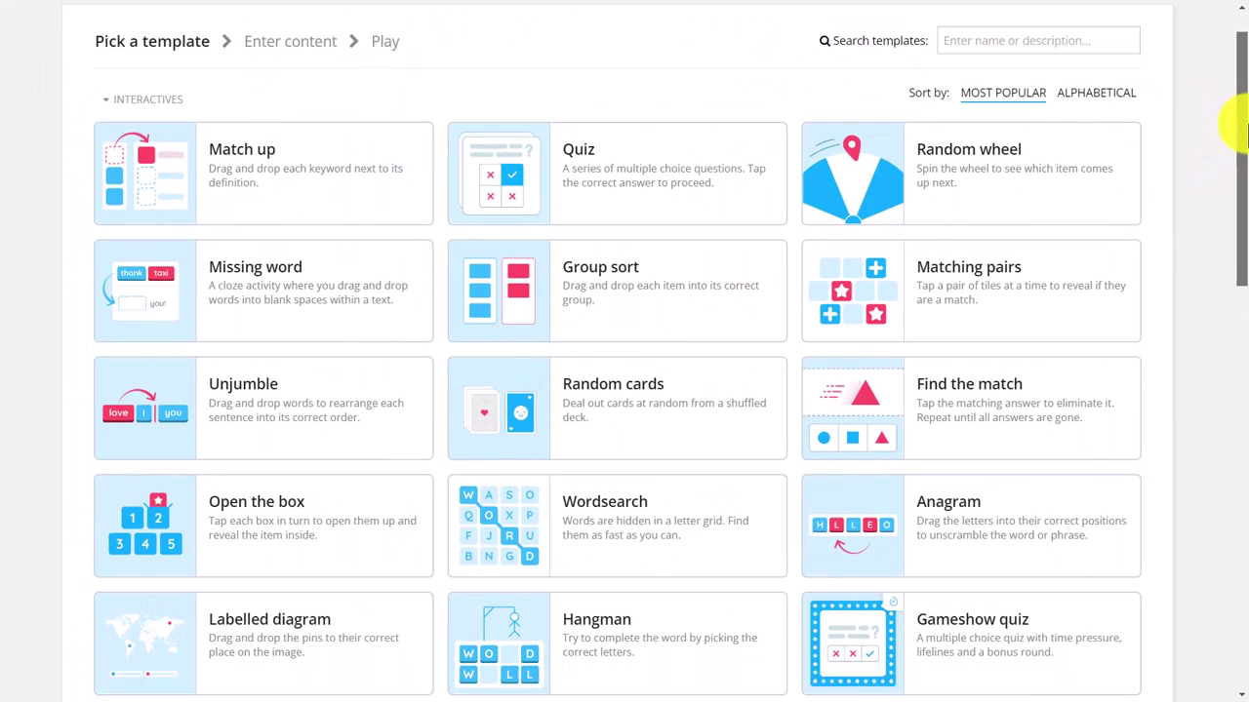
Switch to Wordwall and look over the interactive activity templates
{"action": "left_click_drag", "start_coordinate": [1241, 129], "coordinate": [1184, 117]}
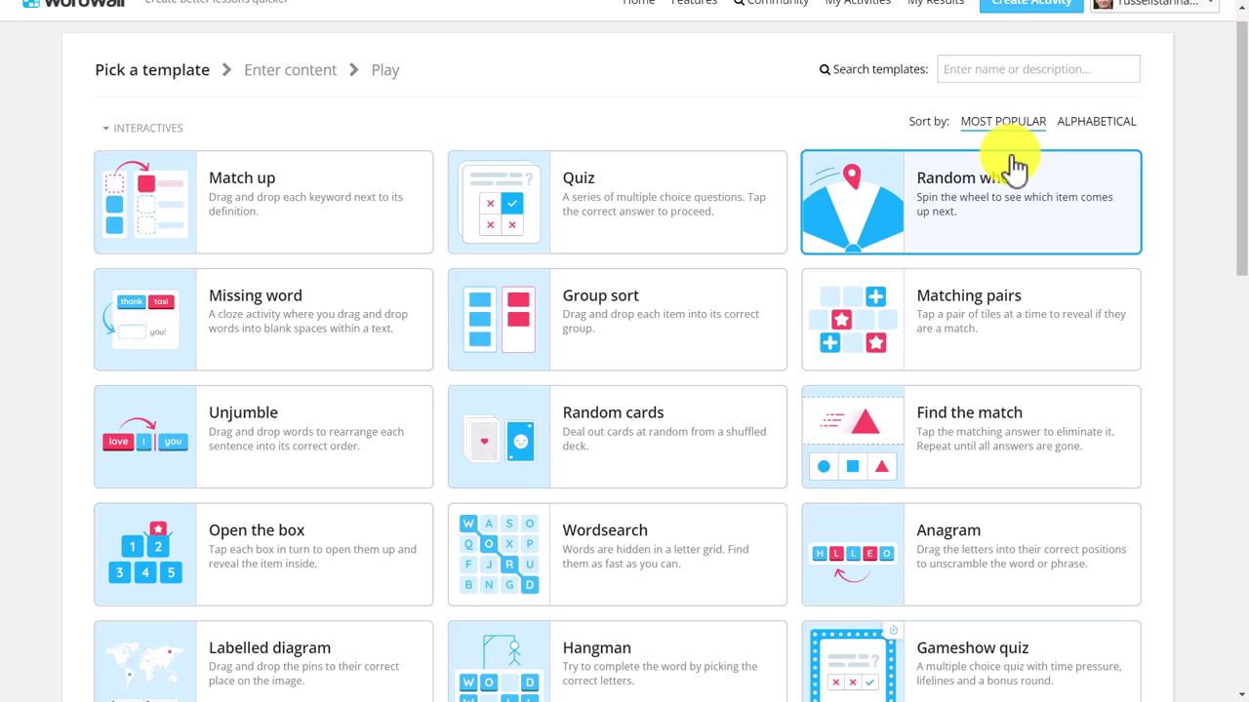
Create a Match up activity from the copied Polish-English tennis word pairs and title it Tennis
{"action": "left_click", "coordinate": [271, 206]}
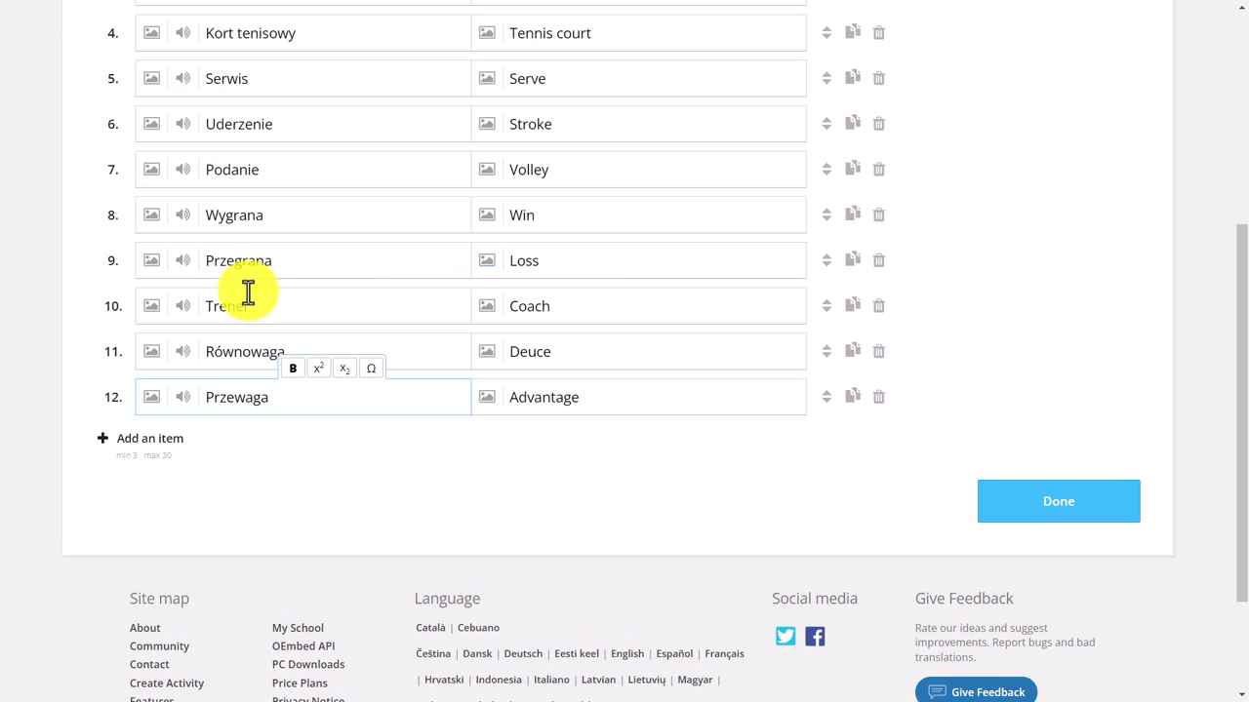
{"action": "left_click_drag", "start_coordinate": [1235, 245], "coordinate": [1226, 84]}
{"action": "left_click", "coordinate": [219, 85]}
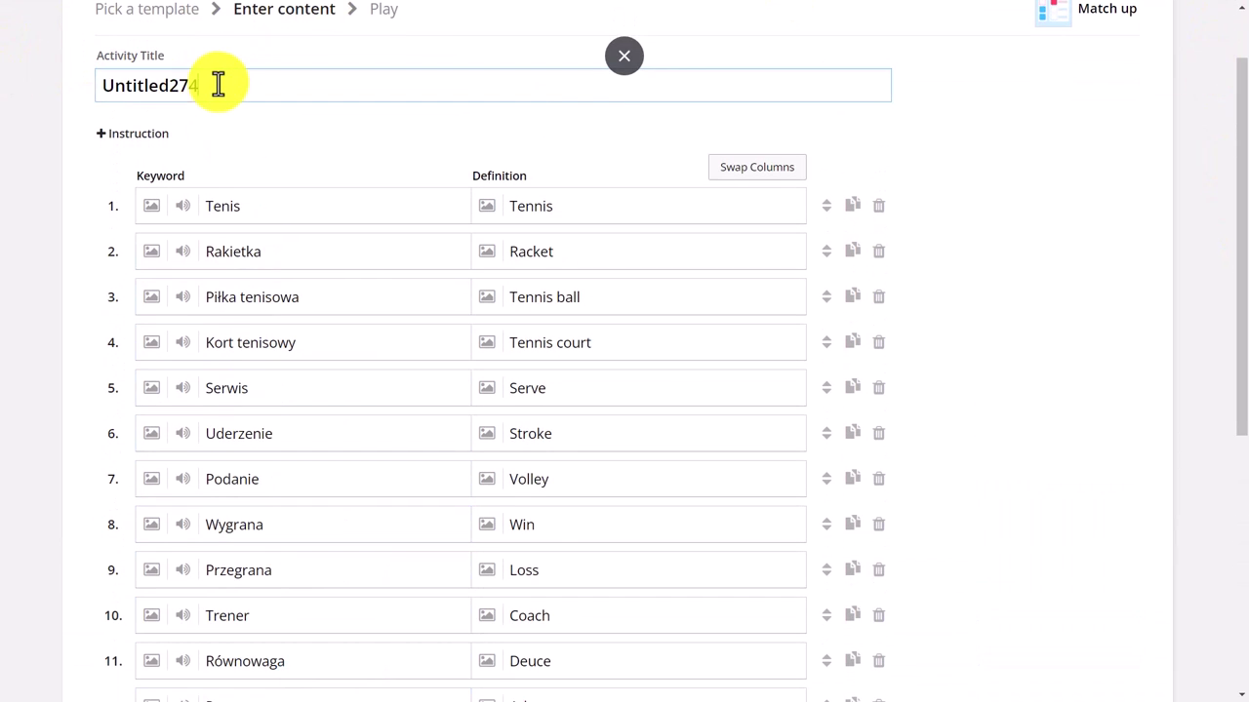
{"action": "double_click", "coordinate": [218, 85]}
{"action": "type", "text": "Tne"}
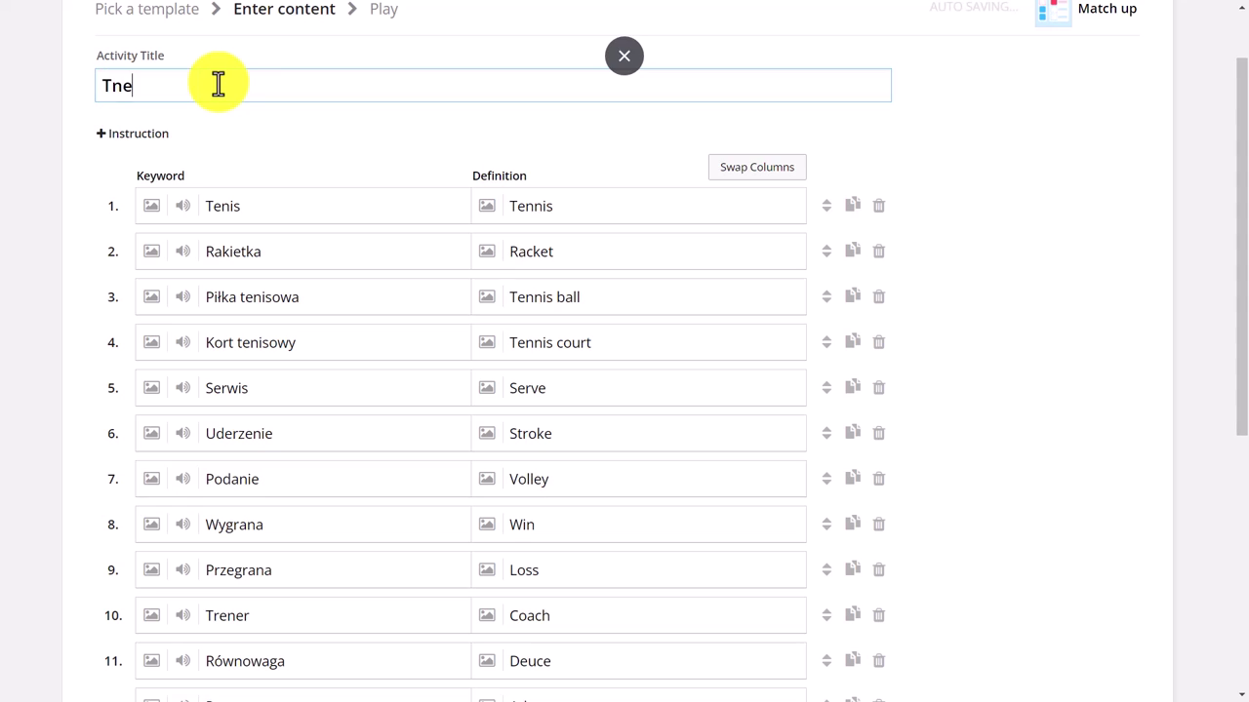
{"action": "key", "text": "BackSpace"}
{"action": "type", "text": "enis"}
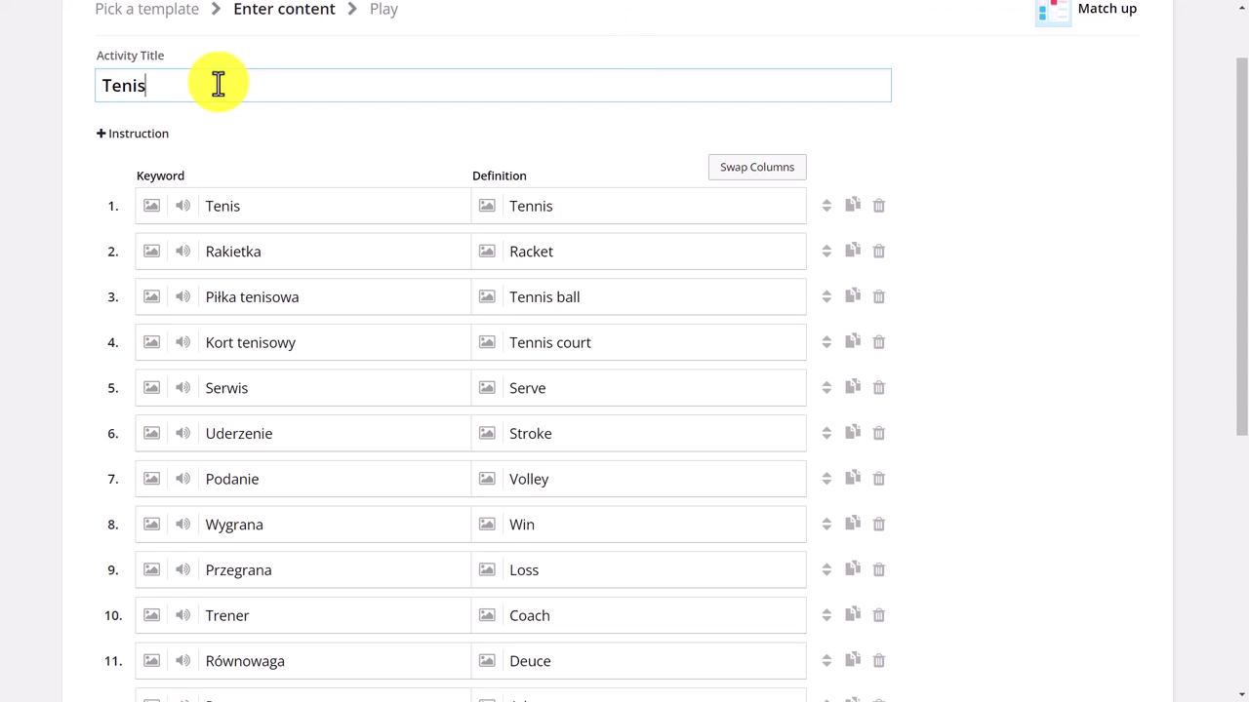
{"action": "key", "text": "BackSpace"}
{"action": "key", "text": "BackSpace"}
{"action": "type", "text": "nis"}
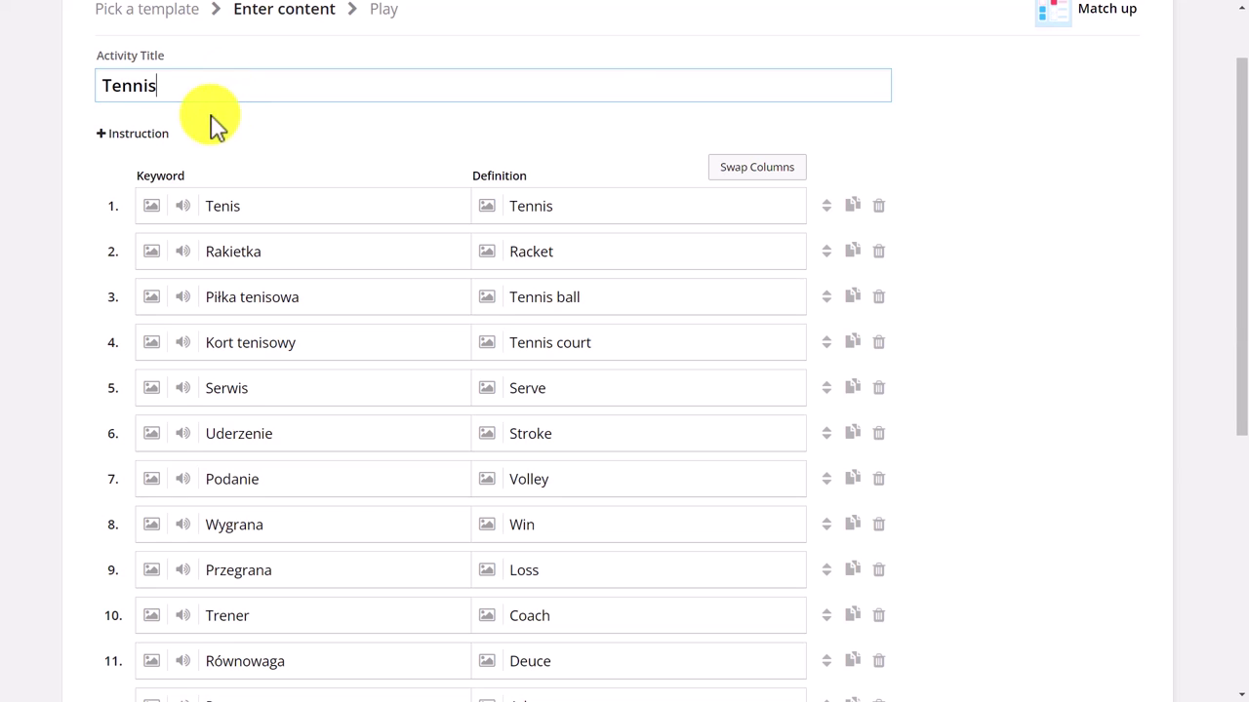
Generate and add a spoken sound for the keyword Tenis, using Polski (PL) and the Male voice
{"action": "left_click", "coordinate": [184, 207]}
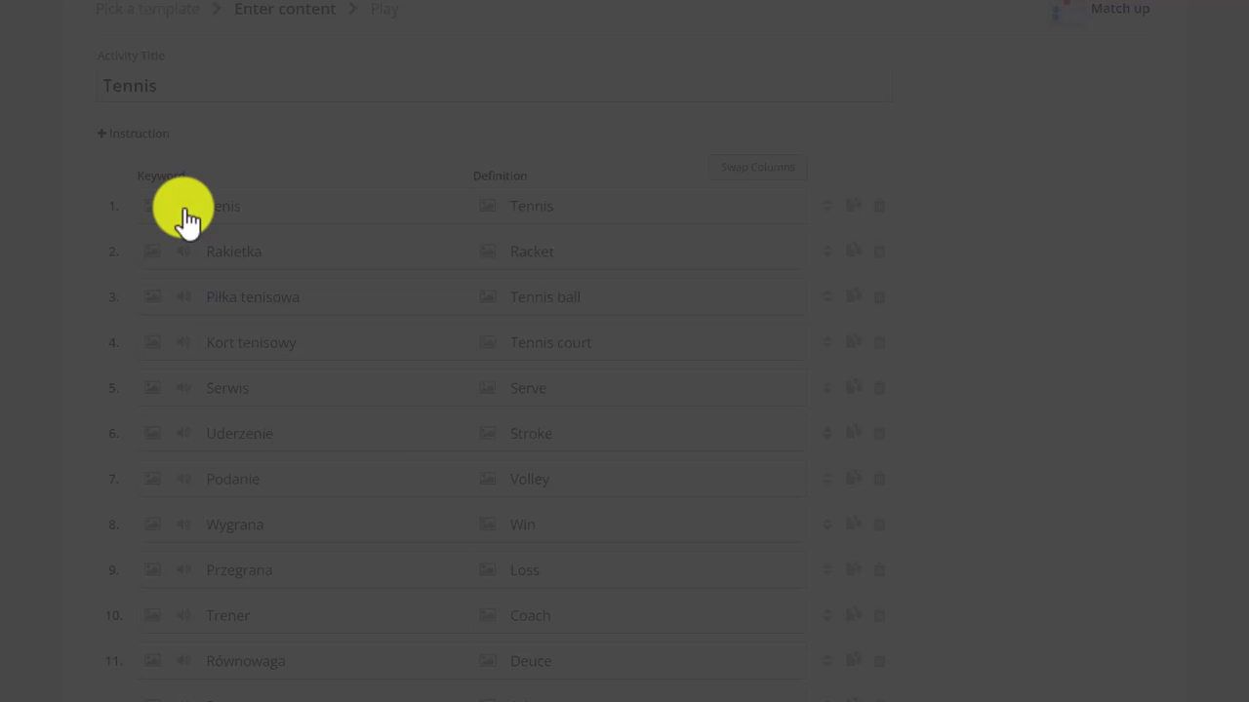
{"action": "left_click", "coordinate": [798, 316]}
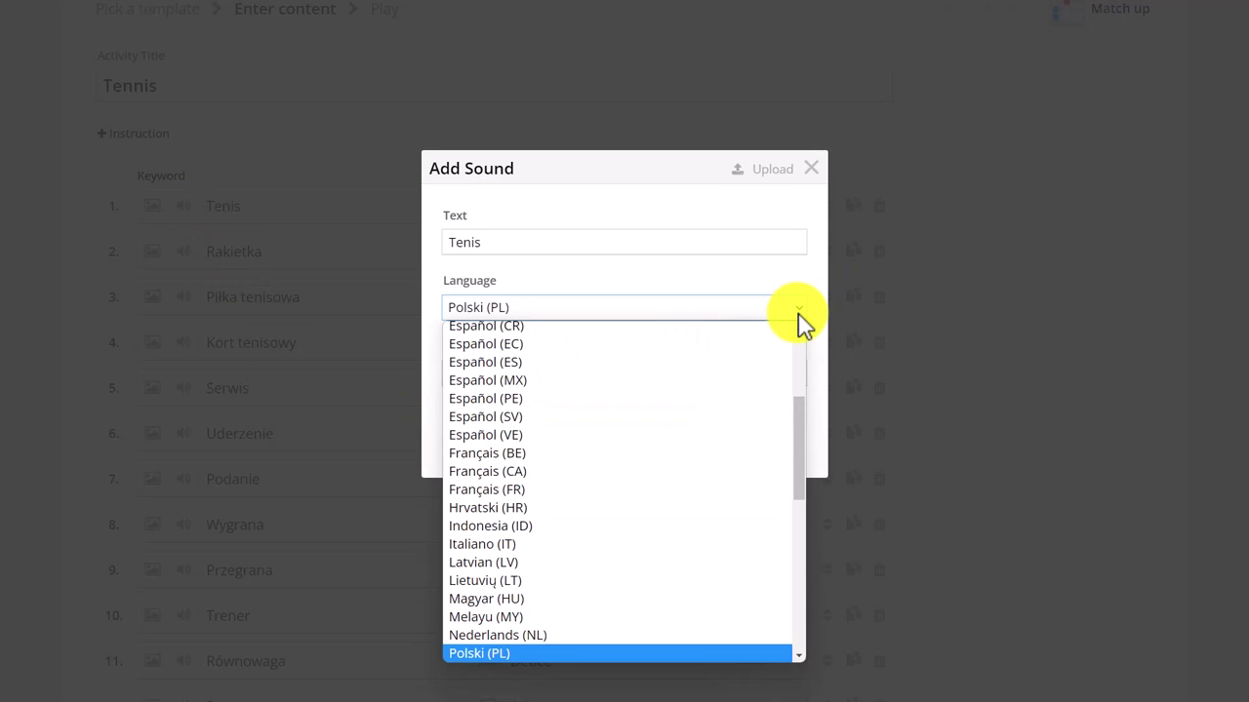
{"action": "left_click", "coordinate": [475, 656]}
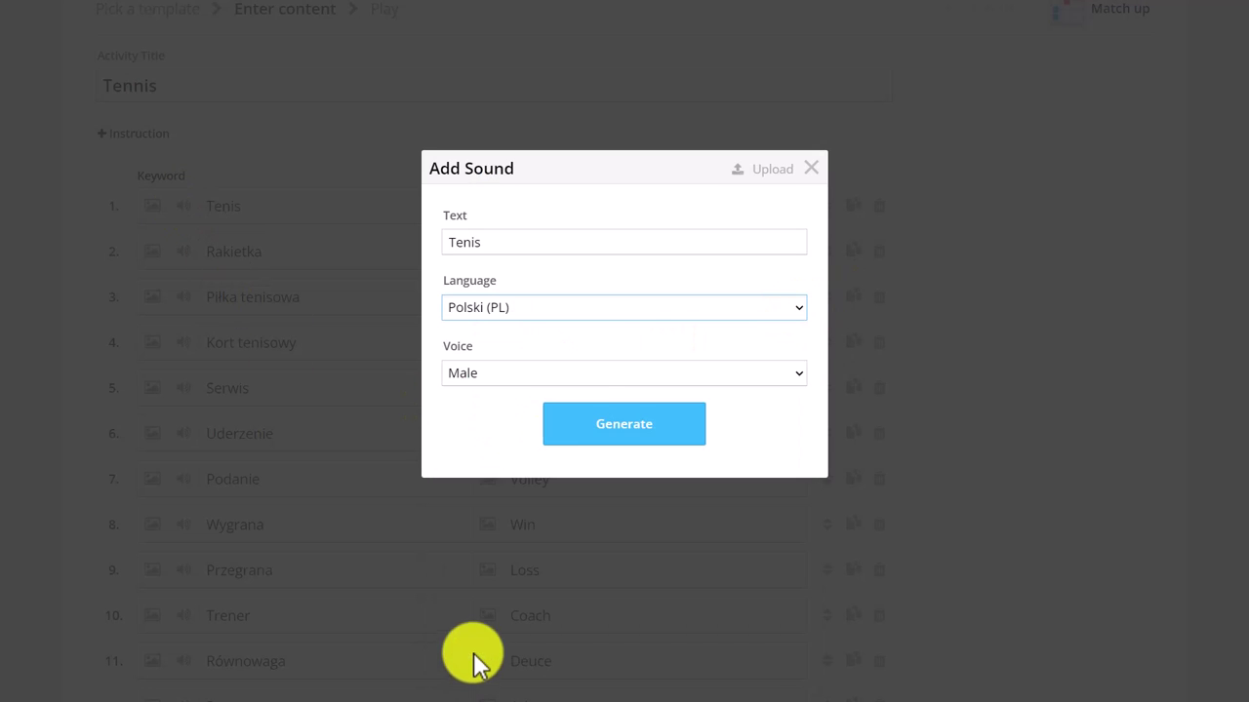
{"action": "left_click", "coordinate": [625, 438]}
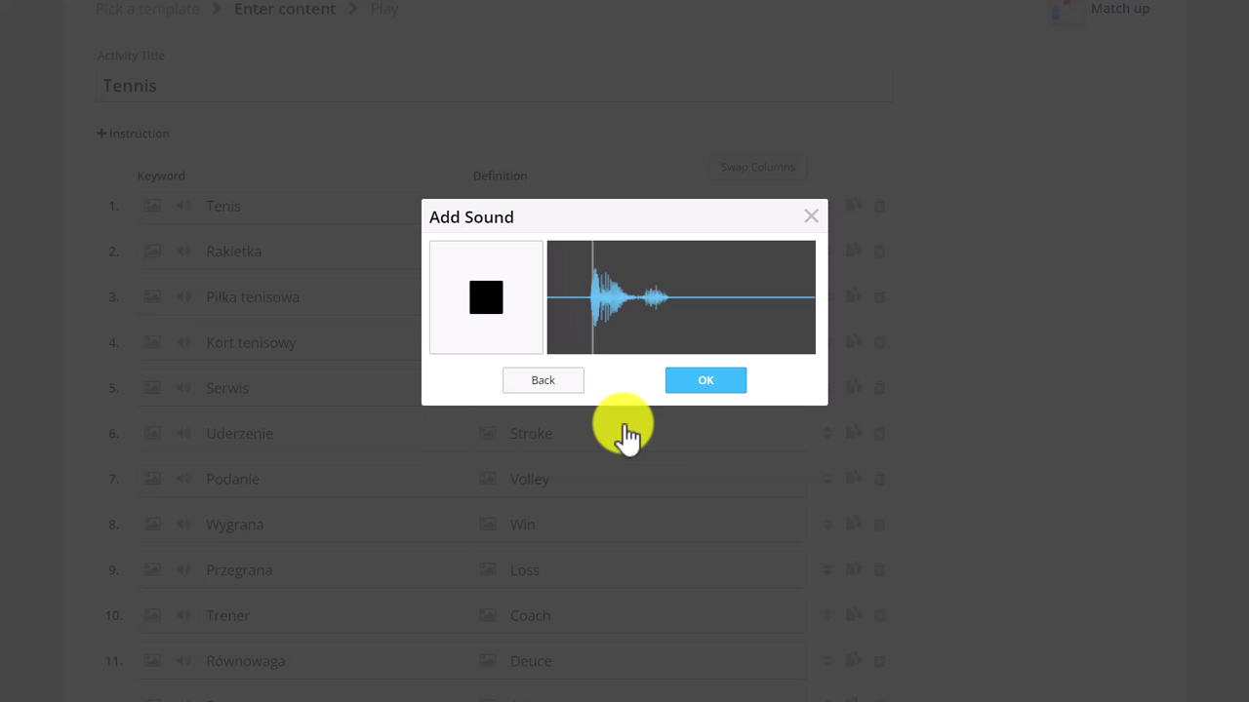
{"action": "left_click", "coordinate": [707, 386]}
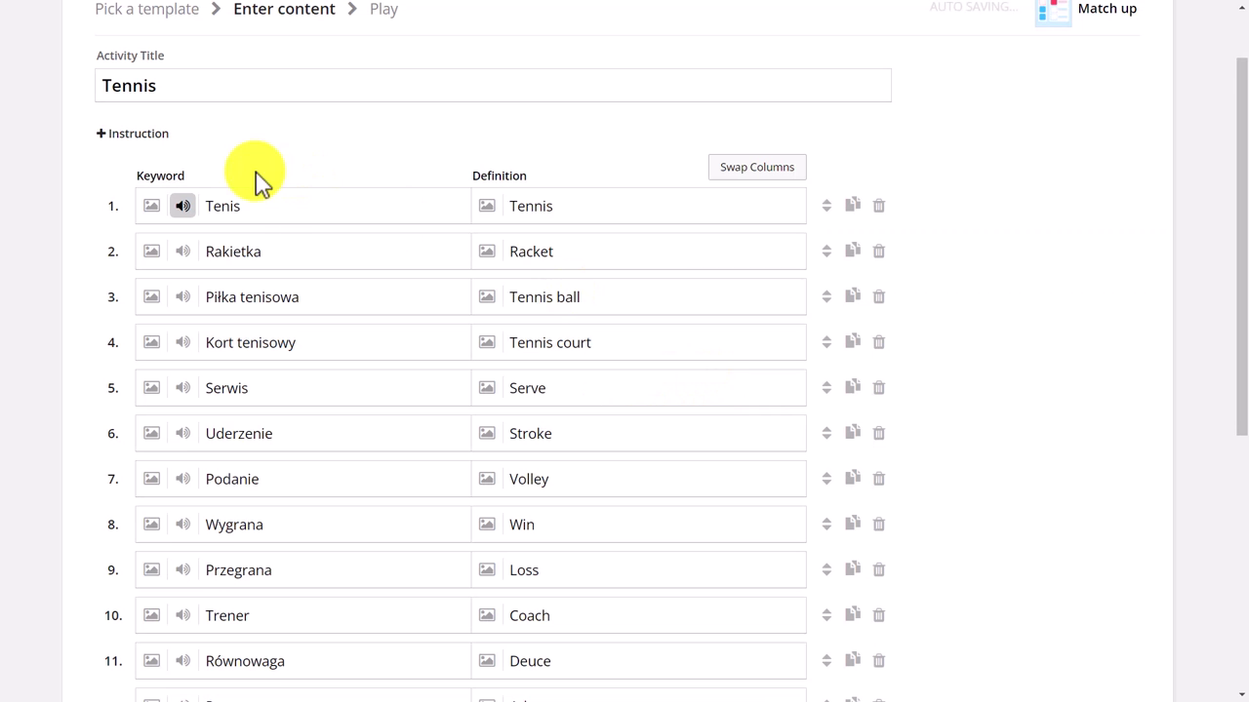
Add a generated Polski (PL) Male sound to the keyword Rakietka and finish entering the activity content
{"action": "left_click", "coordinate": [181, 251]}
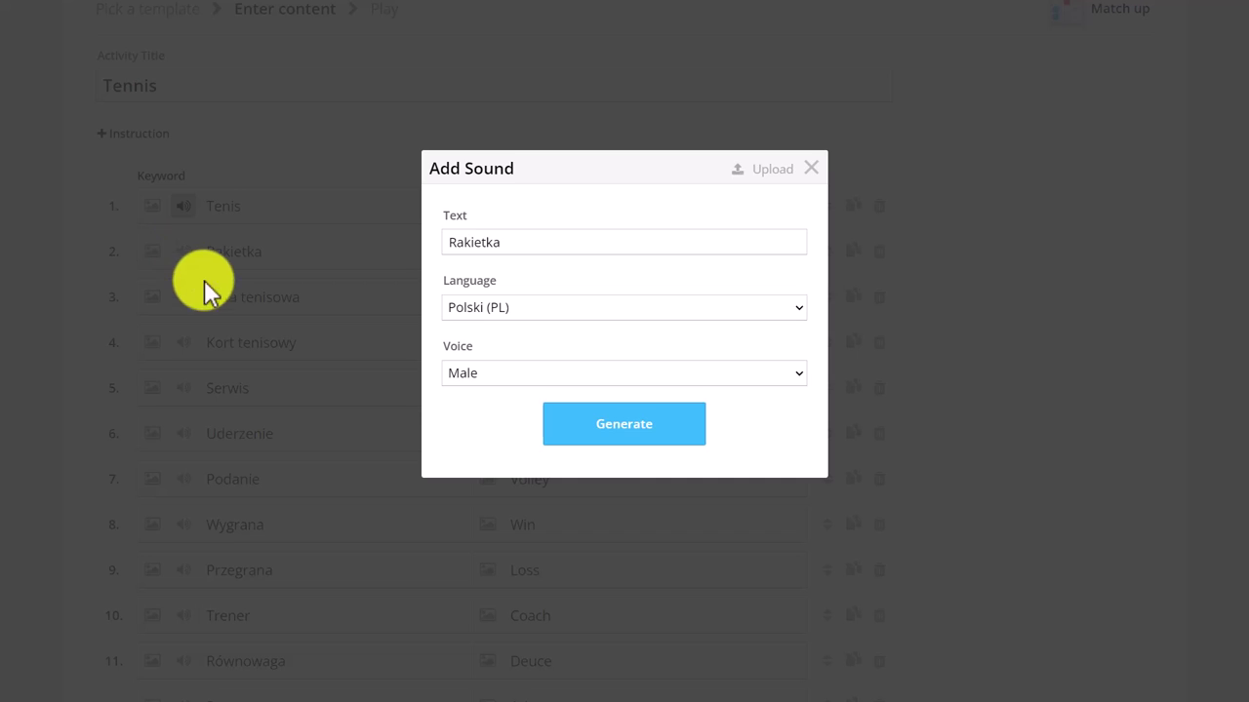
{"action": "left_click", "coordinate": [616, 430]}
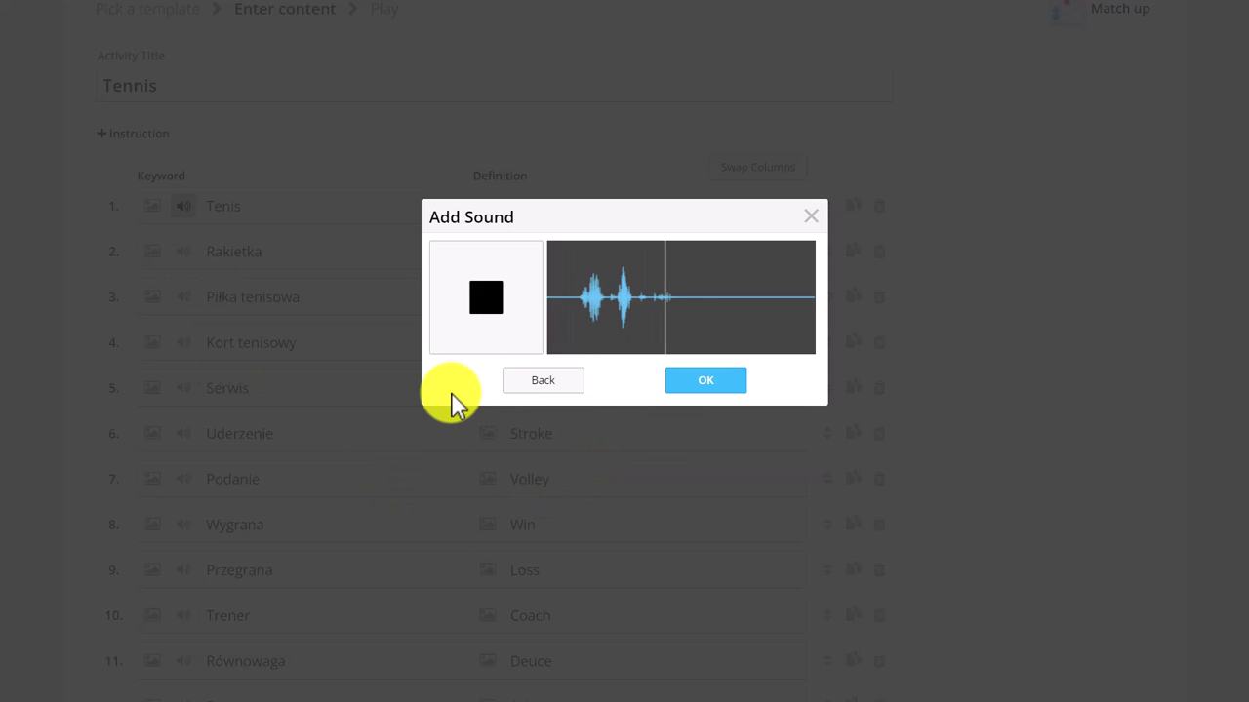
{"action": "left_click", "coordinate": [693, 381]}
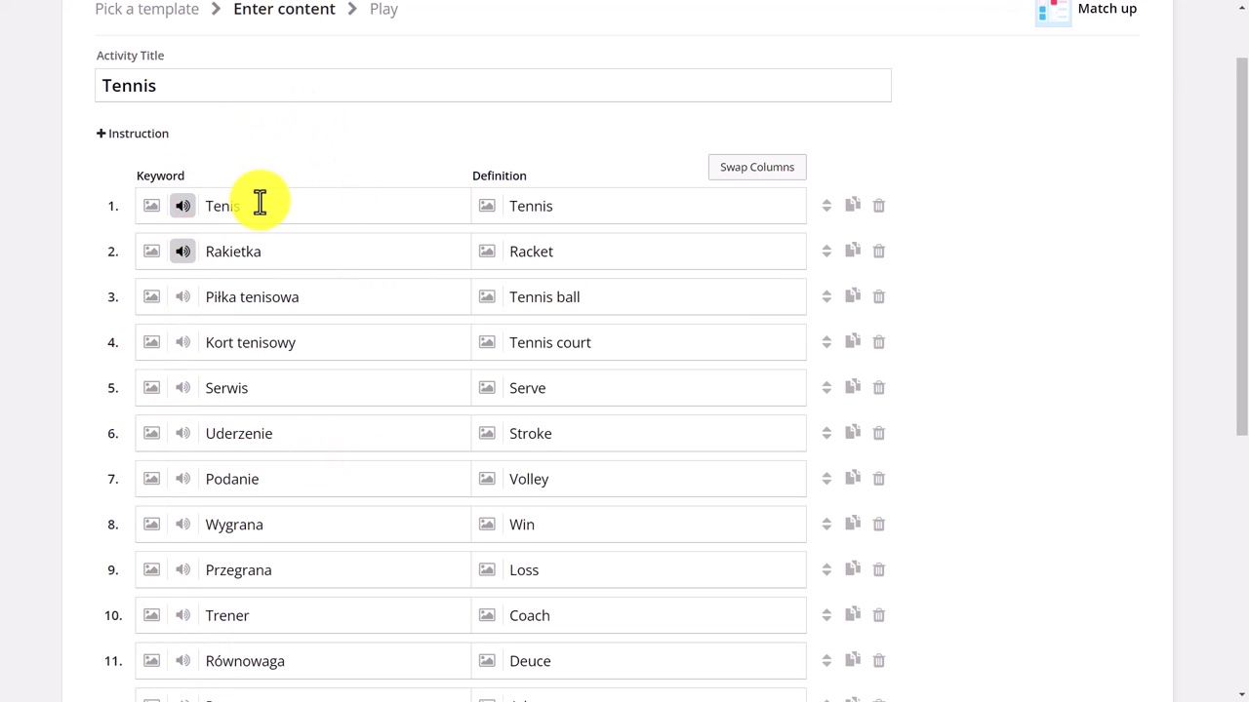
{"action": "left_click_drag", "start_coordinate": [1237, 279], "coordinate": [1241, 522]}
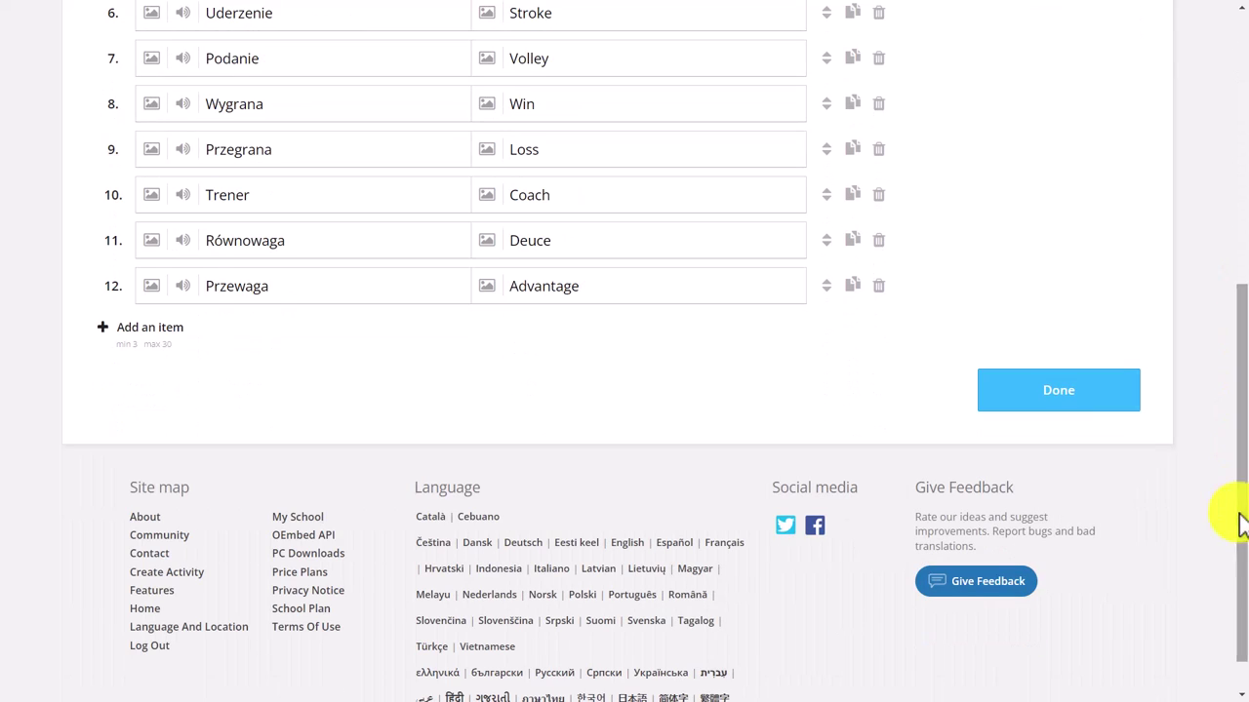
{"action": "left_click", "coordinate": [1057, 400]}
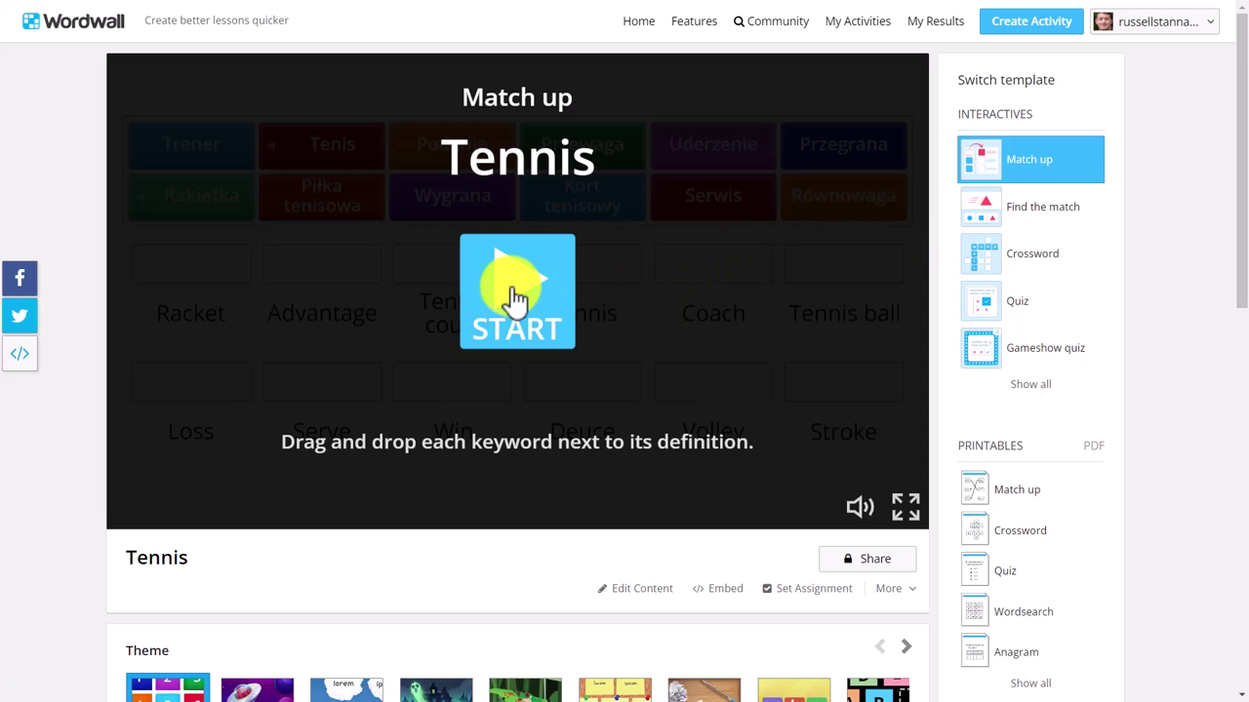
Play the Tennis match-up in full screen, matching Rakietka with Racket and submitting the answers
{"action": "left_click", "coordinate": [512, 290]}
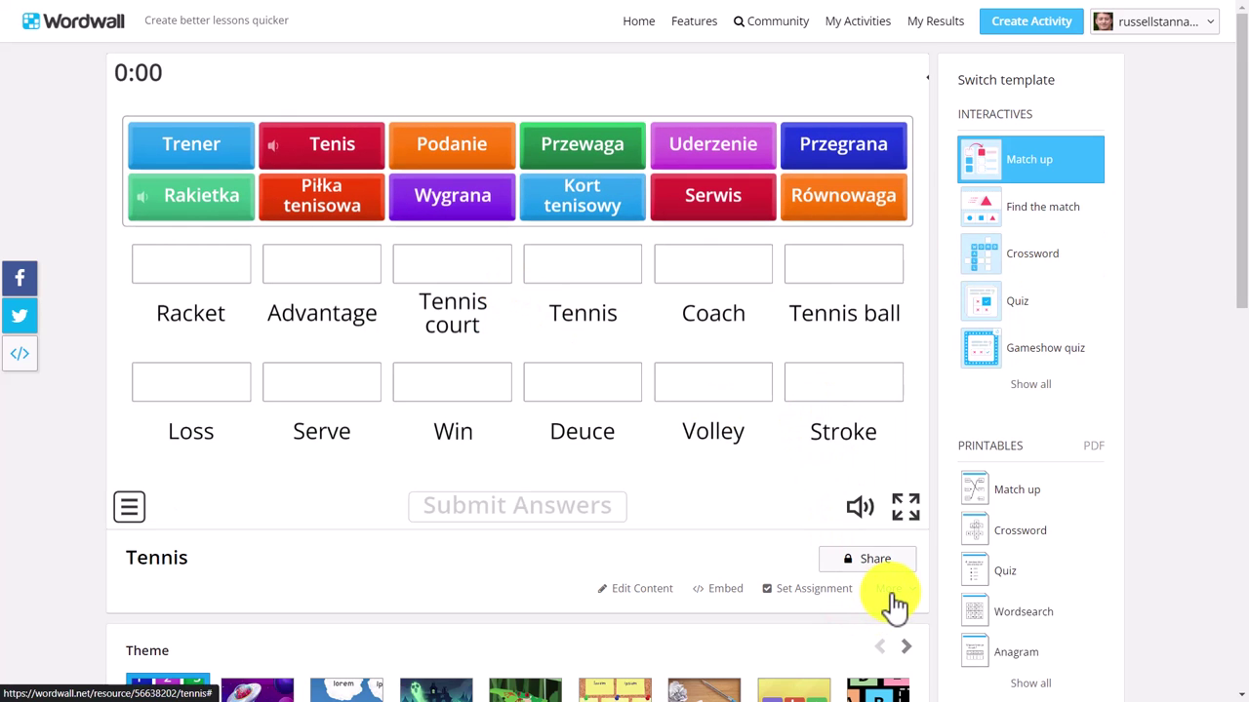
{"action": "left_click", "coordinate": [906, 507]}
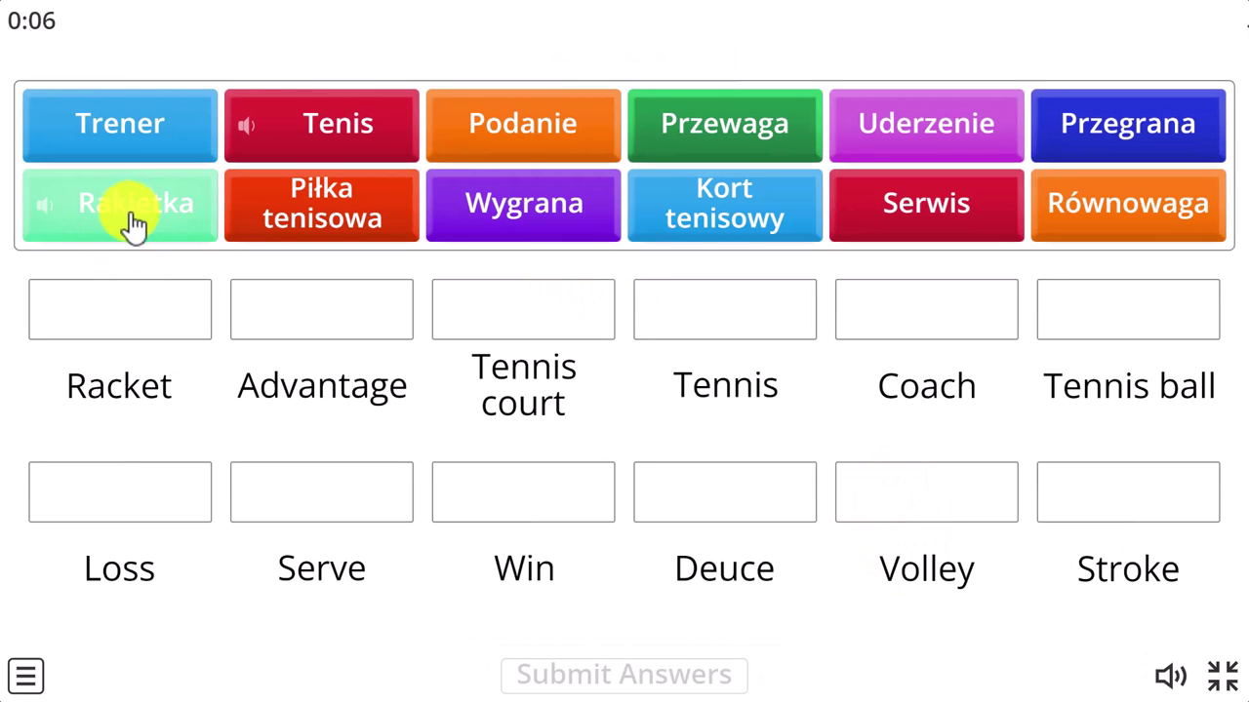
{"action": "left_click_drag", "start_coordinate": [97, 224], "coordinate": [126, 315]}
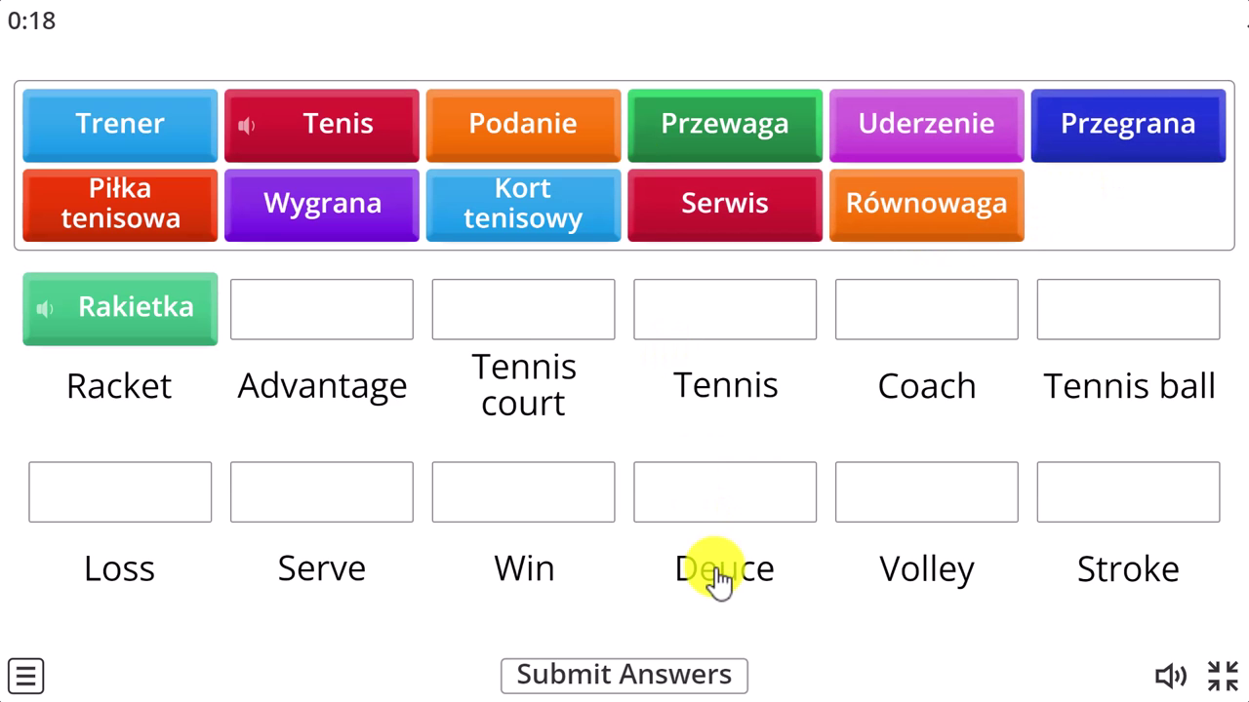
{"action": "left_click", "coordinate": [626, 676]}
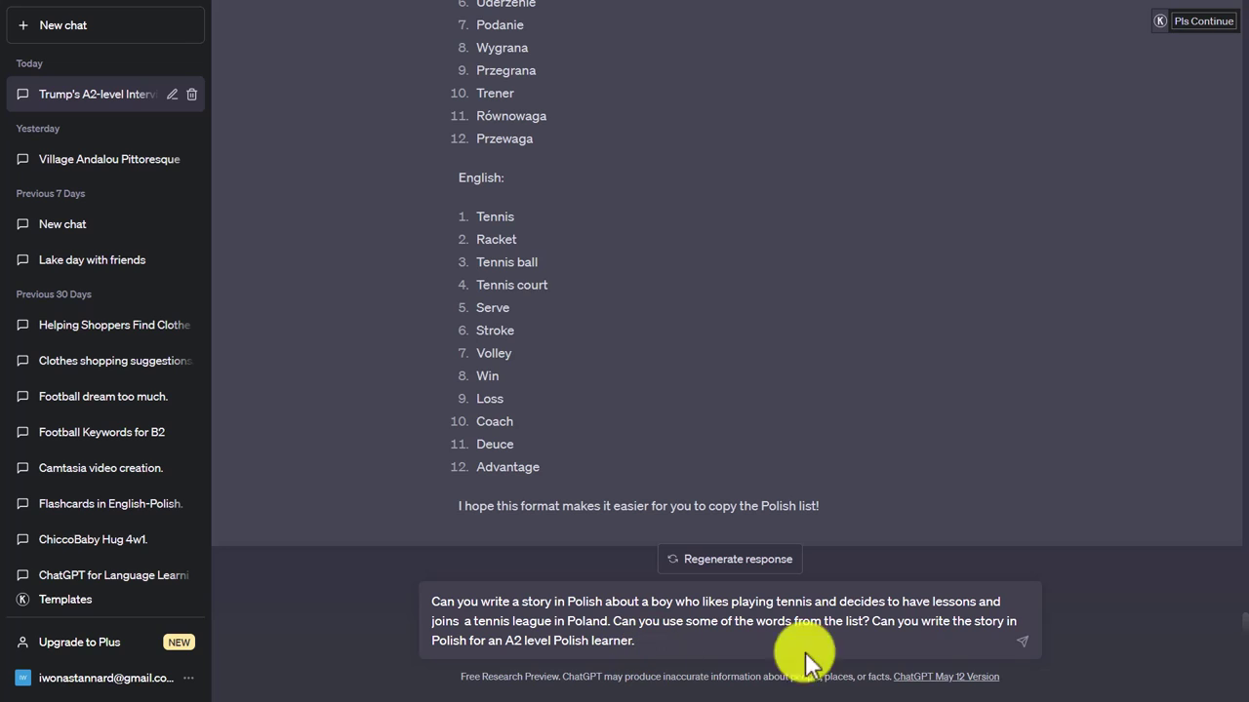
In ChatGPT, request the A2-level Polish story about a boy joining a tennis league, and ask for it slightly shorter and in slightly easier Polish
{"action": "left_click", "coordinate": [1030, 644]}
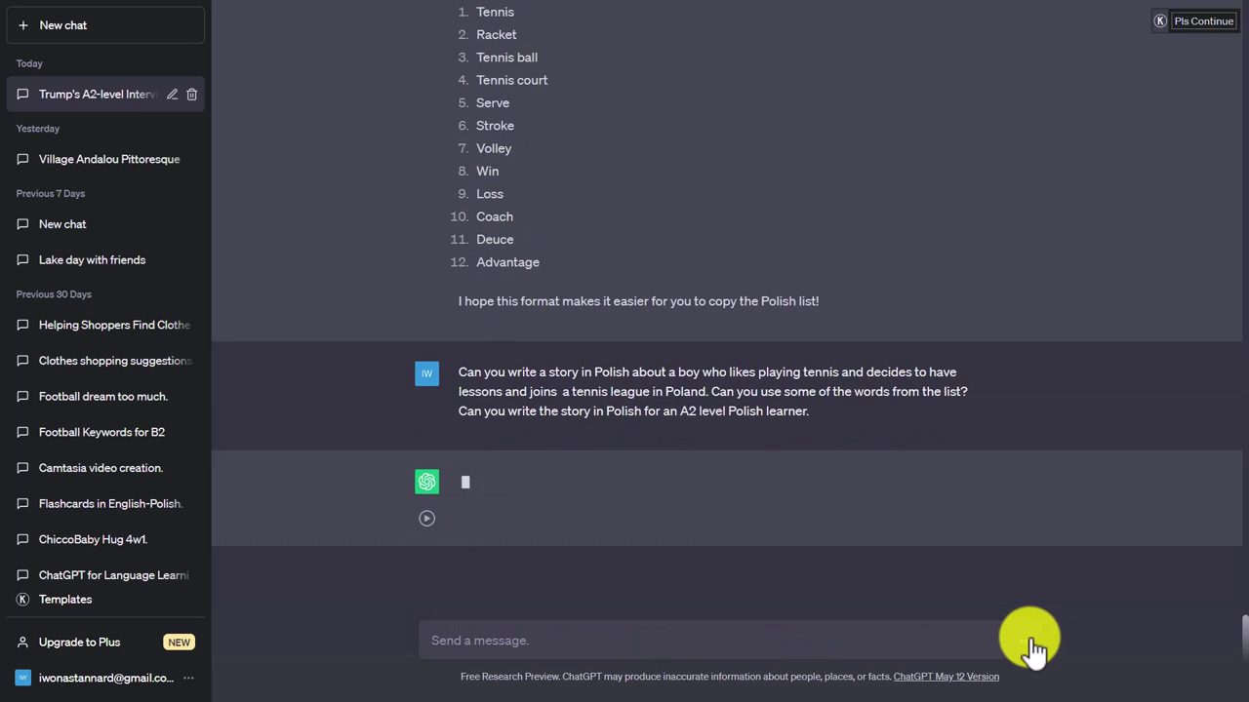
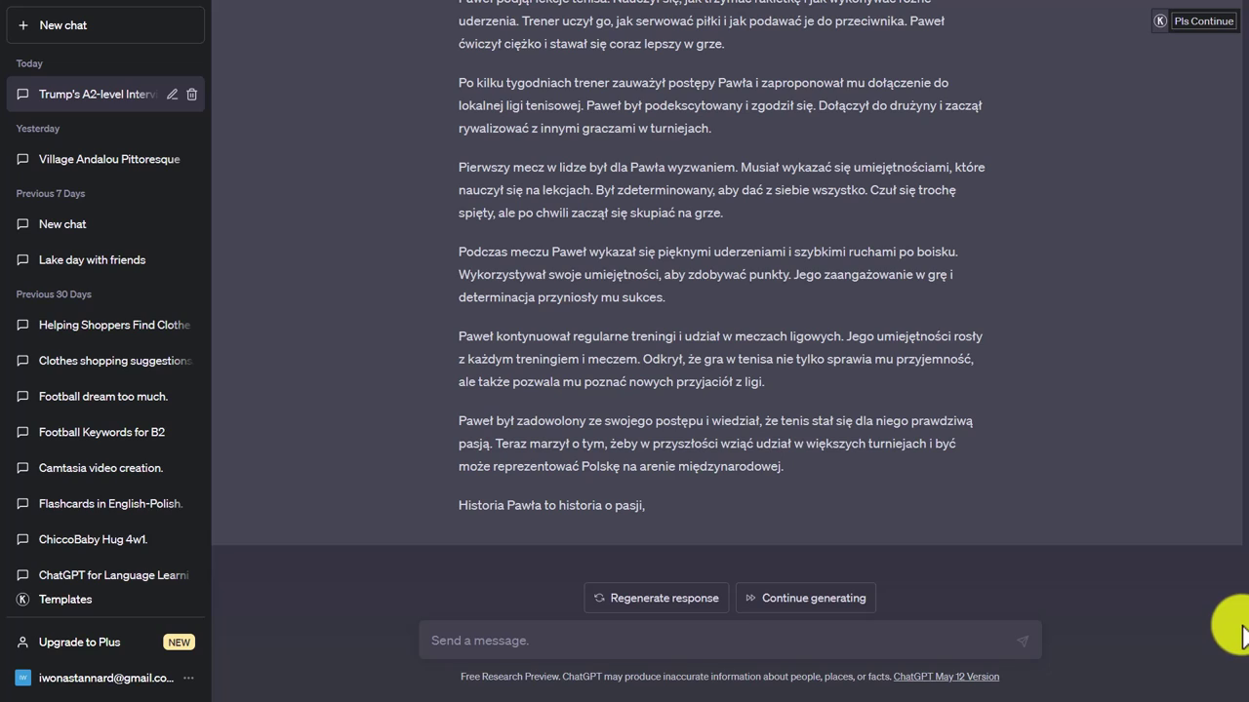
{"action": "left_click", "coordinate": [557, 639]}
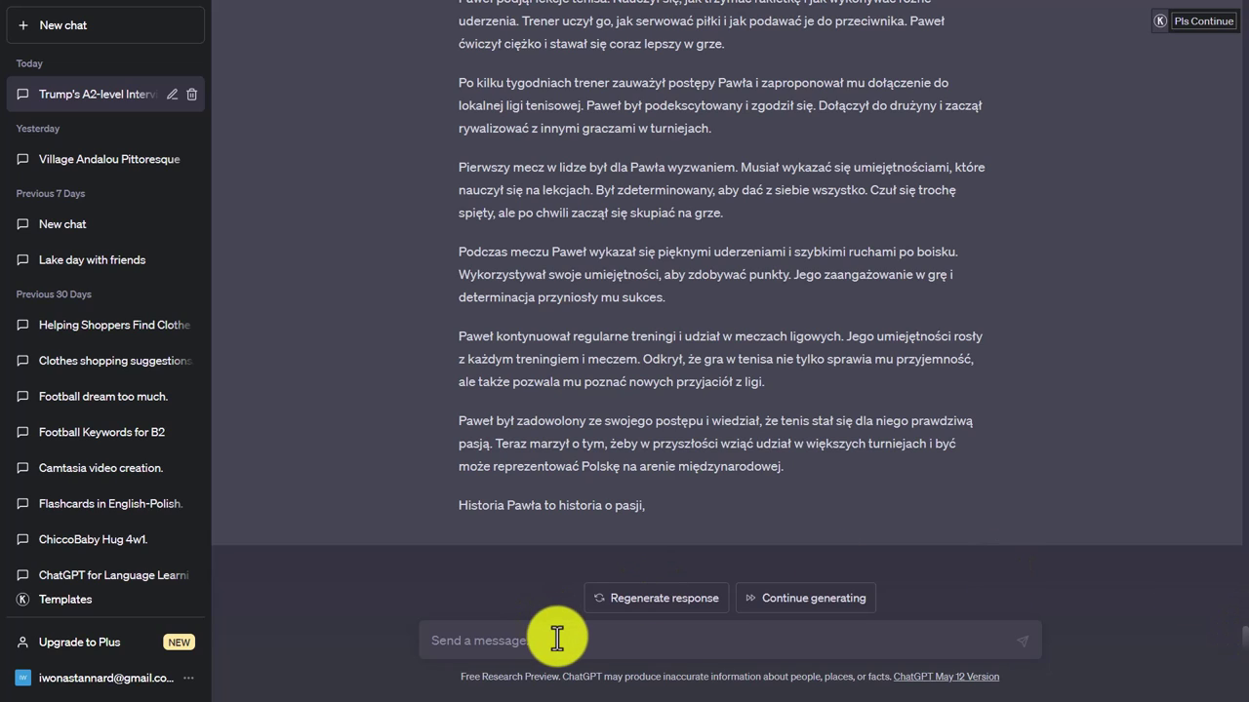
{"action": "type", "text": "Can"}
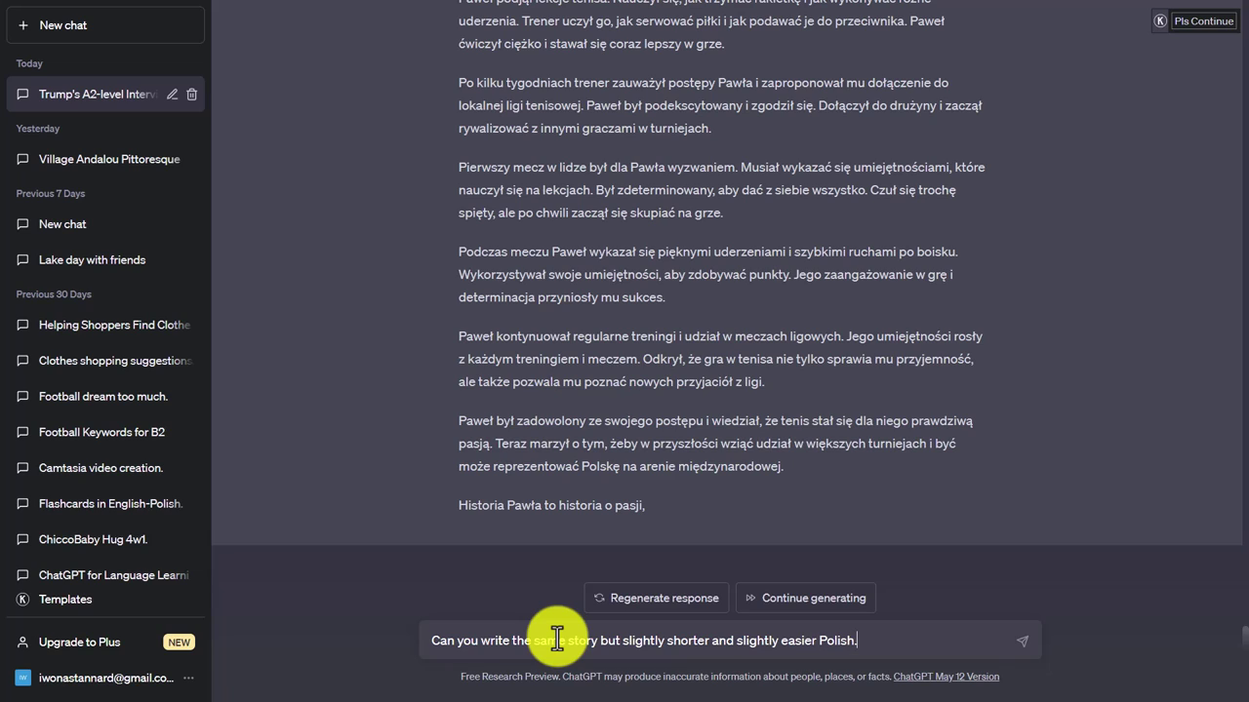
{"action": "key", "text": "Return"}
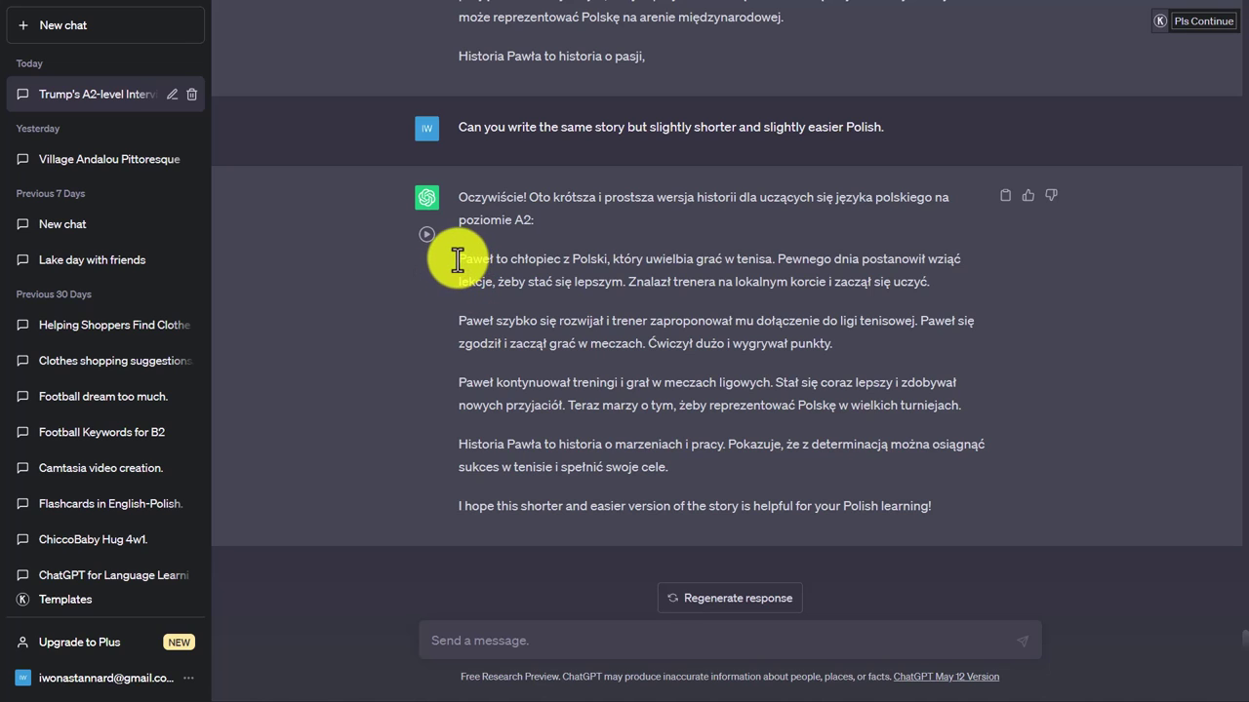
Copy the four Polish paragraphs of the shorter tennis story, leaving out the introductory and closing sentences
{"action": "left_click_drag", "start_coordinate": [458, 259], "coordinate": [792, 460]}
{"action": "key", "text": "ctrl+c"}
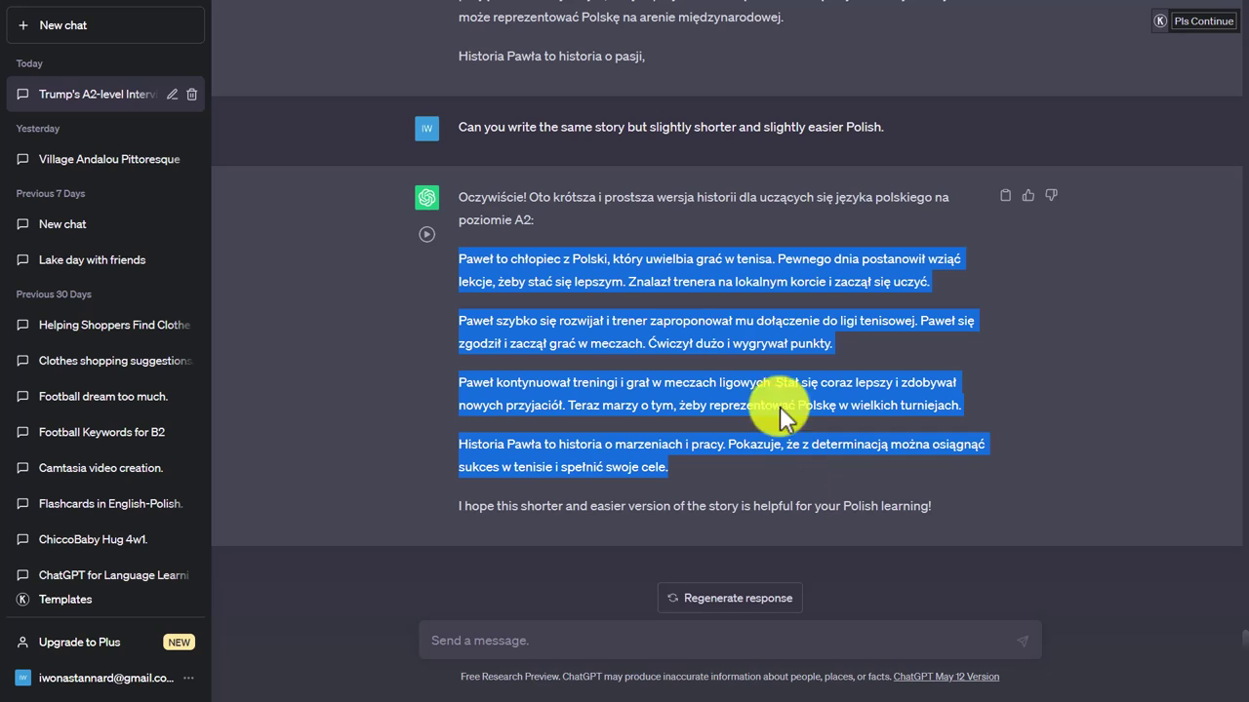
{"action": "right_click", "coordinate": [693, 269]}
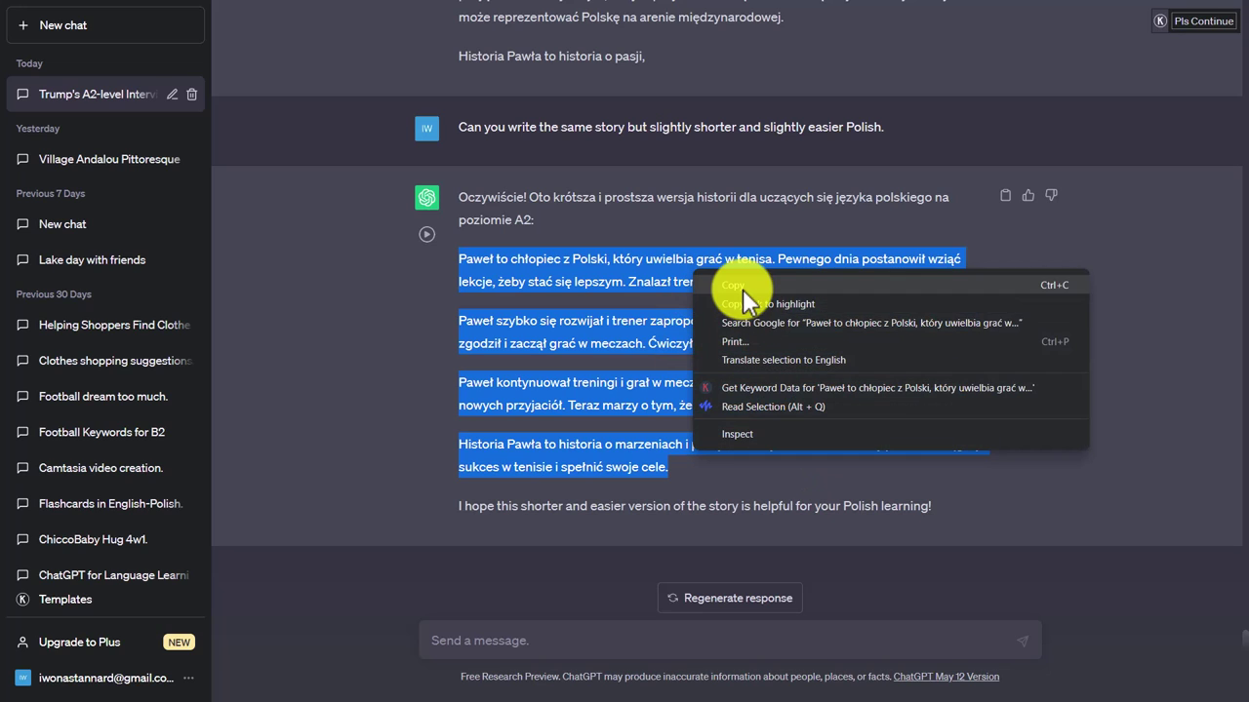
{"action": "left_click", "coordinate": [742, 288]}
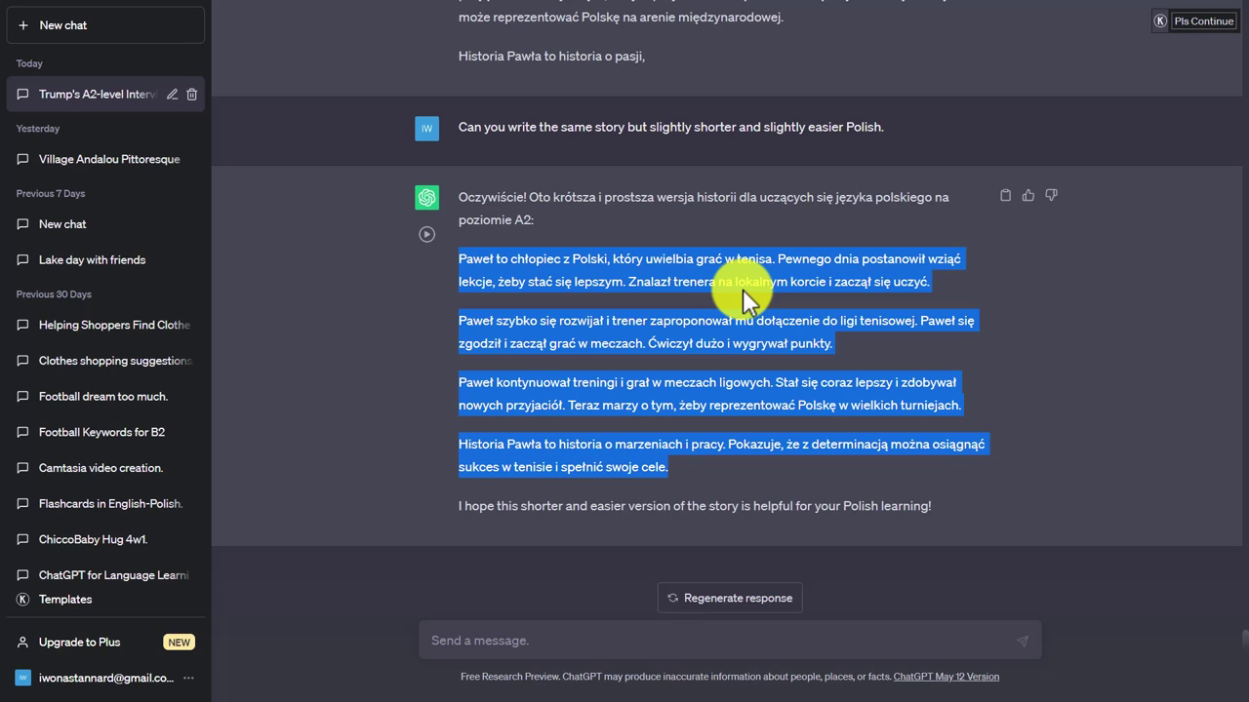
Switch to Wordwall and create a Missing word activity titled Tennis story
{"action": "key", "text": "alt+Tab"}
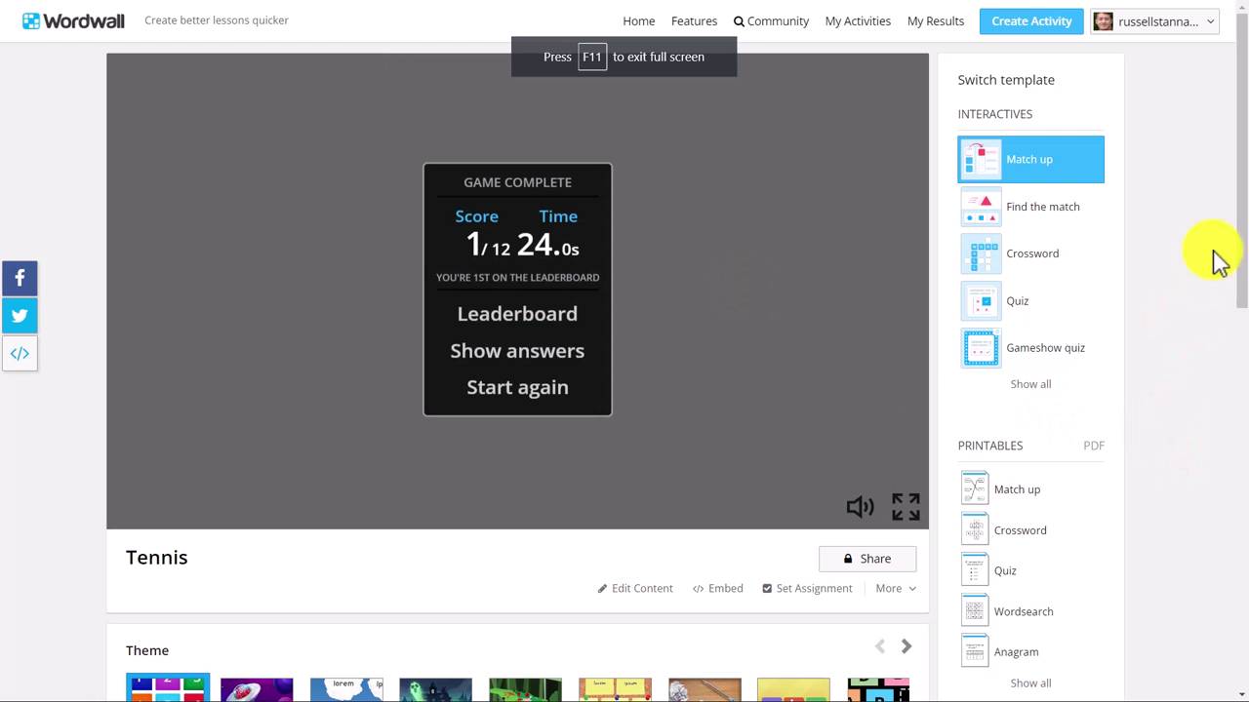
{"action": "left_click", "coordinate": [1003, 27]}
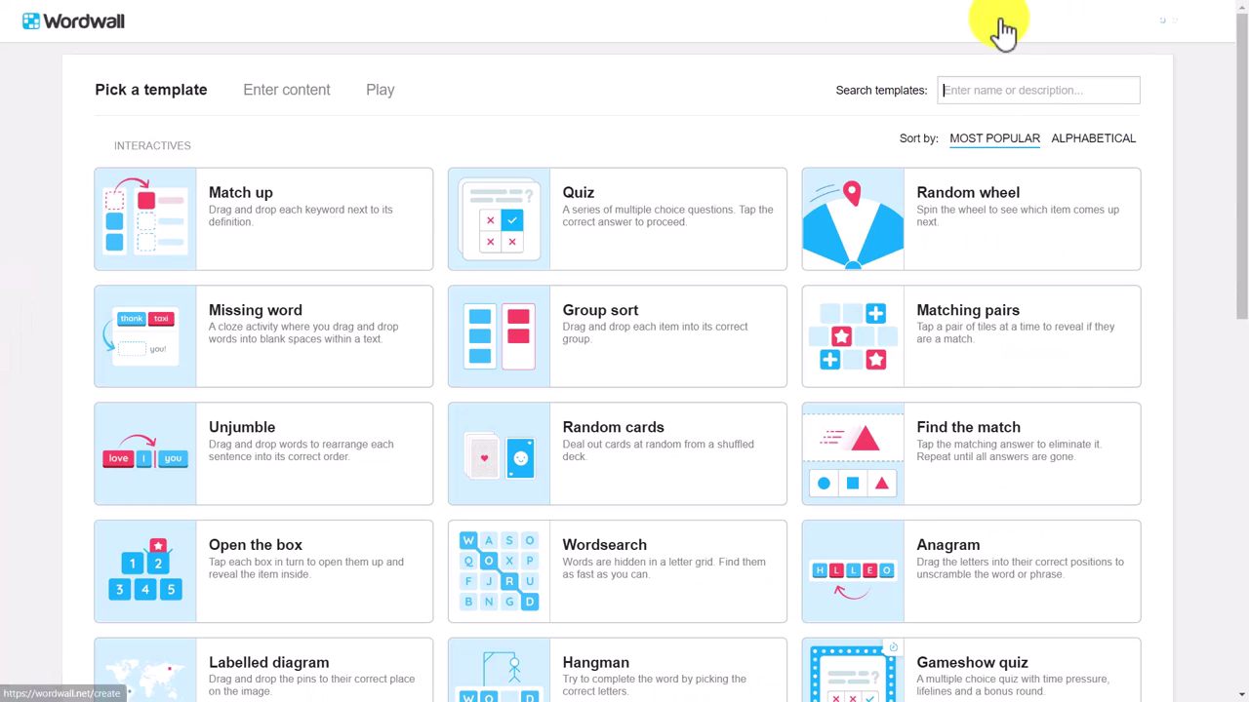
{"action": "left_click", "coordinate": [299, 366]}
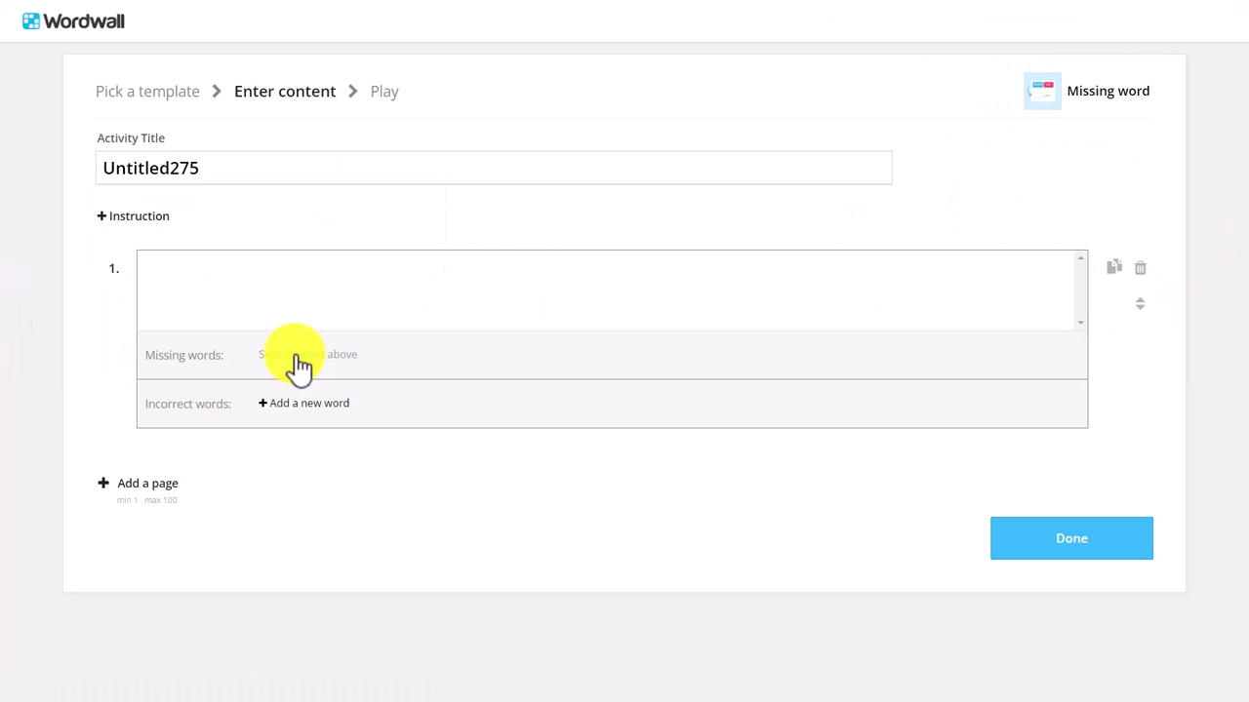
{"action": "left_click", "coordinate": [289, 168]}
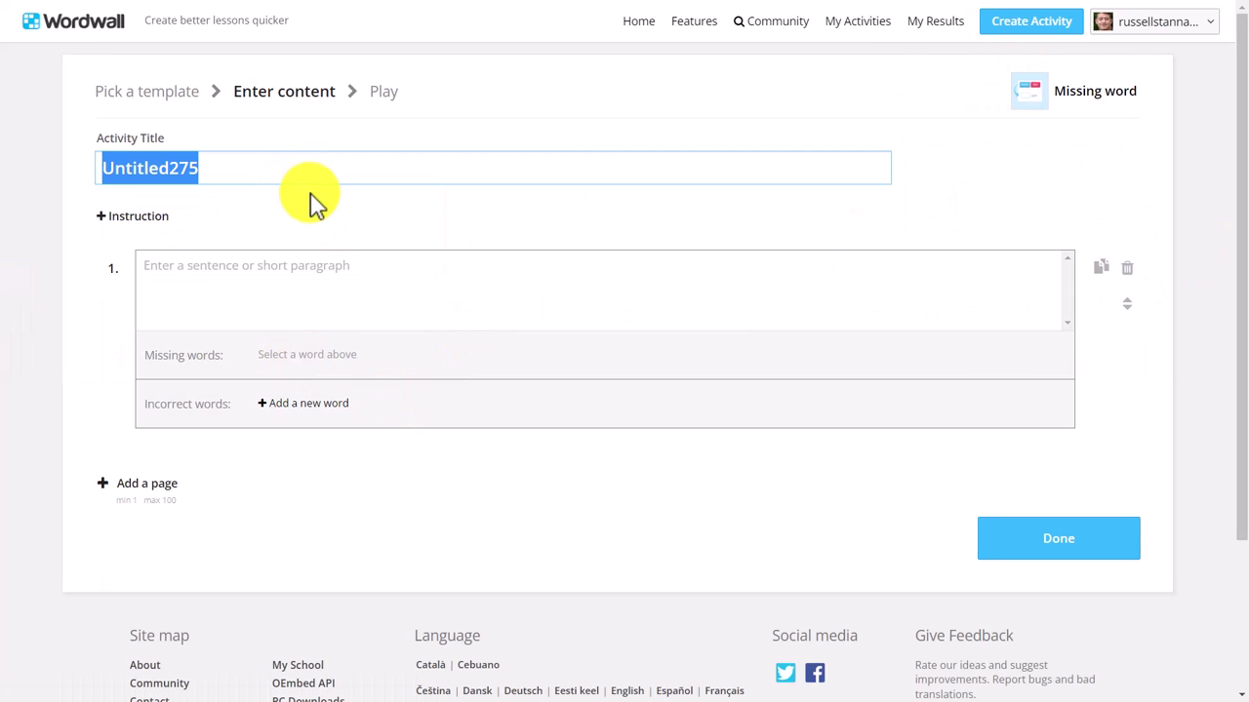
{"action": "type", "text": "Tn"}
{"action": "type", "text": "nnis story"}
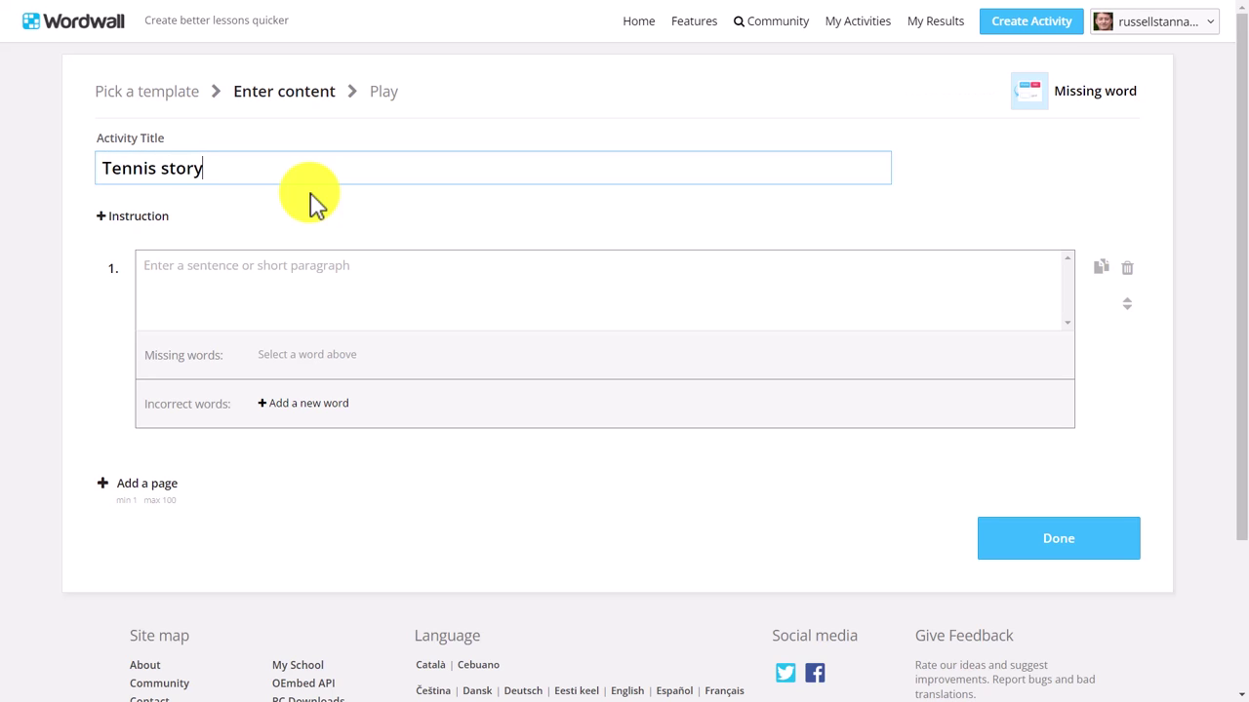
Paste the copied Polish story as the activity's passage and mark trenera, ligi and wygrywał as missing words
{"action": "left_click", "coordinate": [343, 288]}
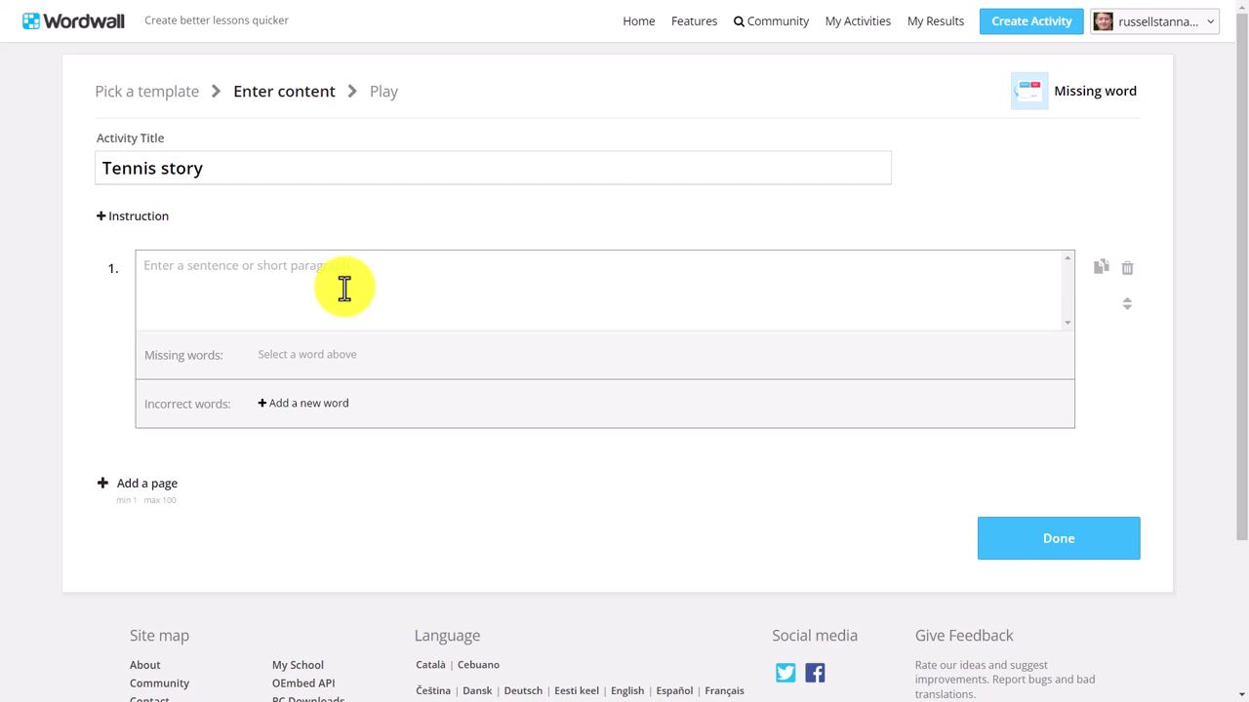
{"action": "key", "text": "ctrl+v"}
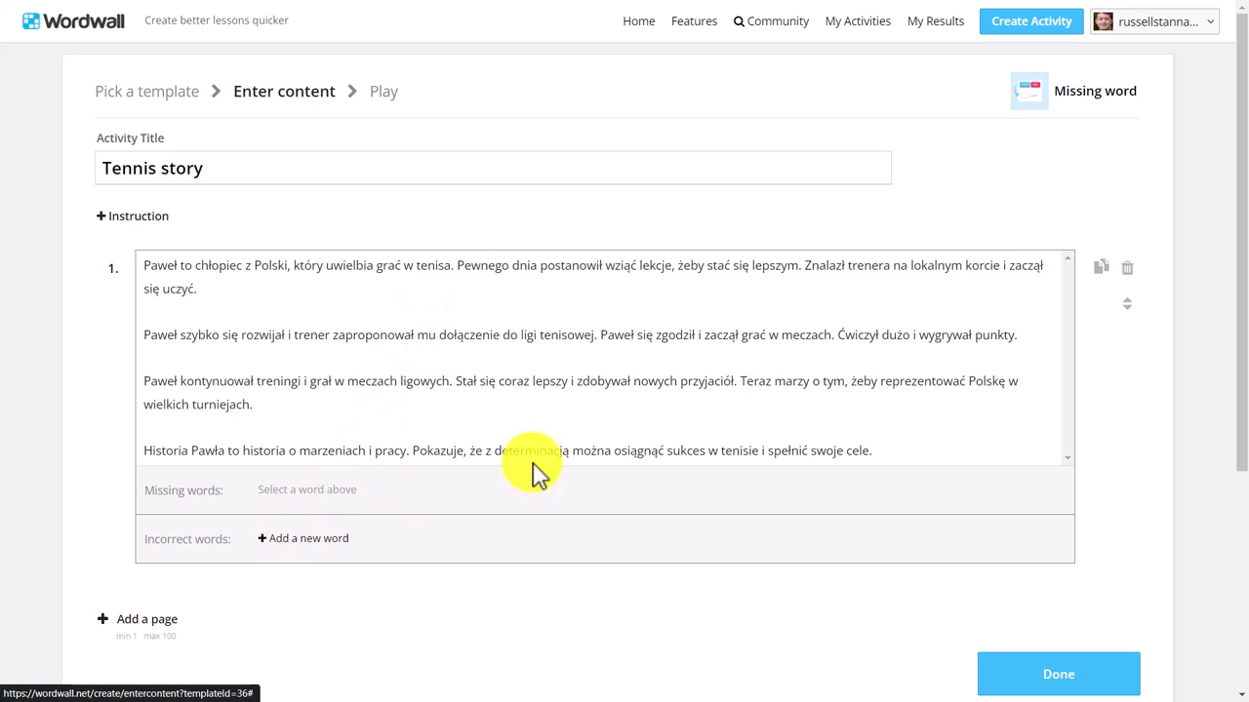
{"action": "left_click", "coordinate": [869, 266]}
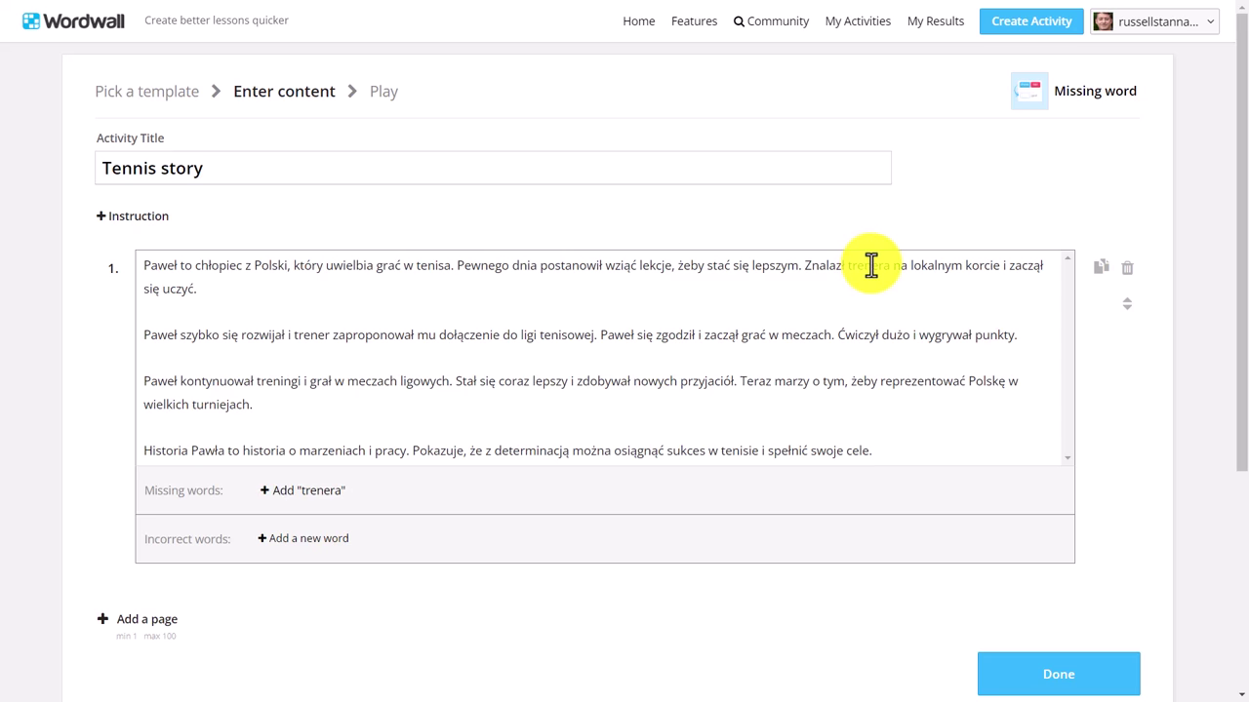
{"action": "left_click", "coordinate": [265, 494]}
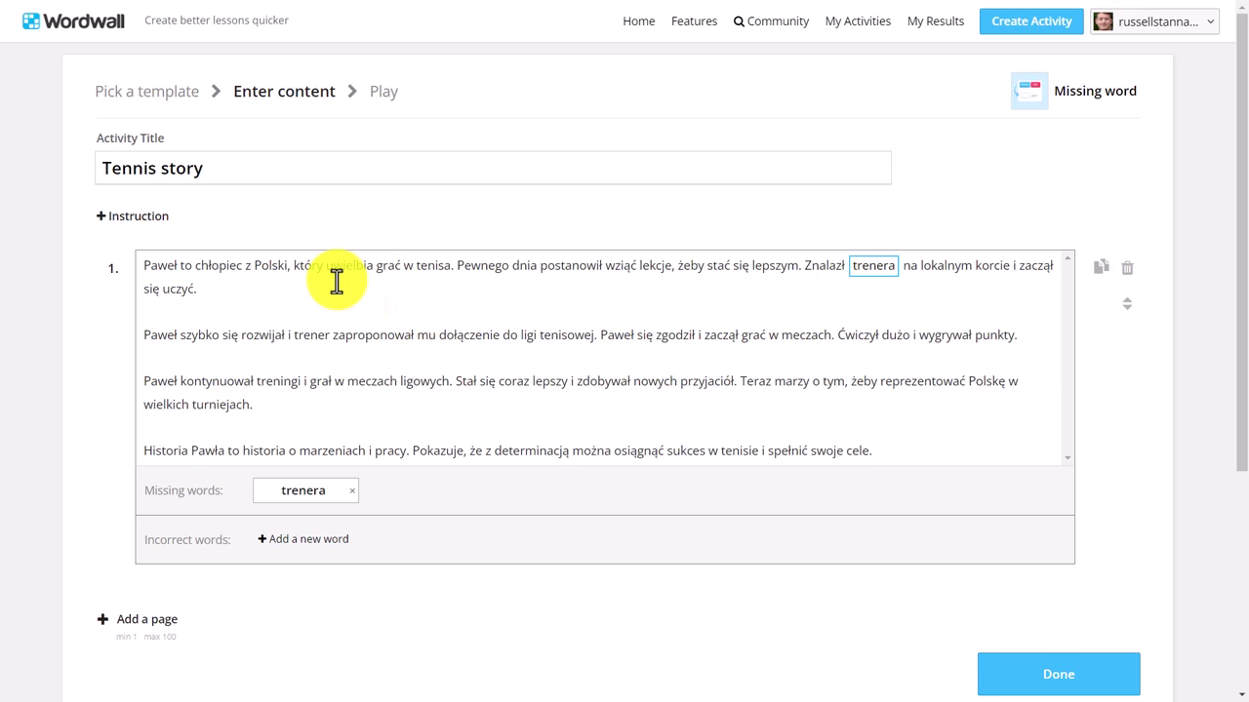
{"action": "double_click", "coordinate": [529, 335]}
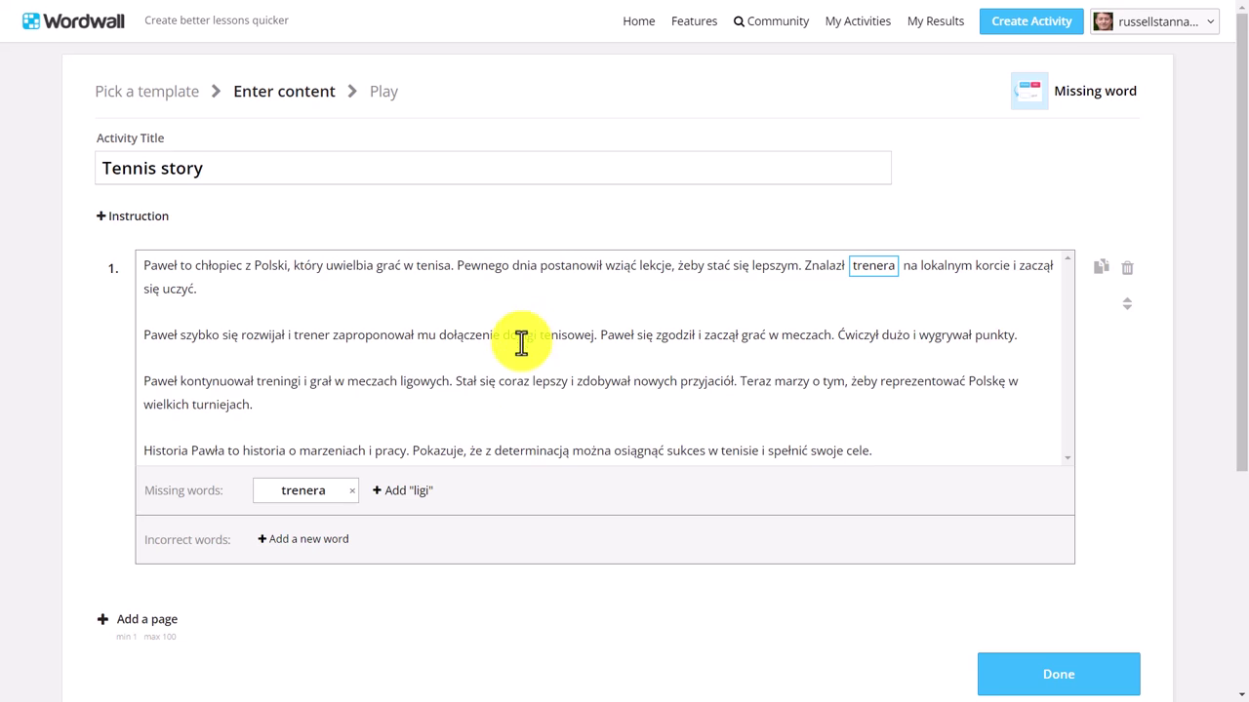
{"action": "left_click", "coordinate": [380, 492]}
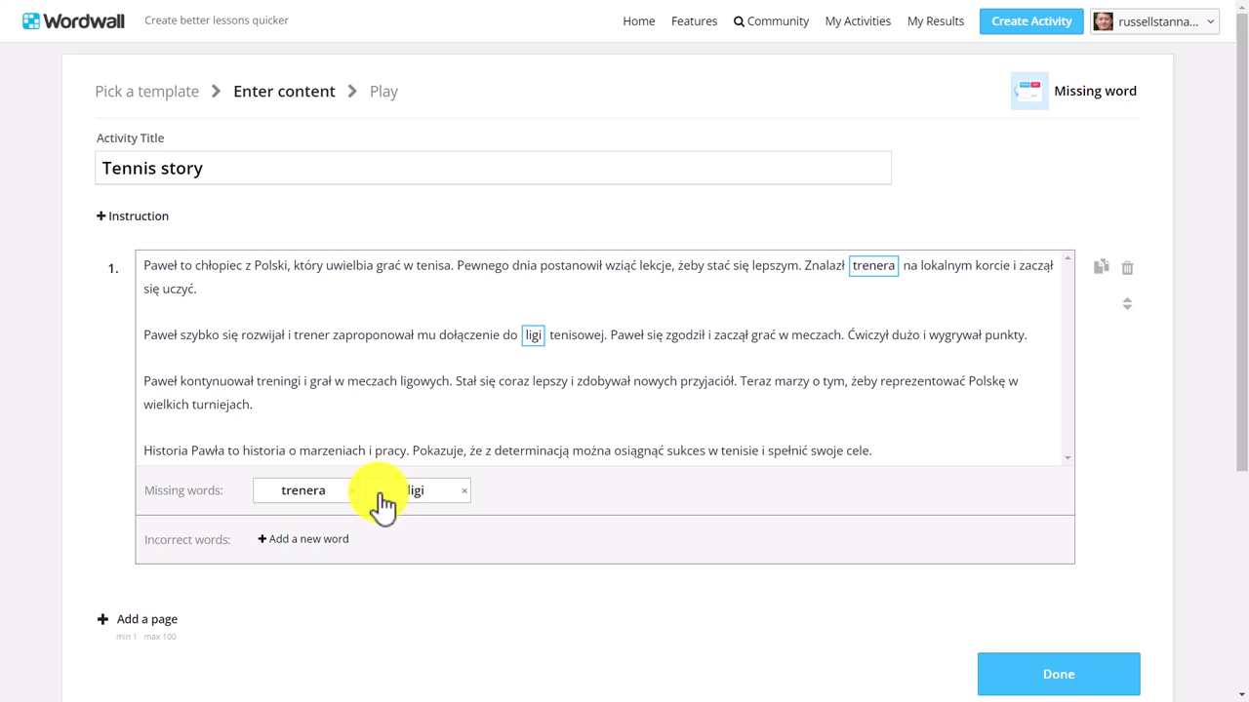
{"action": "double_click", "coordinate": [954, 336]}
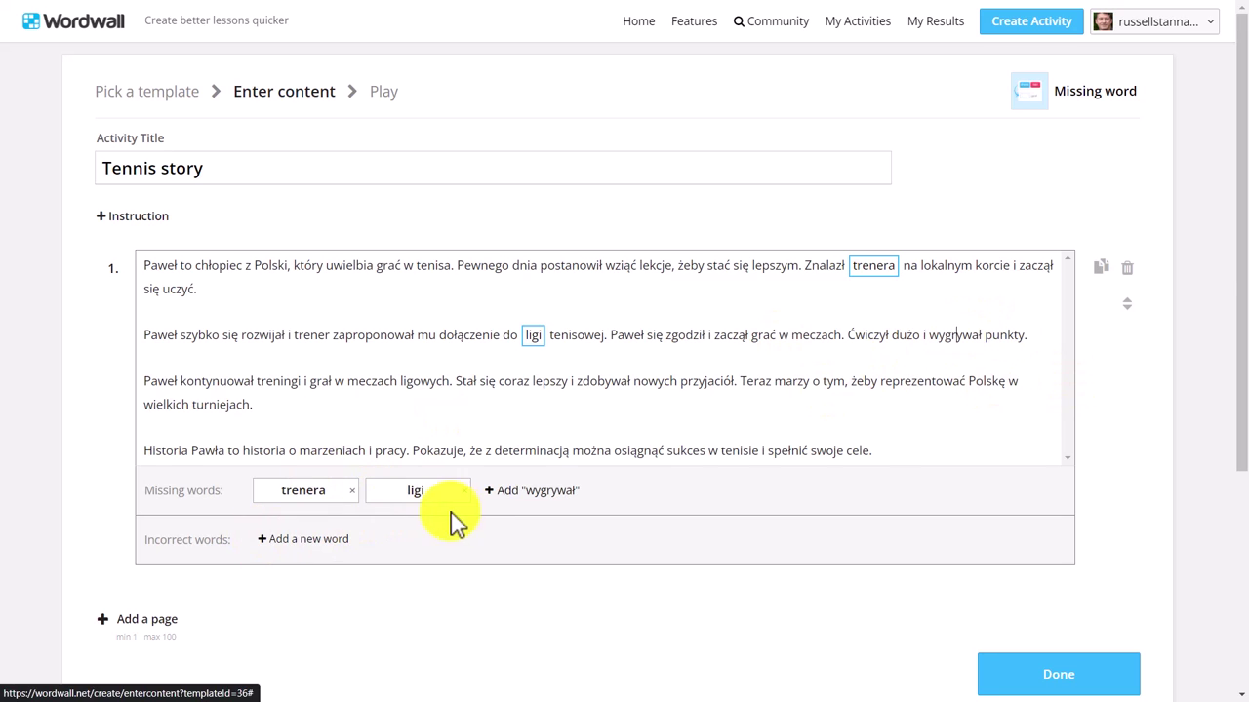
{"action": "left_click", "coordinate": [496, 500]}
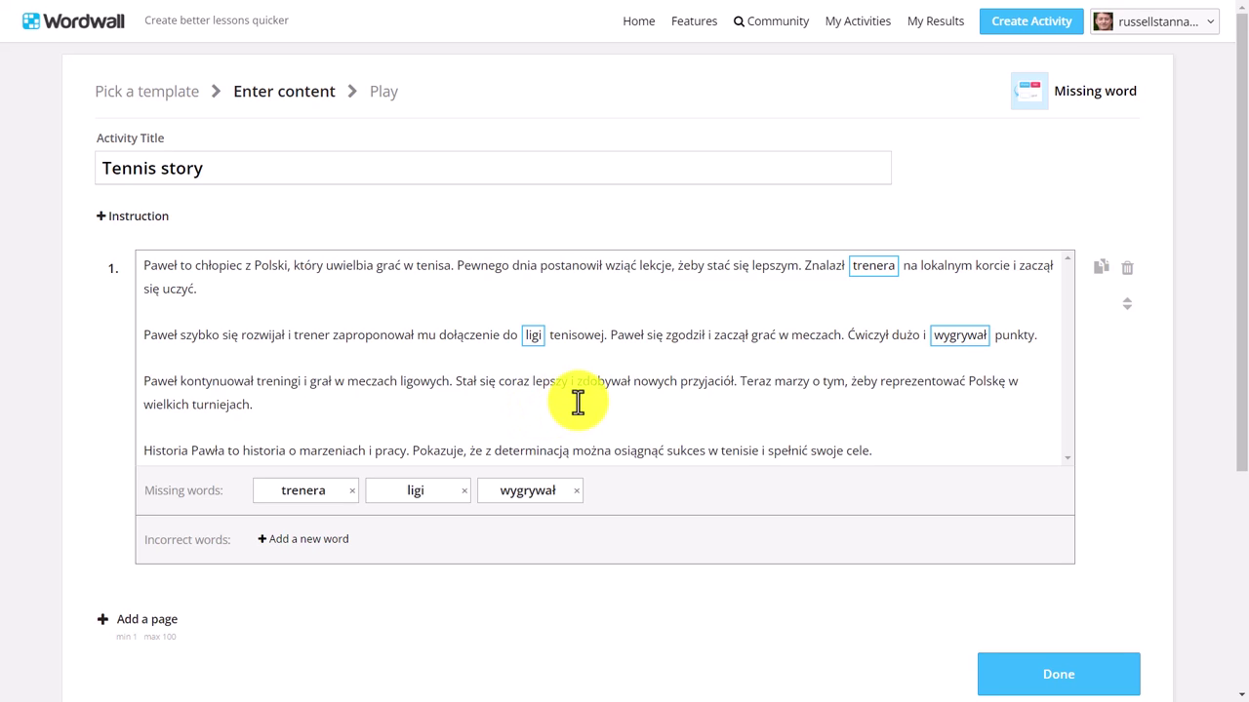
Add reprezentować and osiągnąć to the story's missing words and finish creating the activity
{"action": "double_click", "coordinate": [912, 381]}
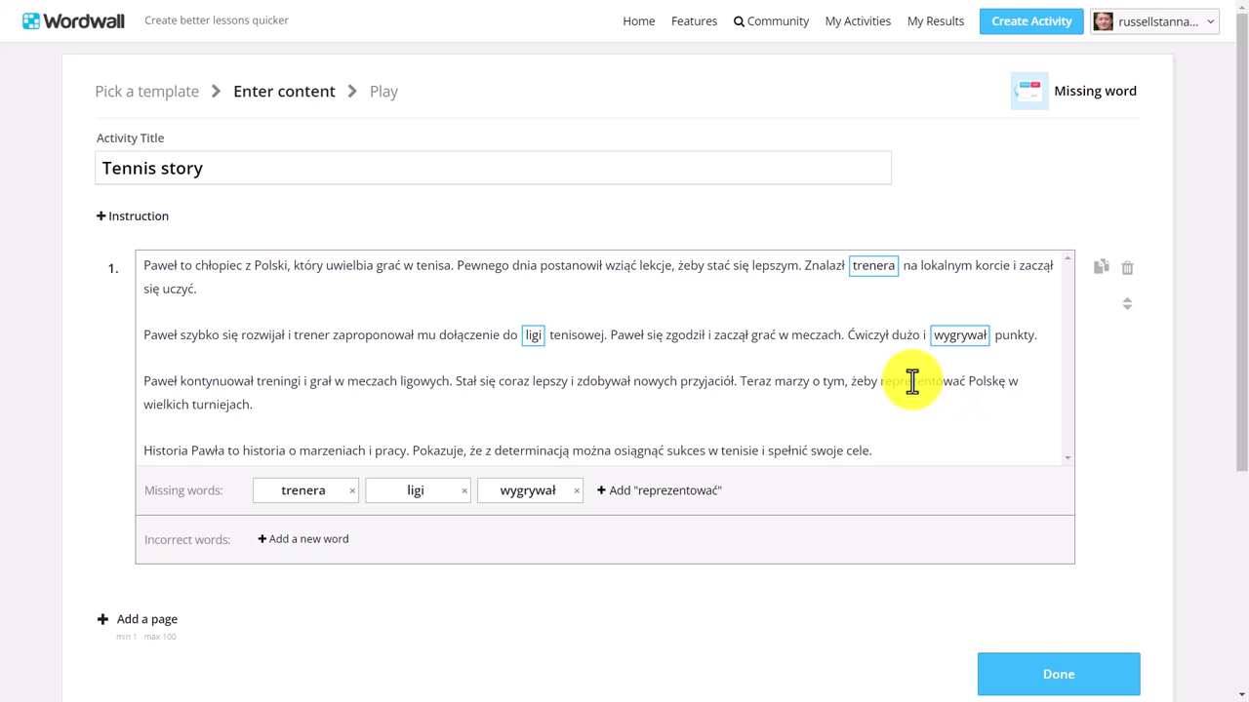
{"action": "left_click", "coordinate": [602, 499]}
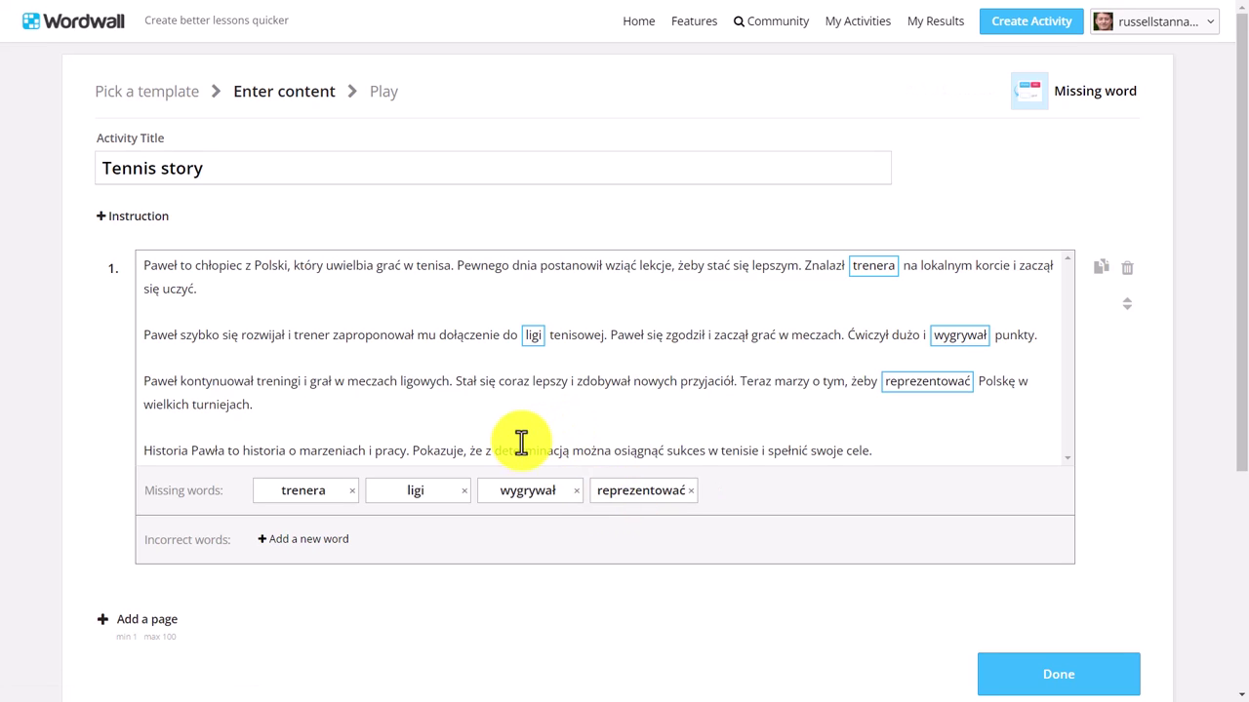
{"action": "double_click", "coordinate": [643, 450]}
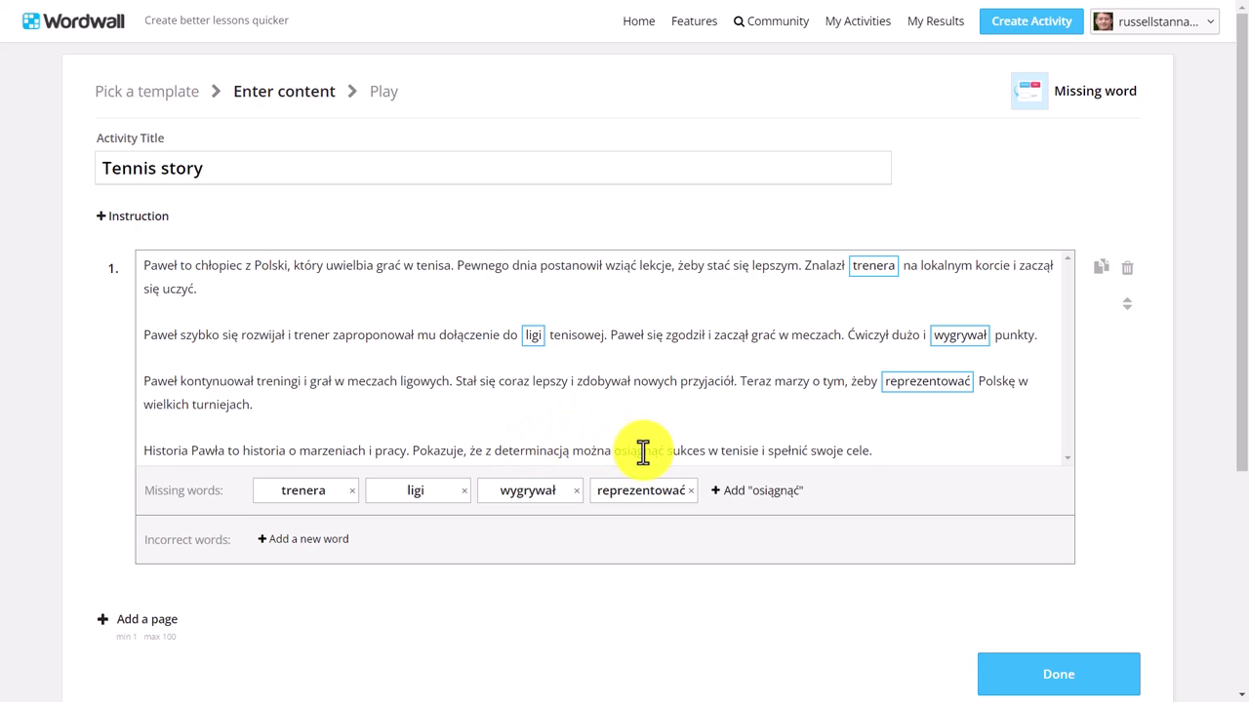
{"action": "left_click", "coordinate": [719, 500]}
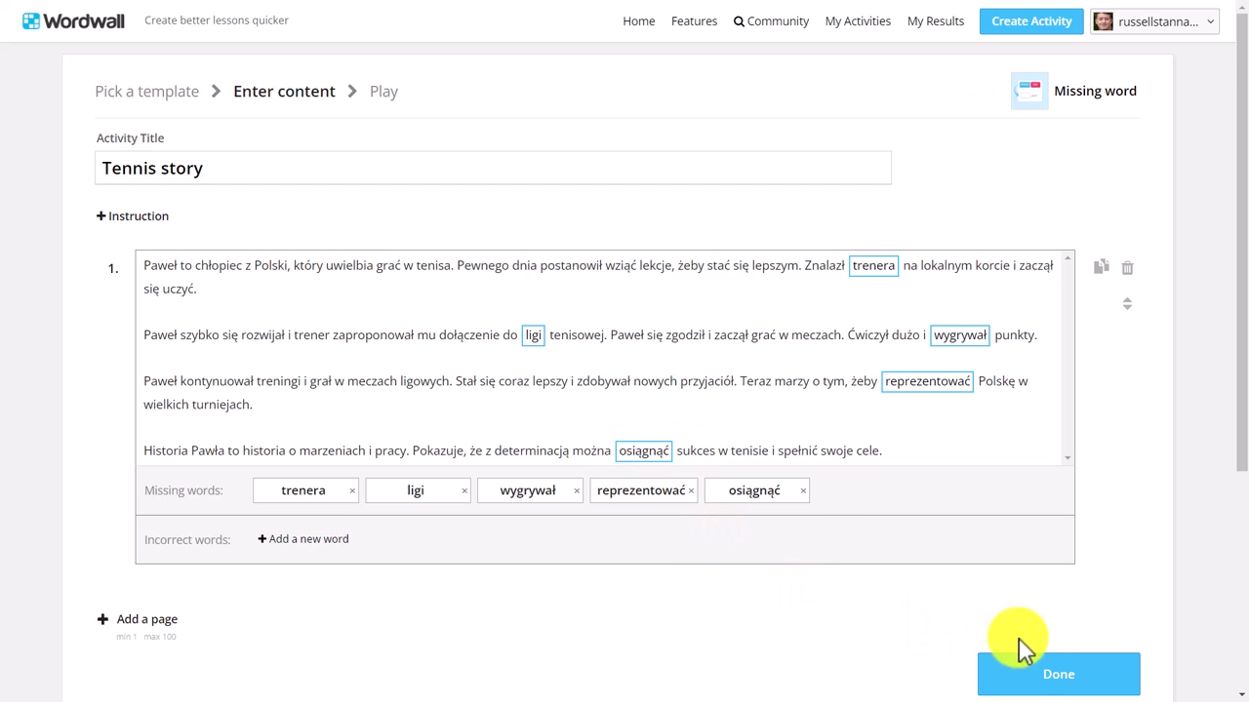
{"action": "left_click", "coordinate": [1067, 673]}
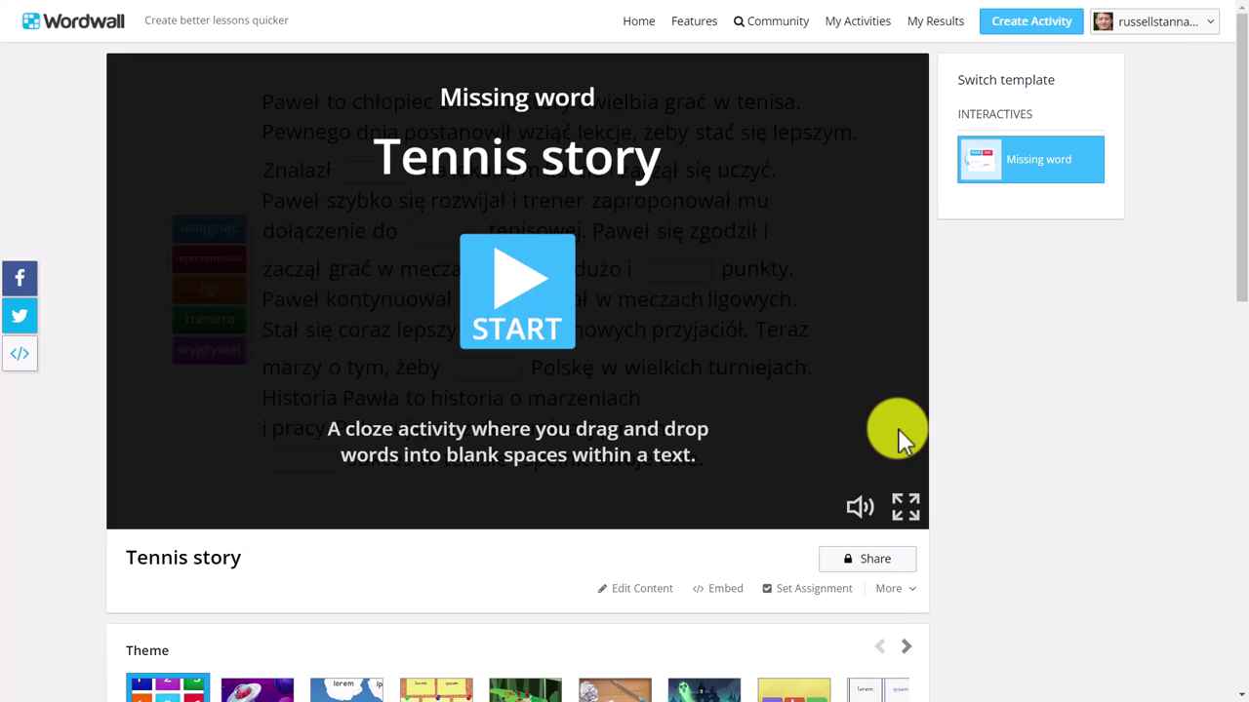
Play the Tennis story activity in full screen, filling in osiągnąć, trenera and ligi, and submit the answers
{"action": "left_click", "coordinate": [520, 283]}
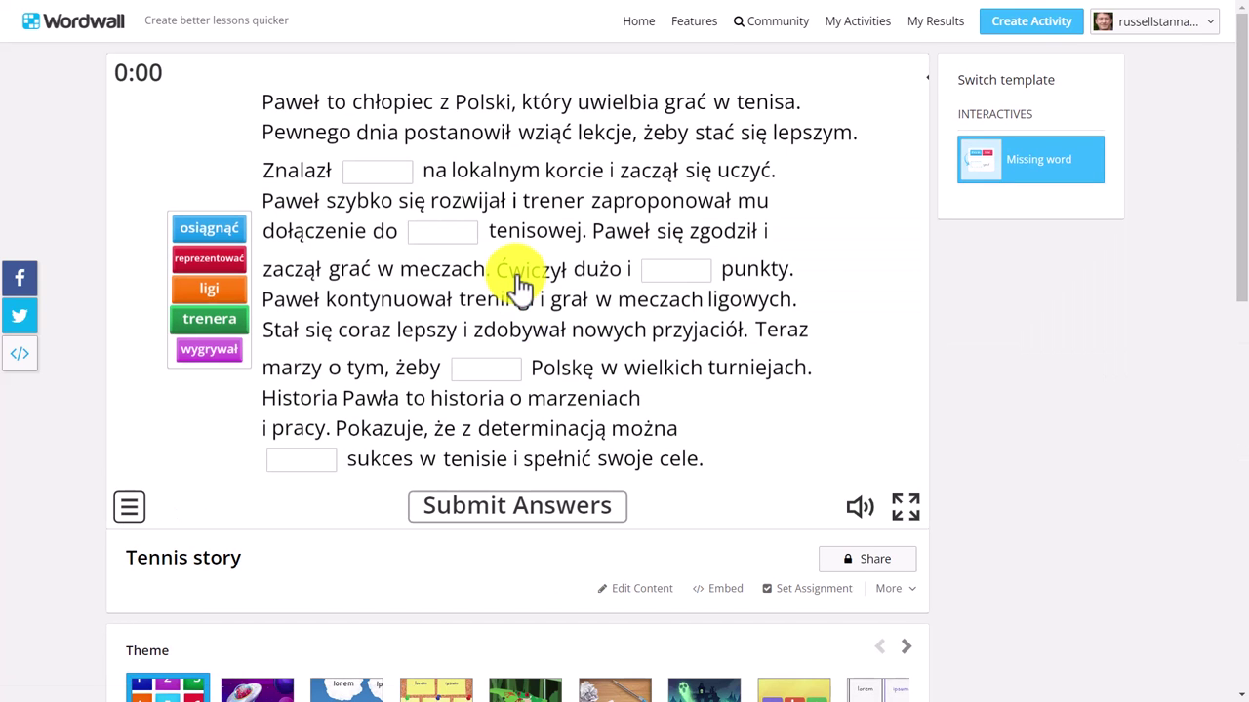
{"action": "left_click", "coordinate": [905, 507]}
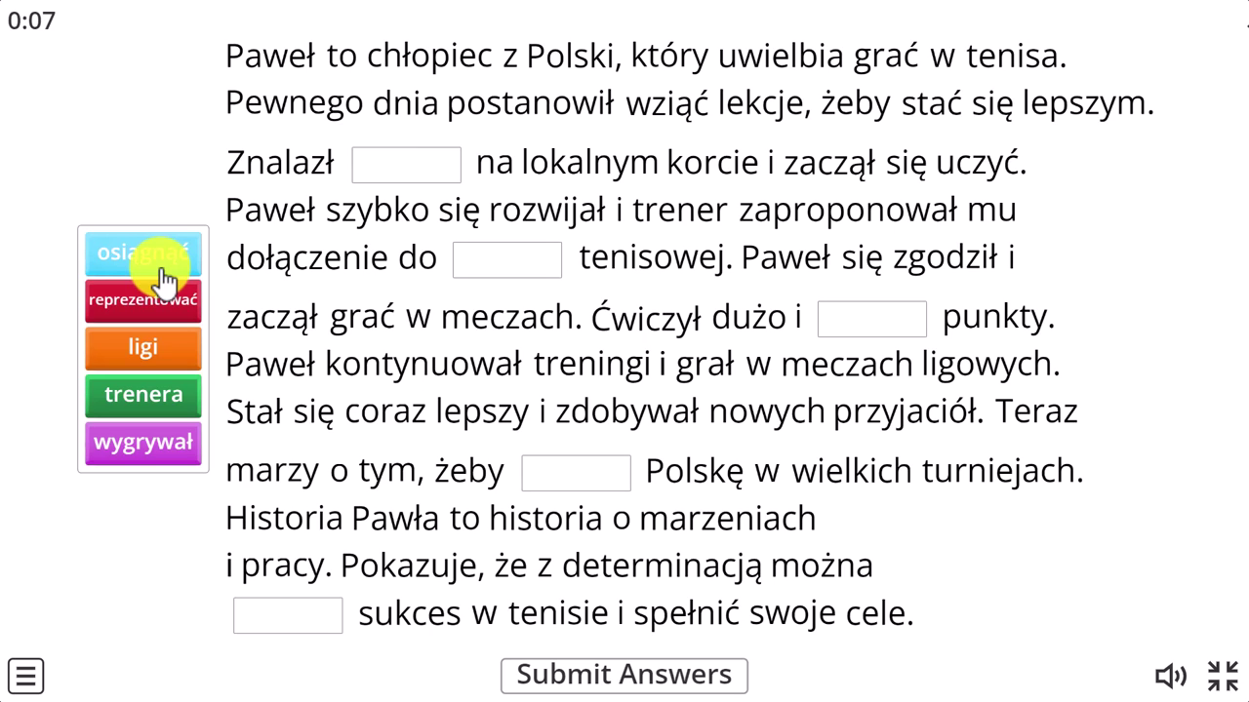
{"action": "left_click_drag", "start_coordinate": [147, 264], "coordinate": [279, 635]}
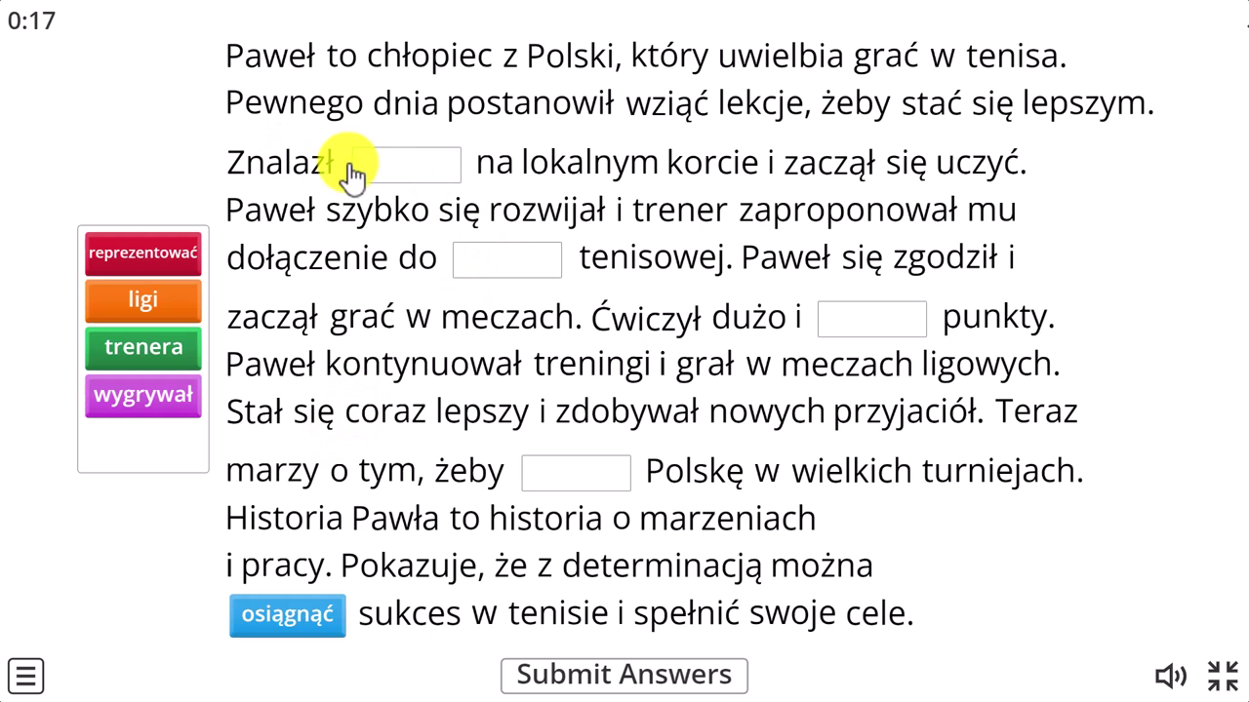
{"action": "left_click_drag", "start_coordinate": [145, 354], "coordinate": [400, 175]}
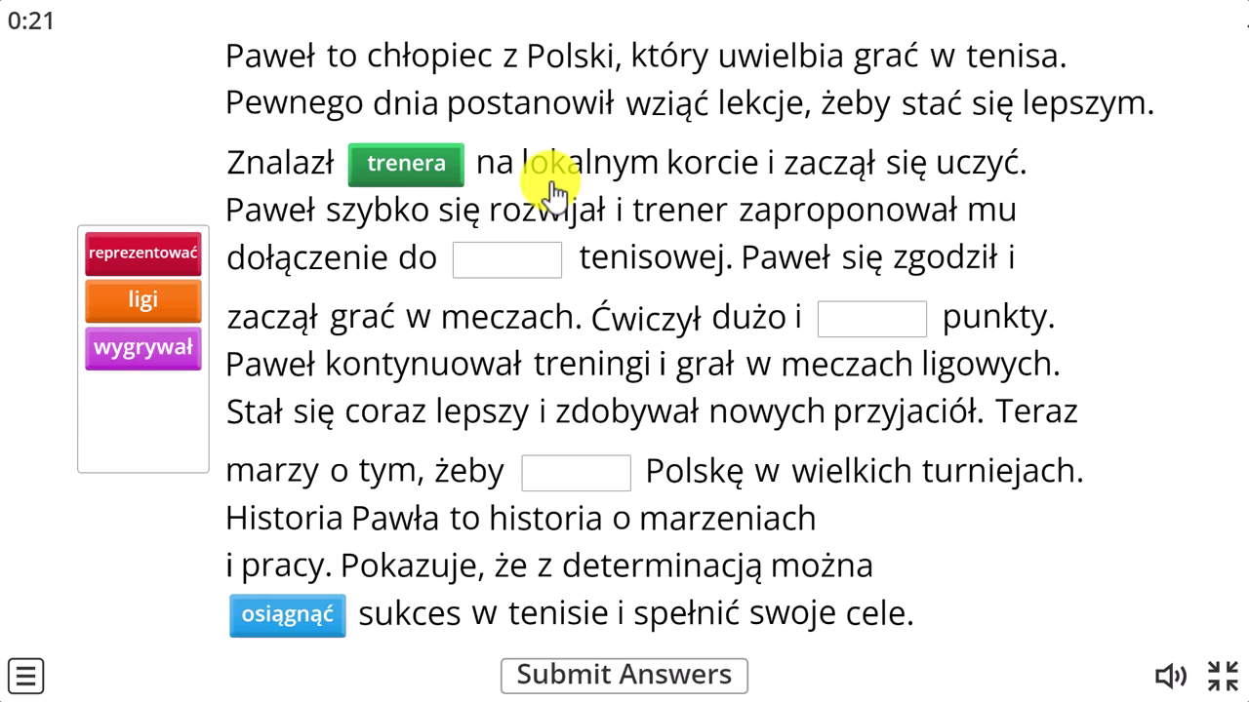
{"action": "left_click_drag", "start_coordinate": [149, 302], "coordinate": [532, 281]}
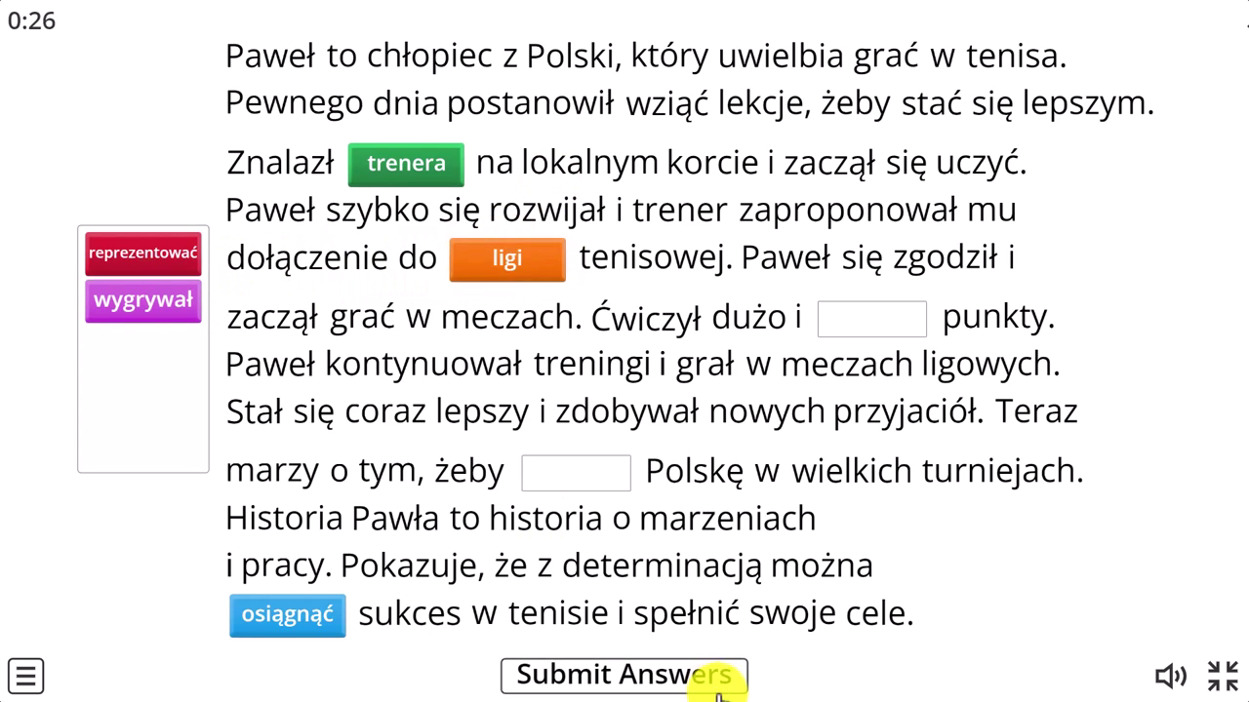
{"action": "left_click", "coordinate": [657, 677]}
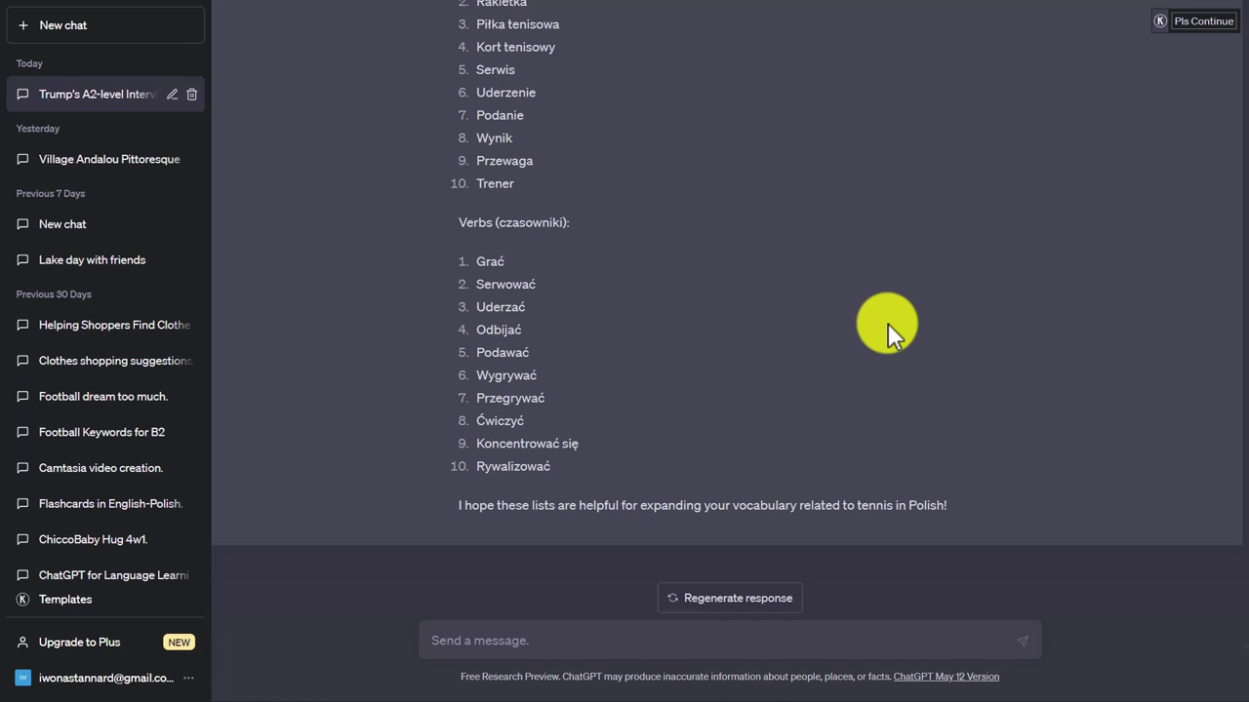
In ChatGPT, copy the ten Polish tennis nouns, Tenis to Trener, from the list without translations
{"action": "scroll", "coordinate": [885, 323], "scroll_direction": "up", "scroll_amount": 3}
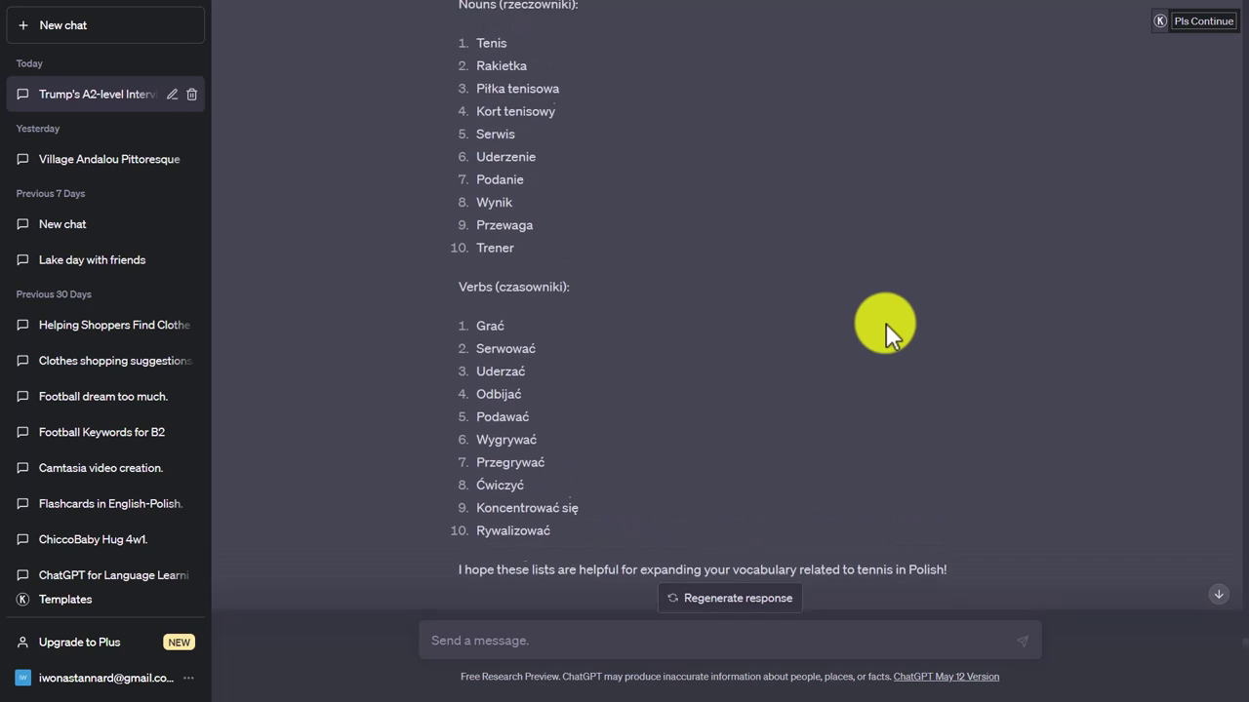
{"action": "scroll", "coordinate": [886, 323], "scroll_direction": "up", "scroll_amount": 1}
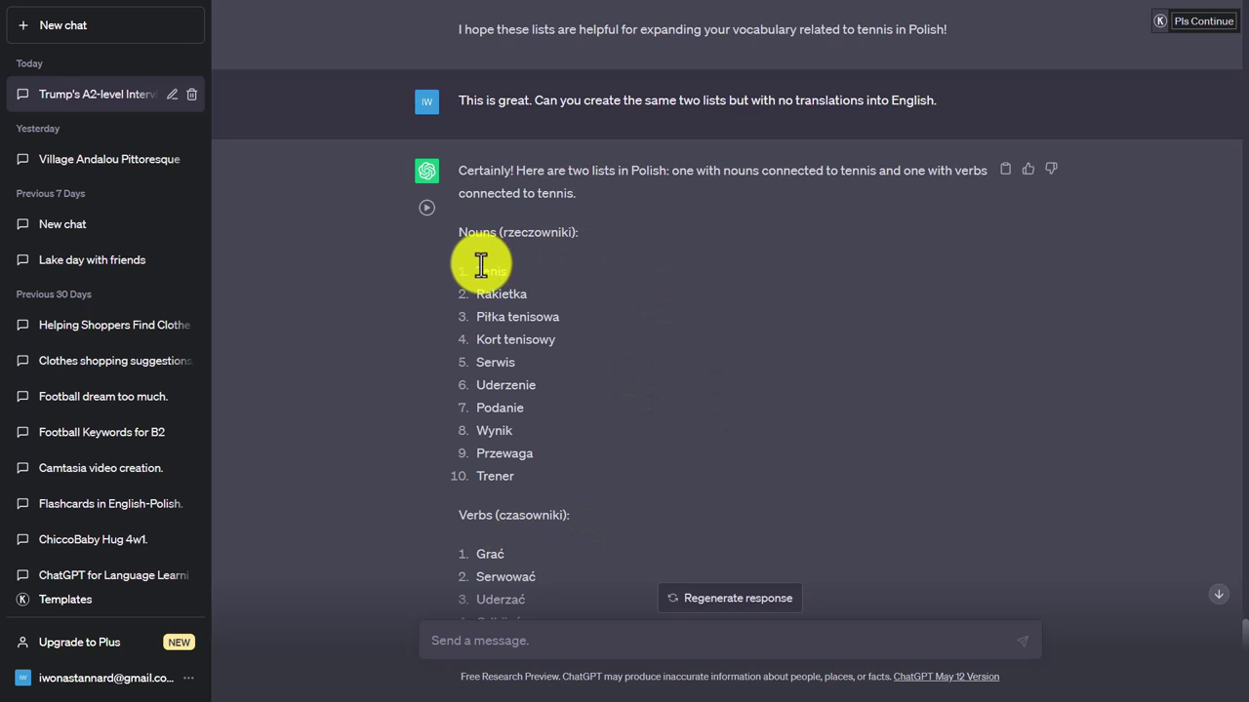
{"action": "left_click_drag", "start_coordinate": [478, 273], "coordinate": [569, 474]}
{"action": "right_click", "coordinate": [502, 354]}
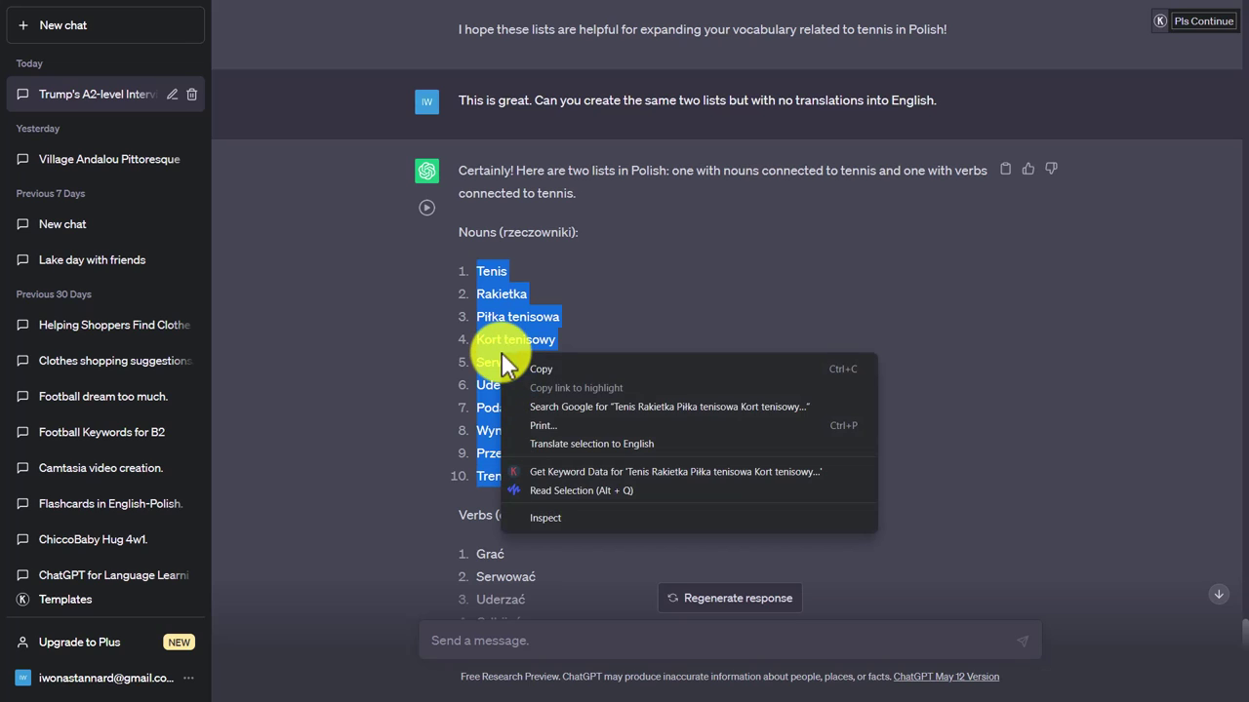
{"action": "left_click", "coordinate": [545, 369]}
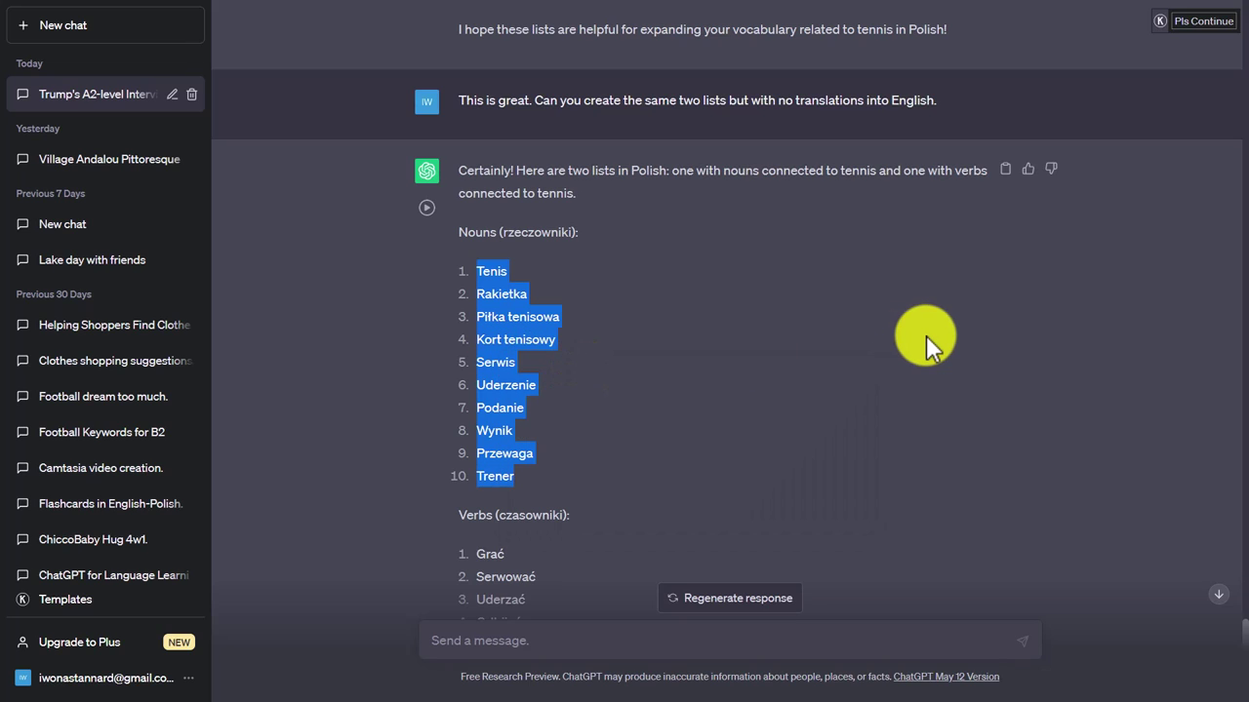
Switch to Wordwall, create a Group sort activity and paste the copied Polish nouns into the first group
{"action": "key", "text": "ctrl+Tab"}
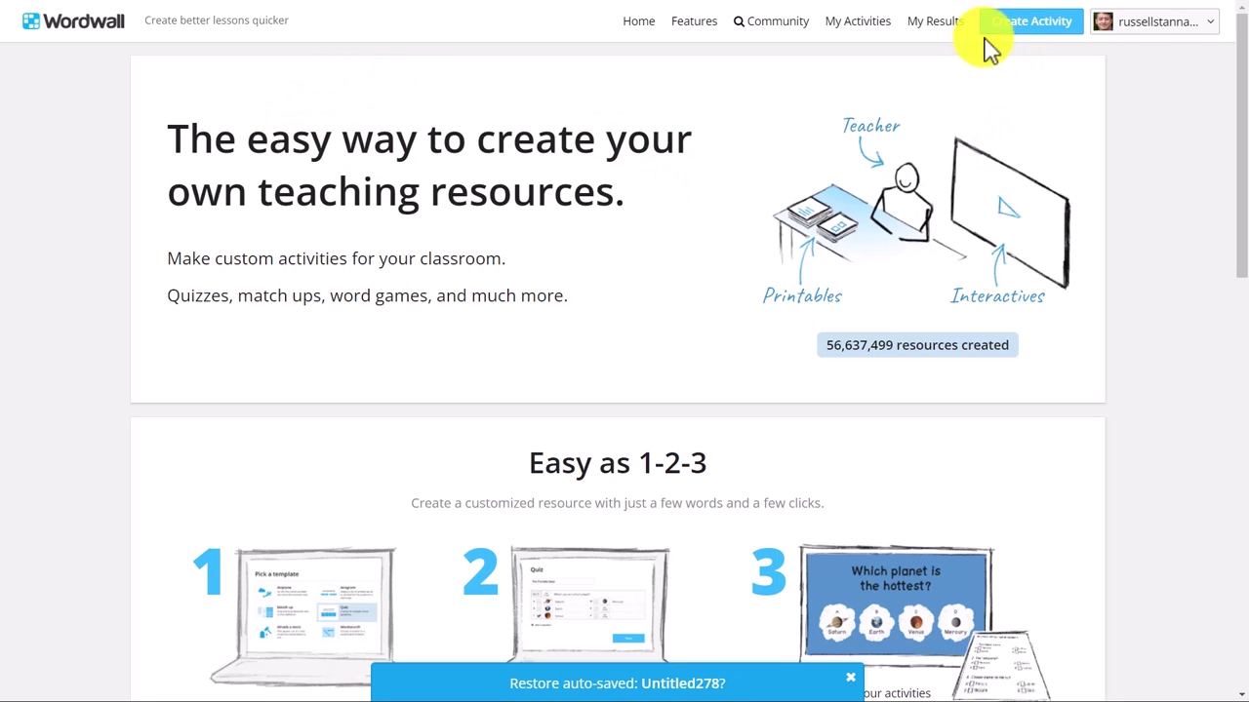
{"action": "left_click", "coordinate": [1029, 37]}
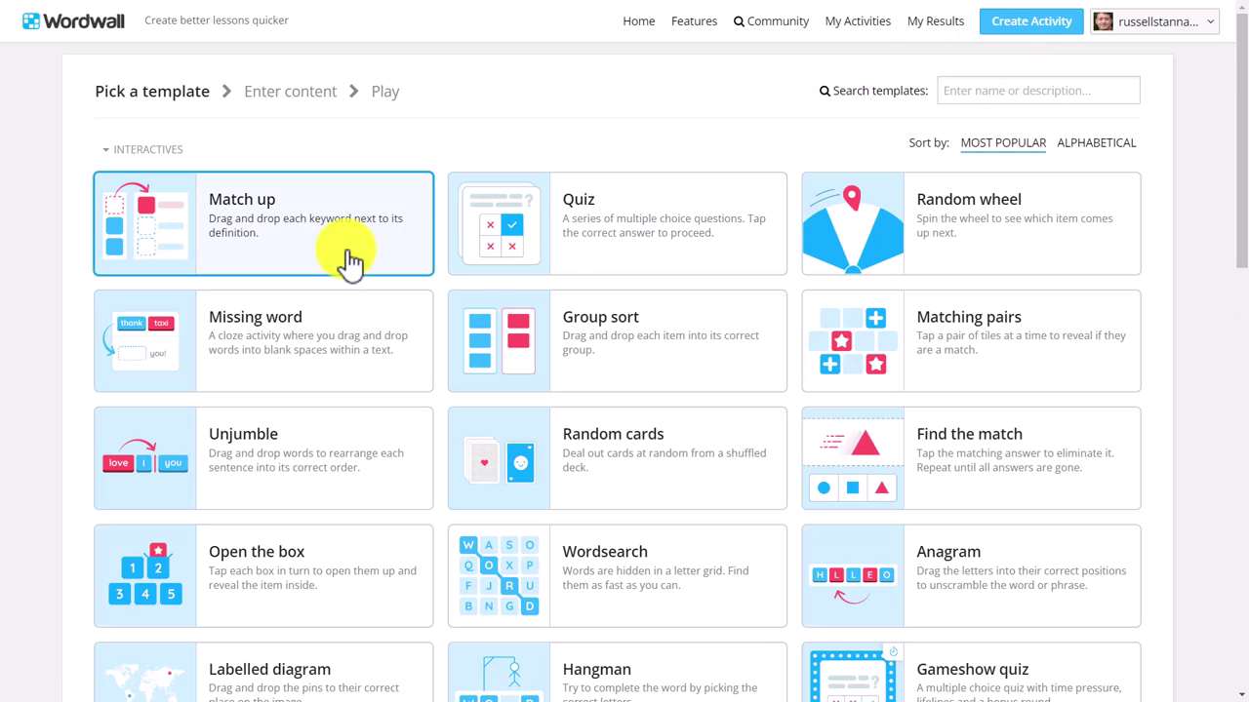
{"action": "left_click", "coordinate": [629, 341]}
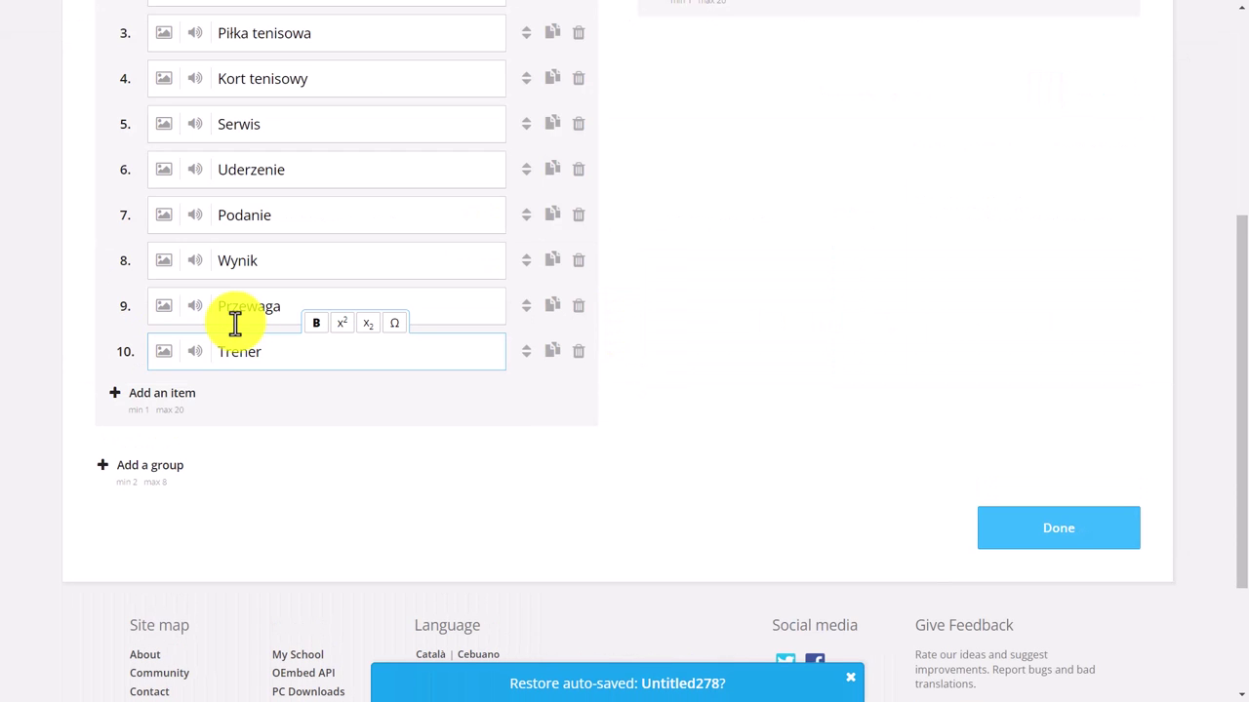
Rename the first group of the Group sort activity as Nouns
{"action": "left_click_drag", "start_coordinate": [1236, 285], "coordinate": [1214, 102]}
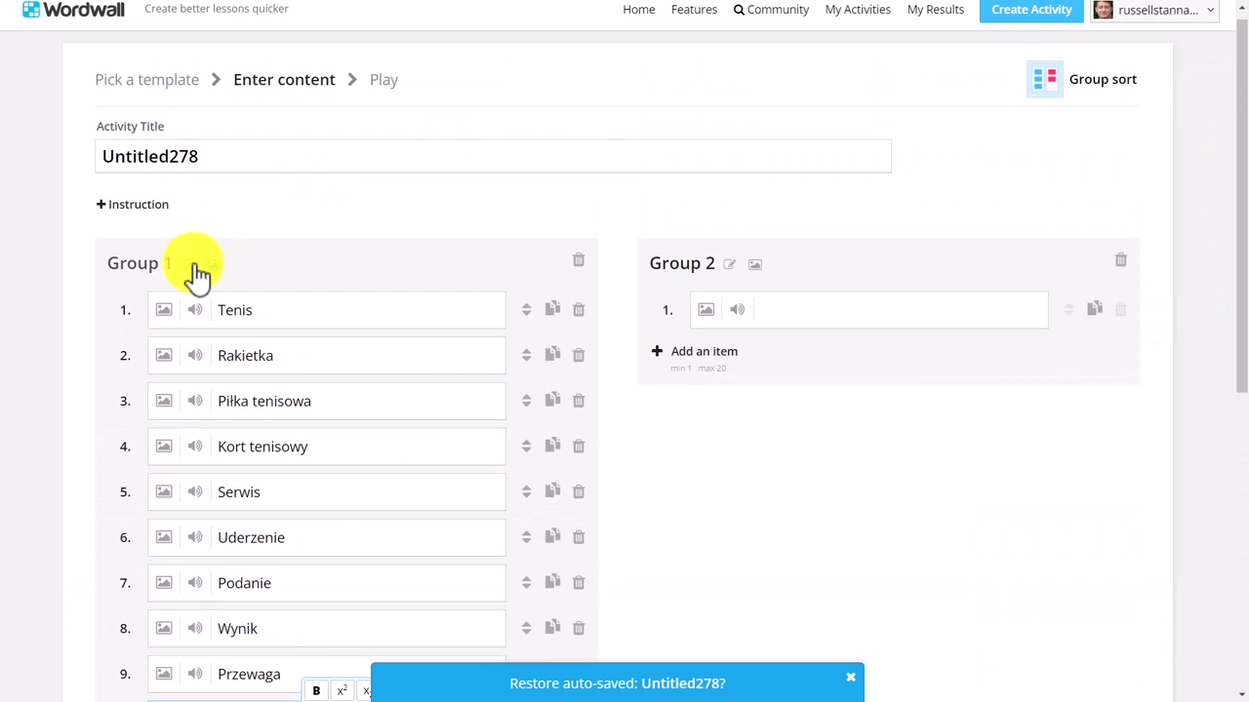
{"action": "left_click", "coordinate": [189, 264]}
{"action": "key", "text": "BackSpace"}
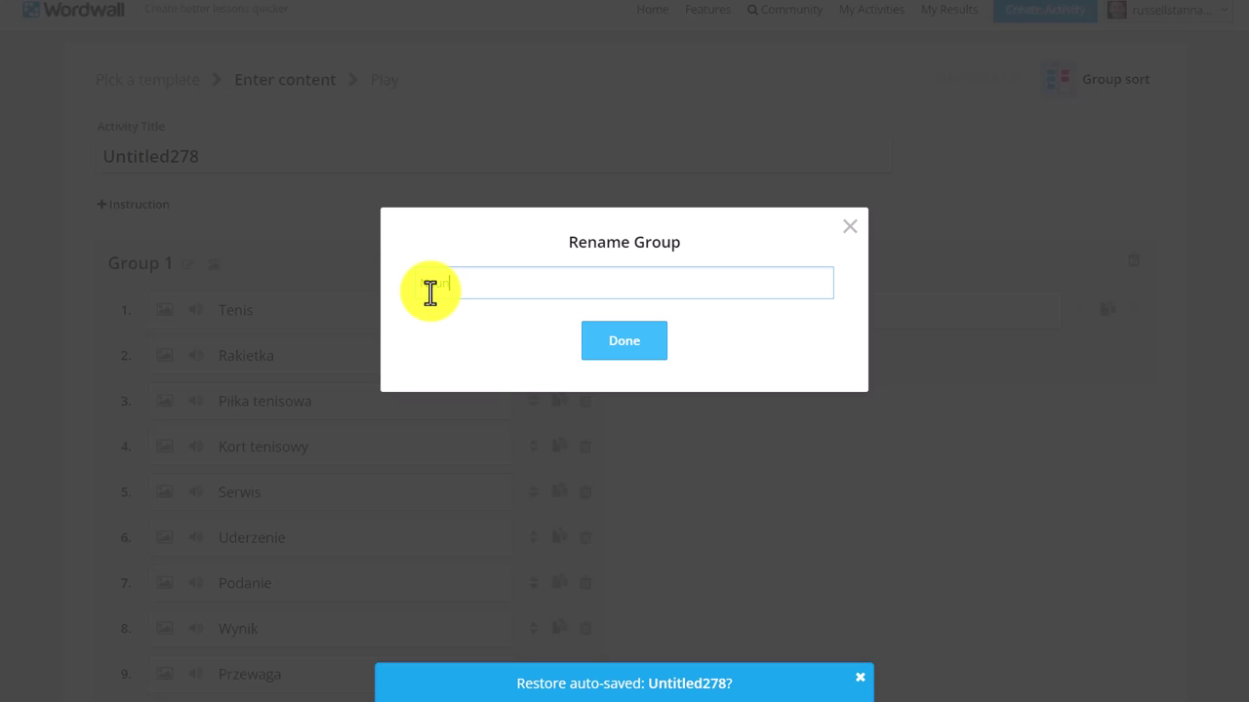
{"action": "left_click", "coordinate": [622, 343]}
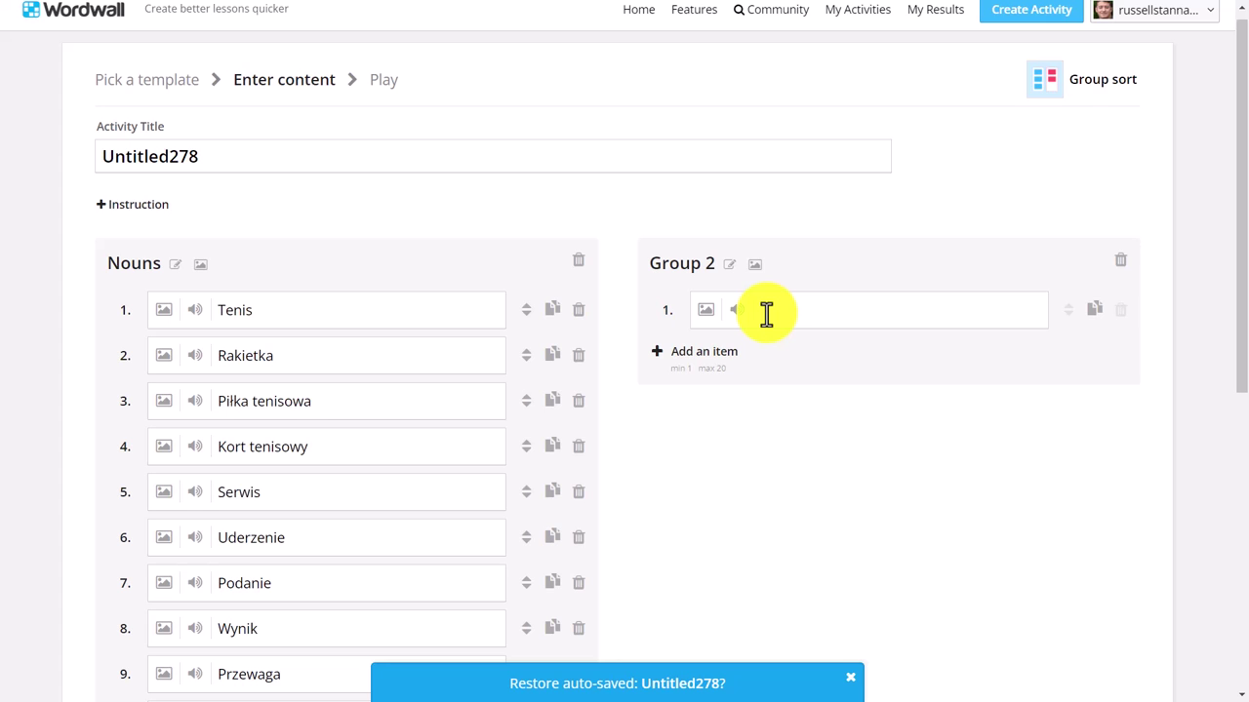
Switch to ChatGPT and copy the ten Polish tennis verbs, Grać to Rywalizować
{"action": "key", "text": "alt+Tab"}
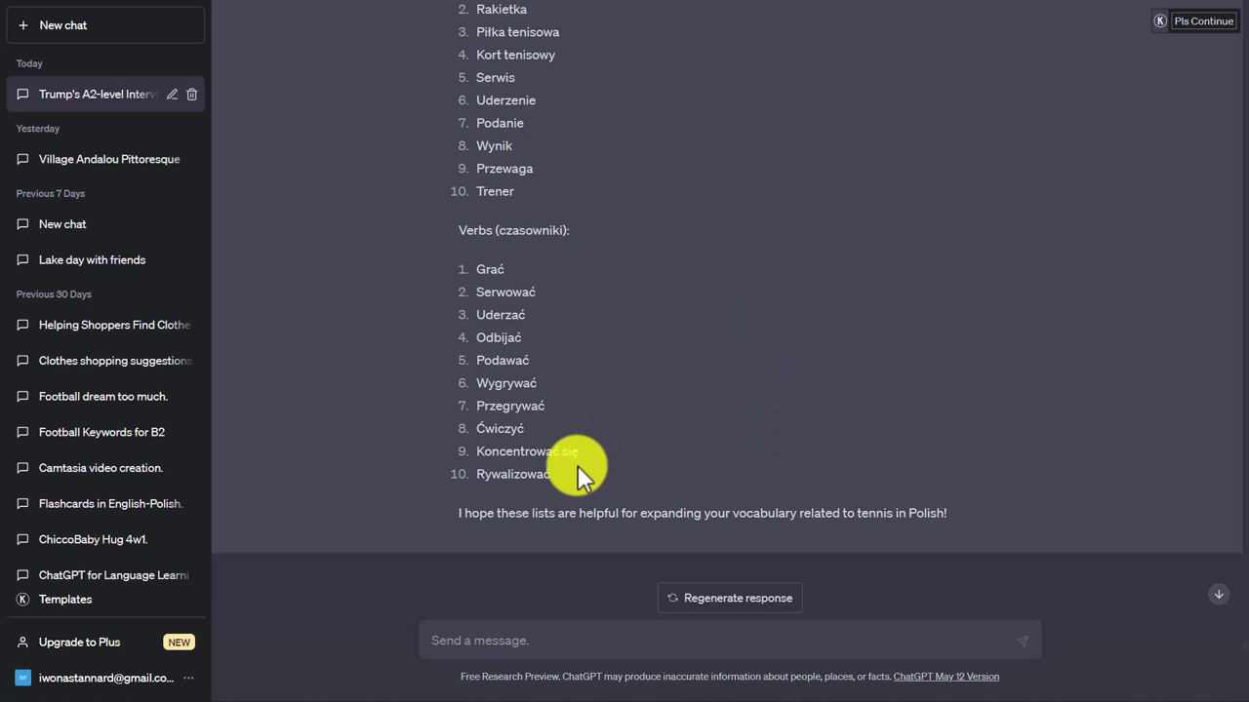
{"action": "left_click_drag", "start_coordinate": [553, 475], "coordinate": [477, 275]}
{"action": "right_click", "coordinate": [493, 291]}
{"action": "left_click", "coordinate": [540, 314]}
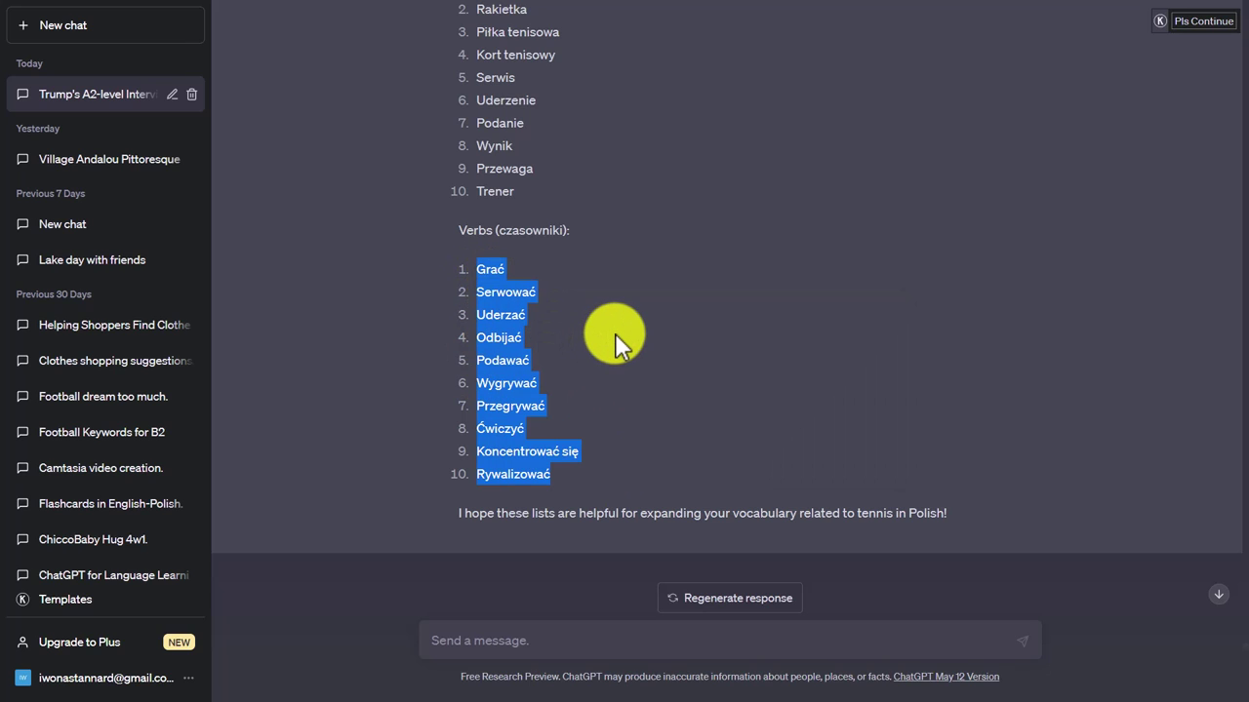
Return to Wordwall and paste the copied Polish verbs into the second group
{"action": "key", "text": "alt+Tab"}
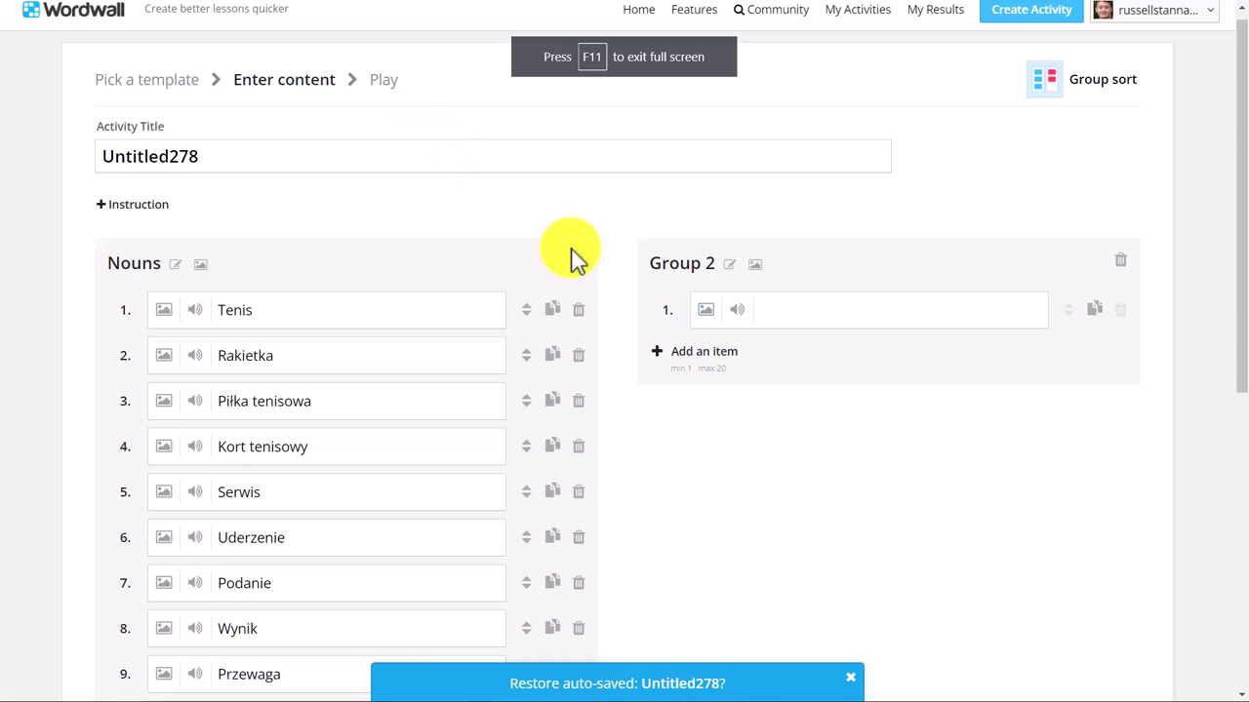
{"action": "left_click", "coordinate": [780, 310]}
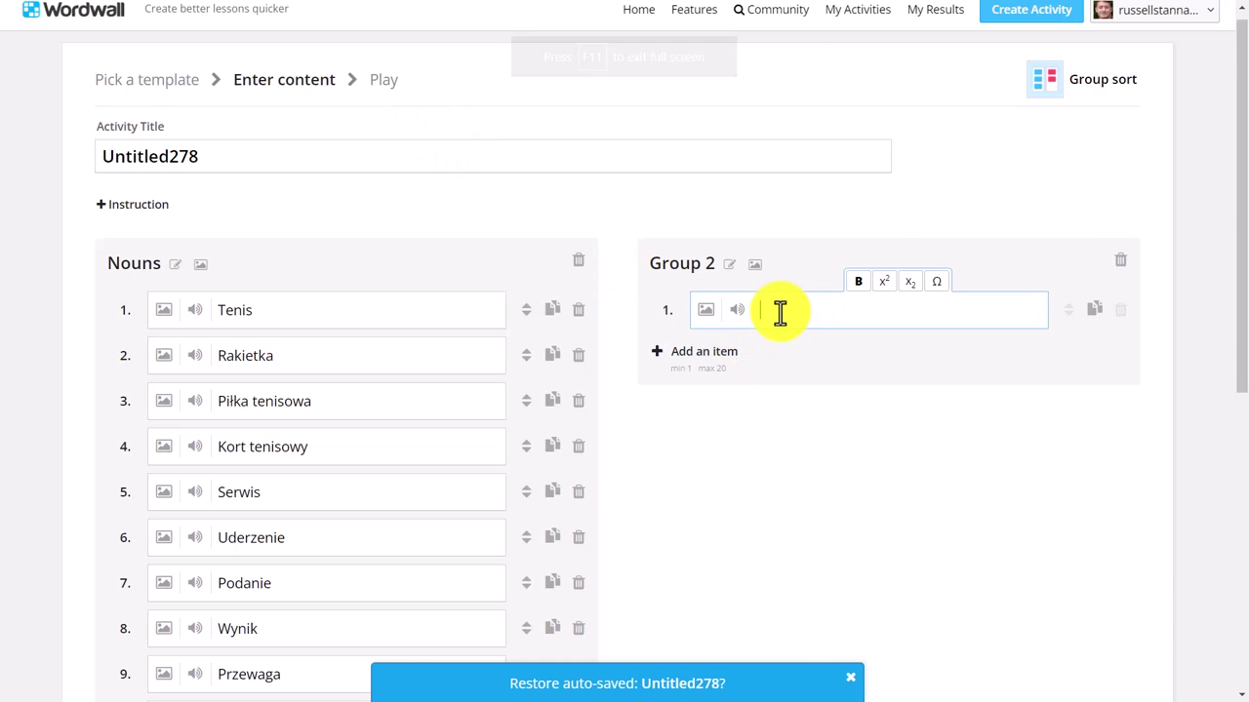
{"action": "key", "text": "ctrl+v"}
Rename the second group of the Group sort activity as Verbs
{"action": "left_click_drag", "start_coordinate": [1232, 271], "coordinate": [1146, 137]}
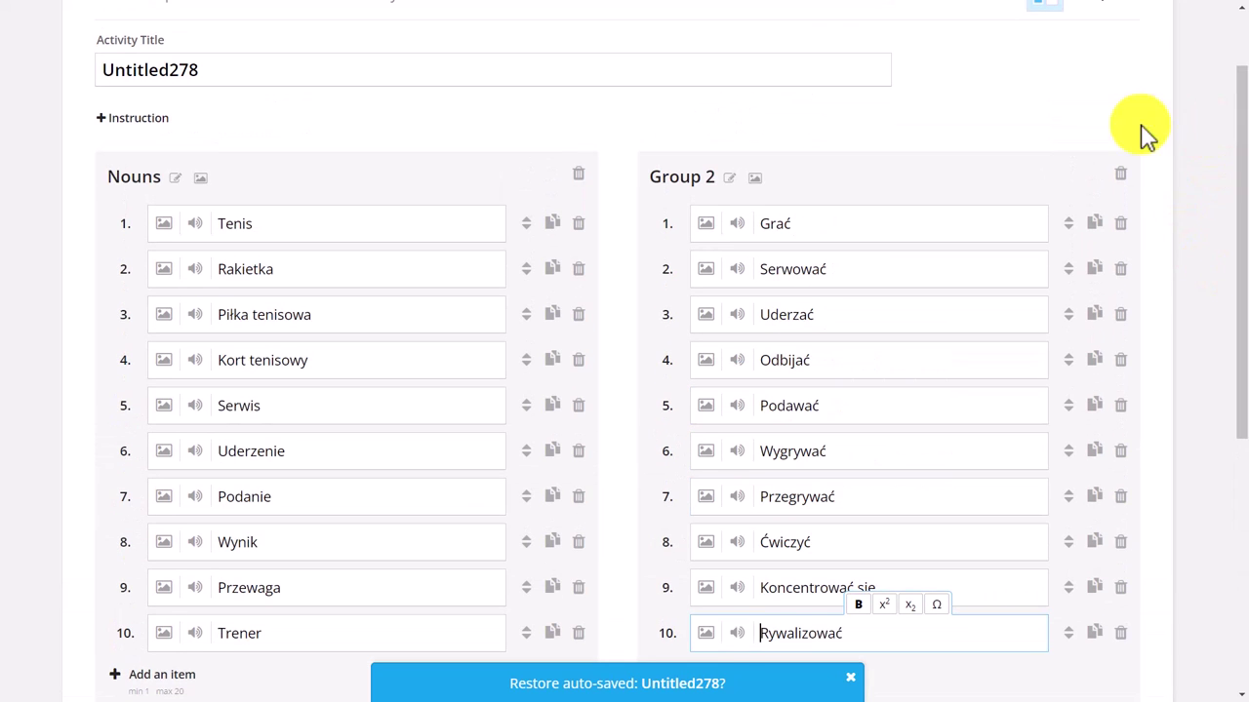
{"action": "left_click", "coordinate": [730, 178]}
{"action": "type", "text": "Verb"}
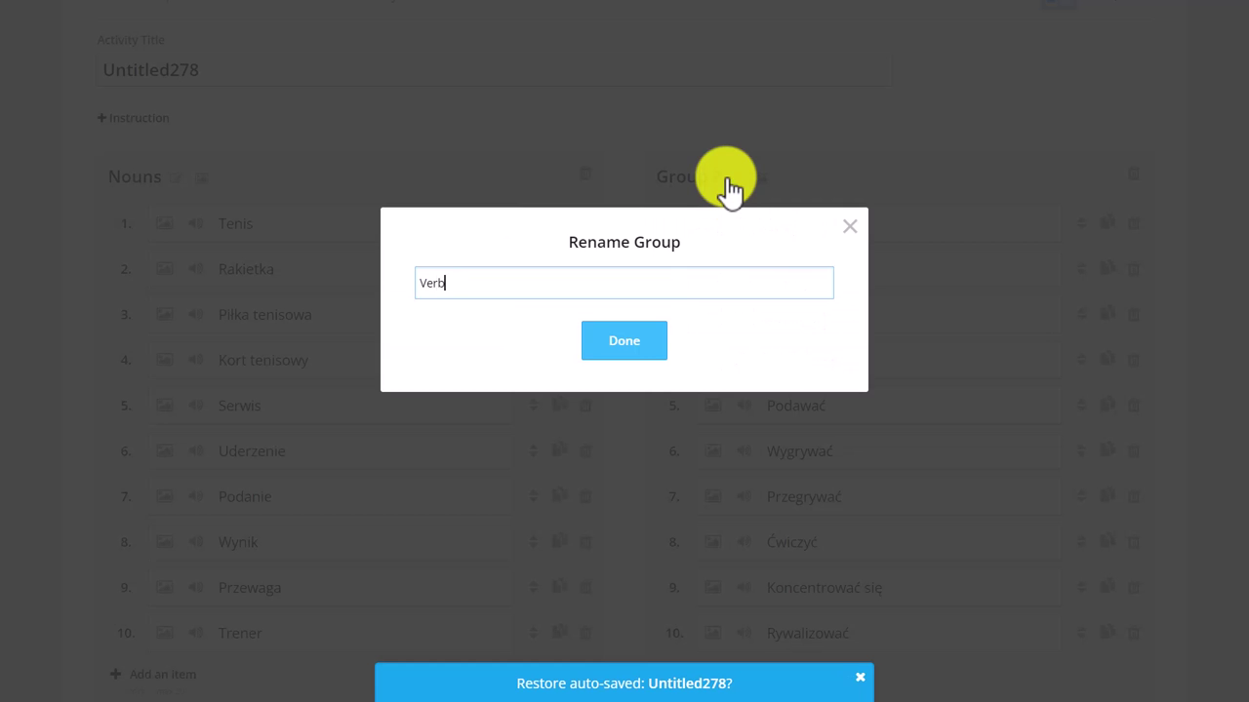
{"action": "type", "text": "s"}
{"action": "left_click", "coordinate": [658, 344]}
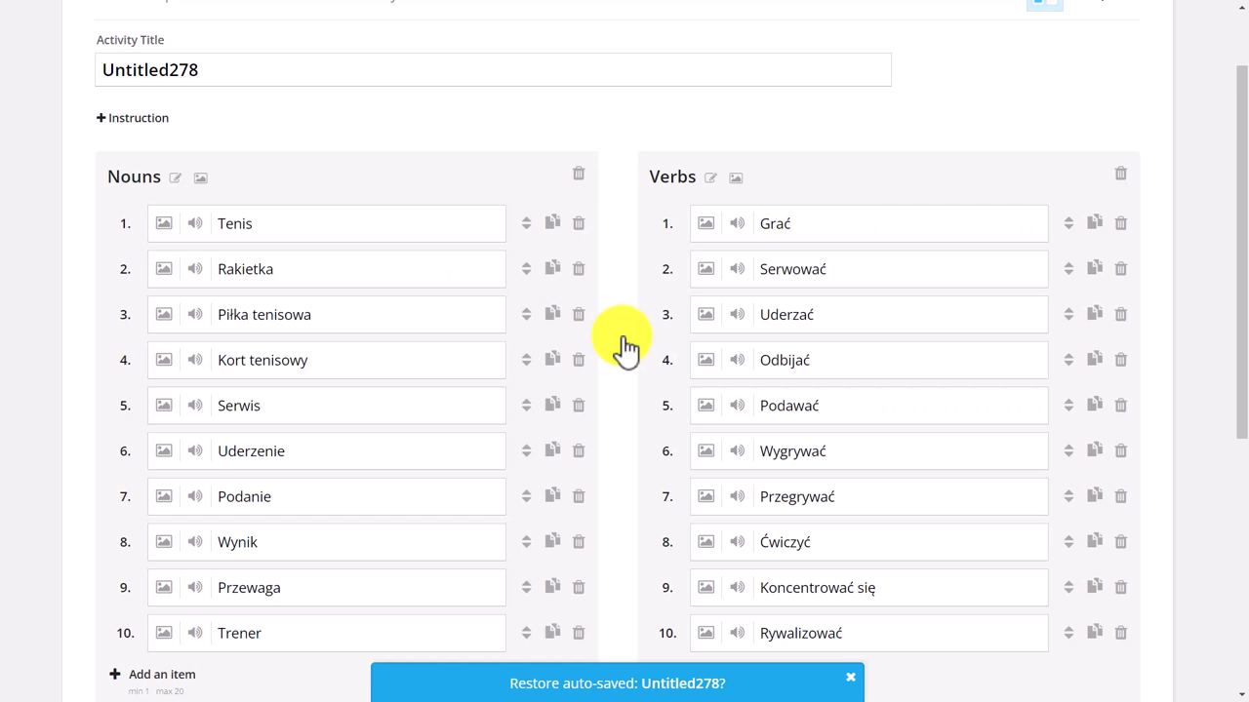
Finish the Group sort activity Untitled278 and start playing it
{"action": "left_click_drag", "start_coordinate": [1239, 348], "coordinate": [1239, 412]}
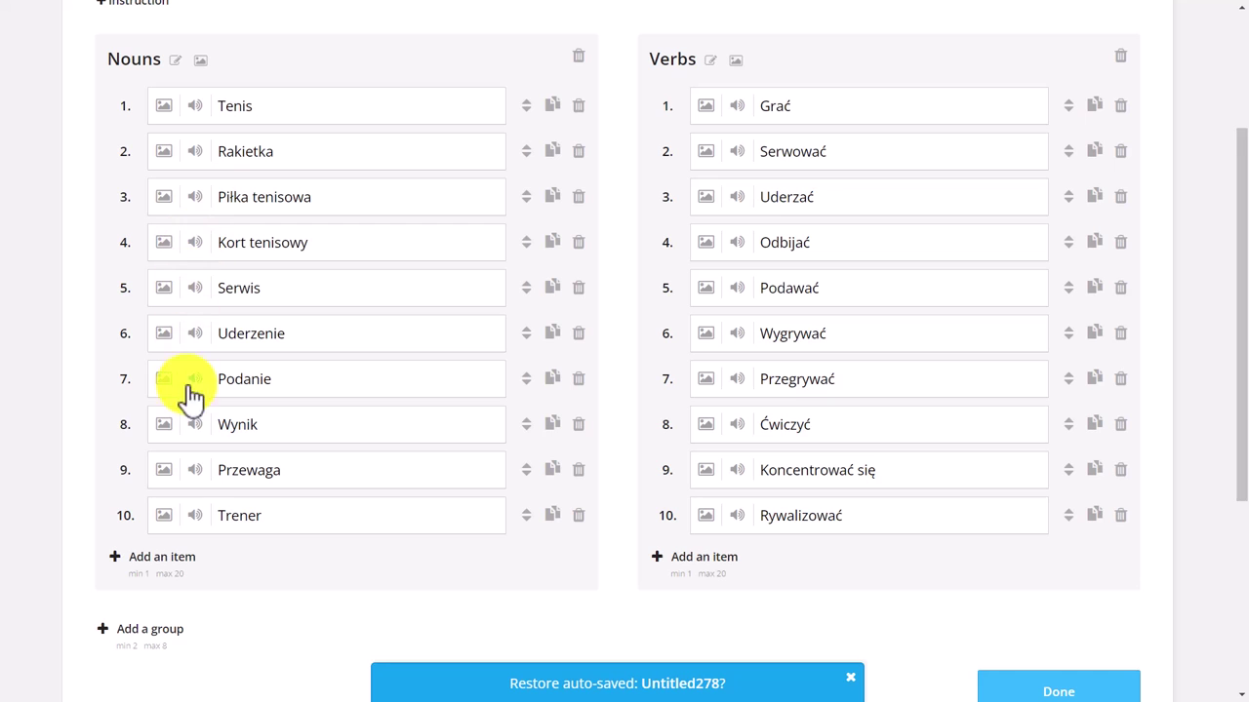
{"action": "left_click", "coordinate": [1055, 690]}
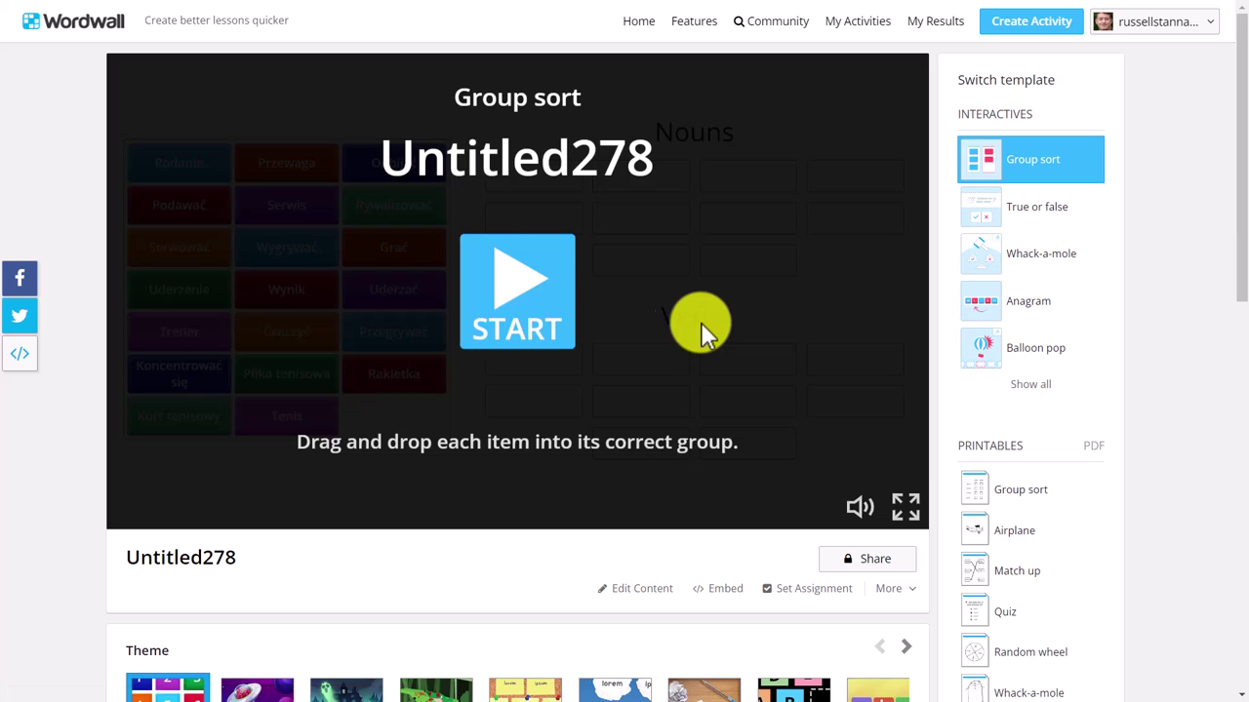
{"action": "left_click", "coordinate": [501, 283]}
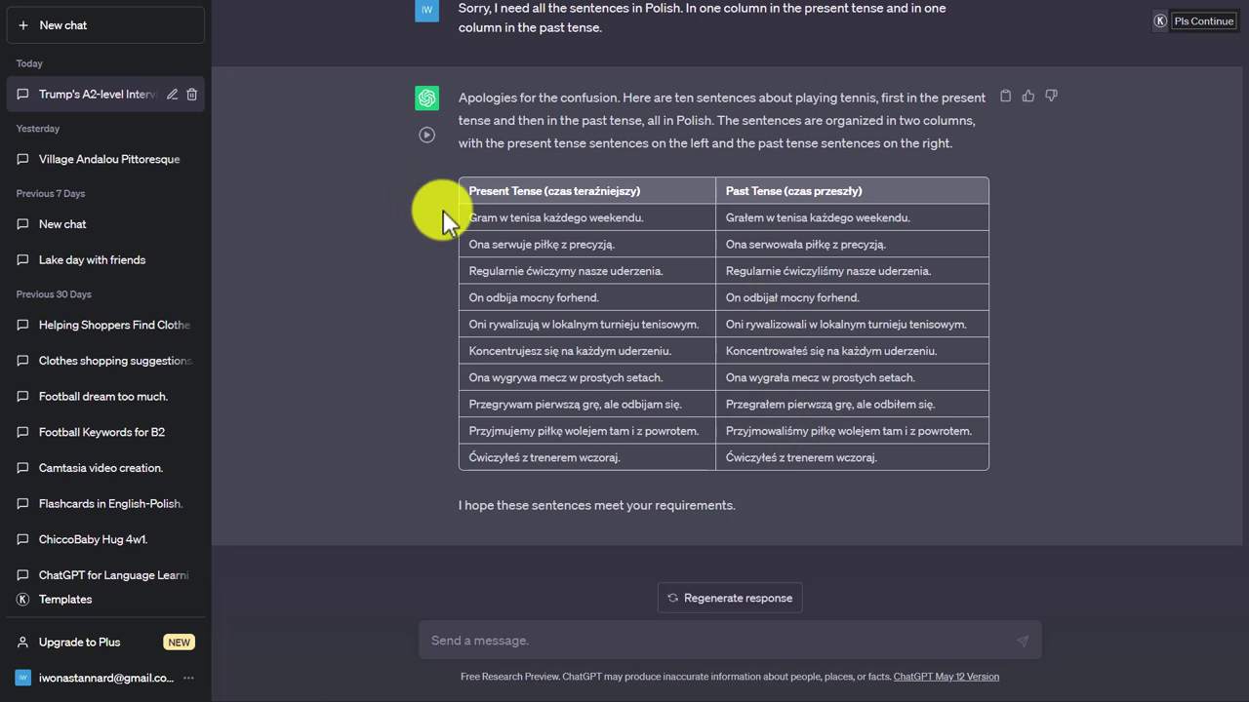
Switch to ChatGPT and copy all ten Polish present-tense and past-tense sentence pairs from the table, without the header row
{"action": "left_click_drag", "start_coordinate": [468, 217], "coordinate": [882, 460]}
{"action": "right_click", "coordinate": [780, 264]}
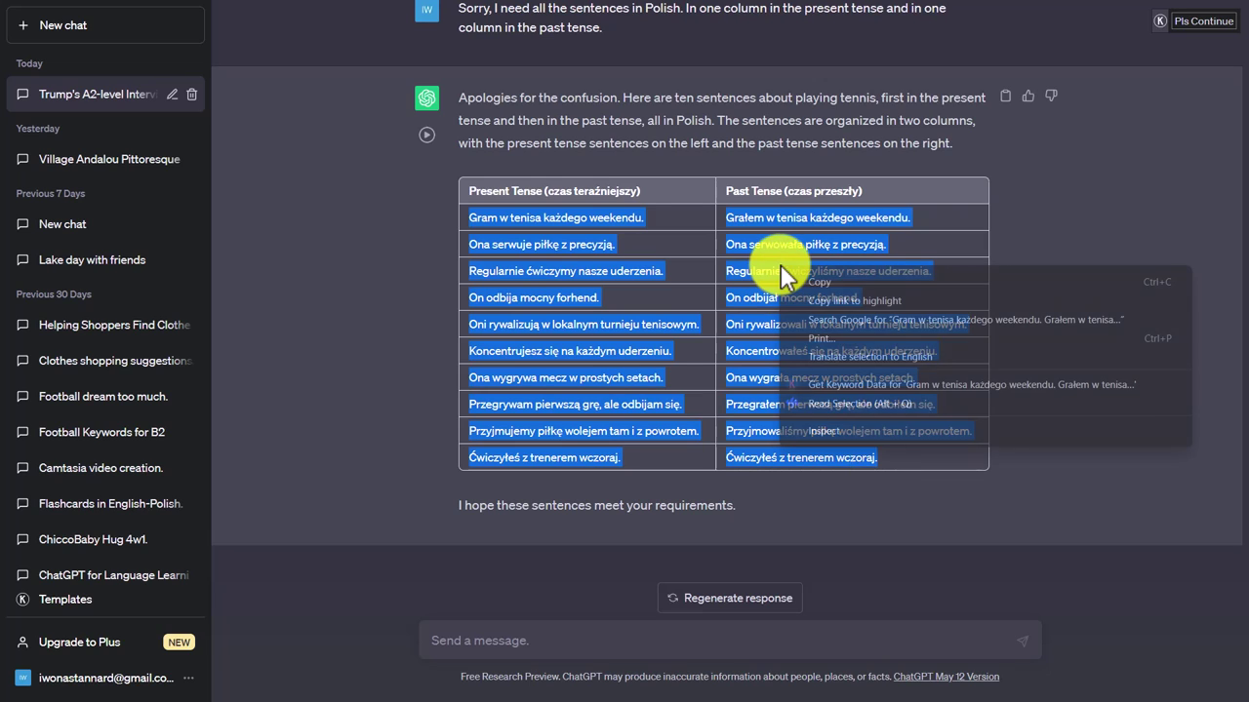
{"action": "left_click", "coordinate": [824, 283]}
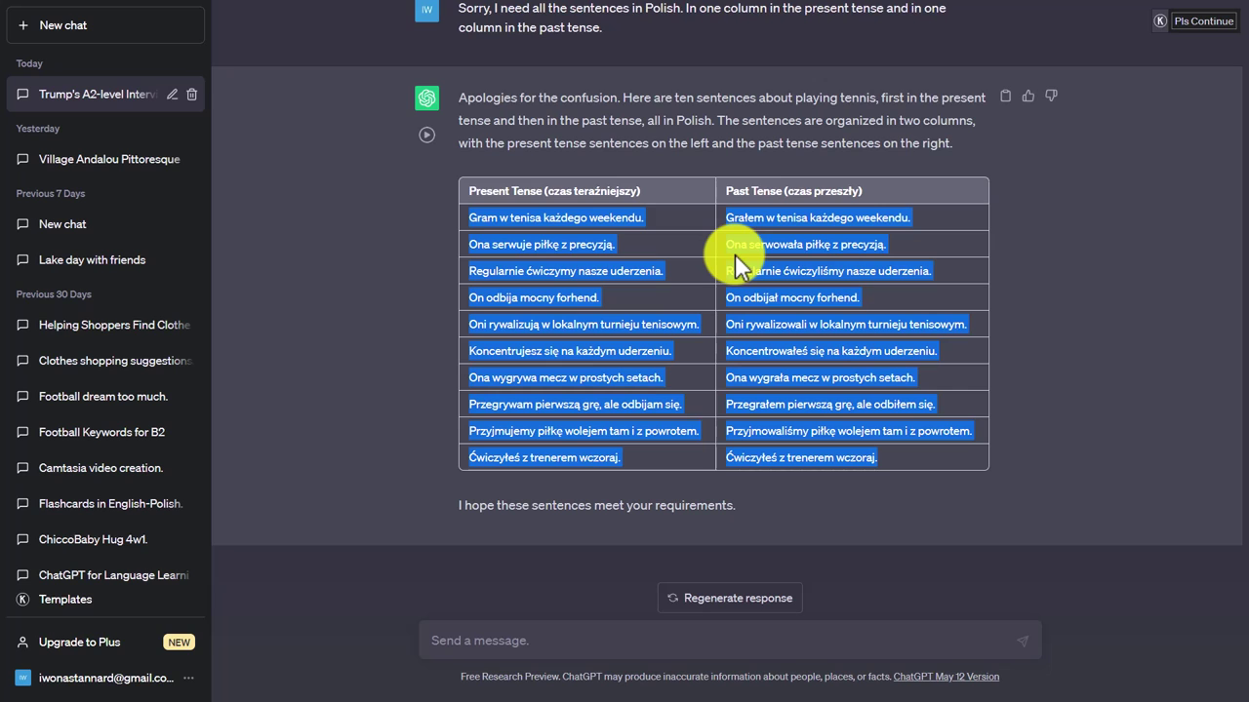
Switch to Quizlet and start a new study set titled "Present and past"
{"action": "key", "text": "ctrl+Tab"}
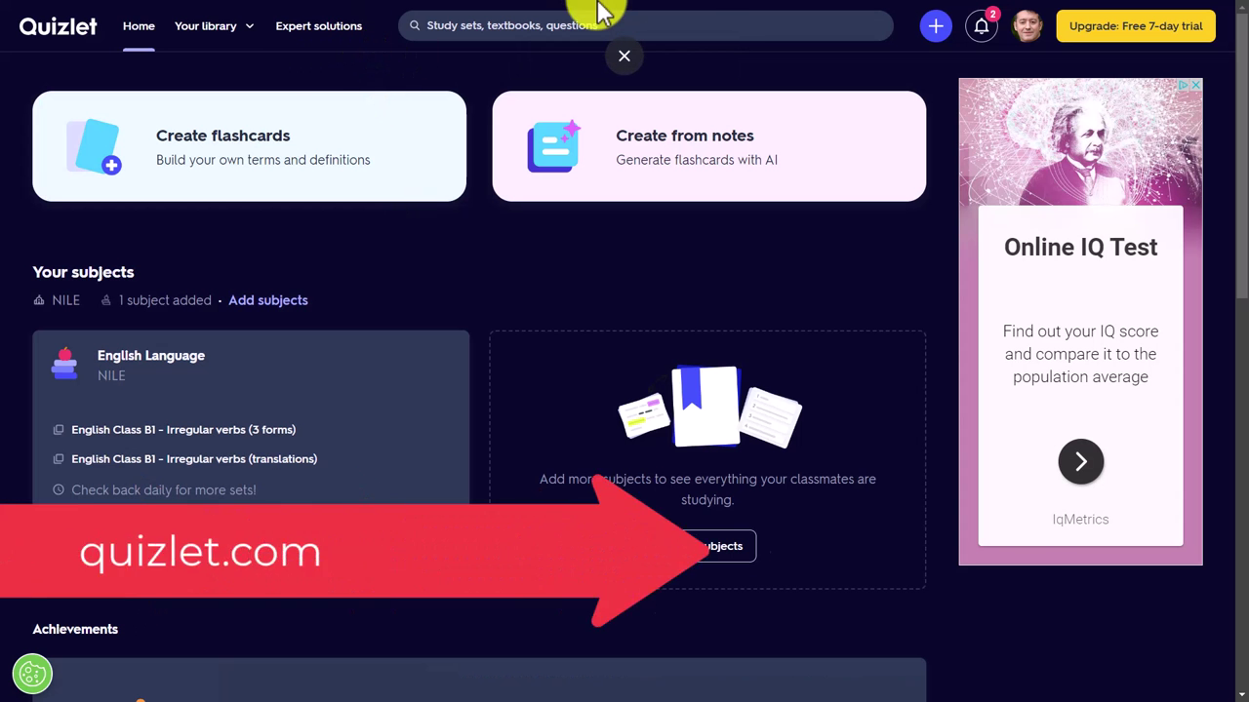
{"action": "left_click", "coordinate": [934, 27]}
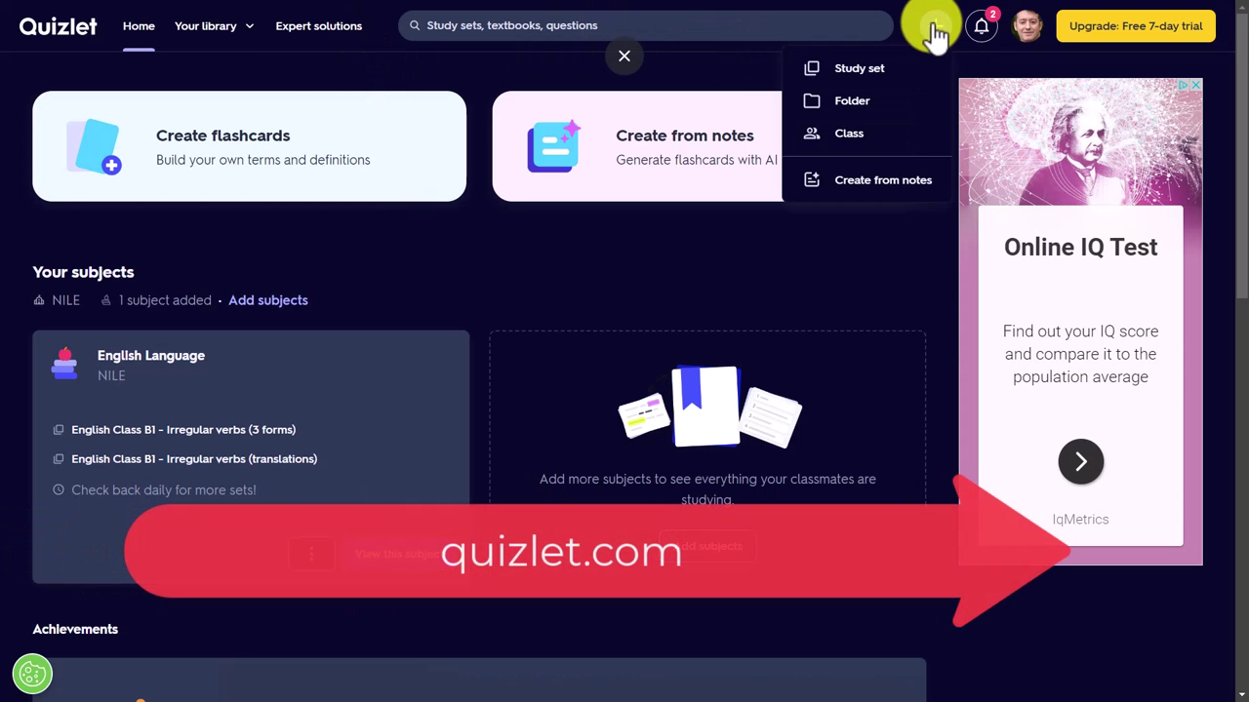
{"action": "left_click", "coordinate": [865, 74]}
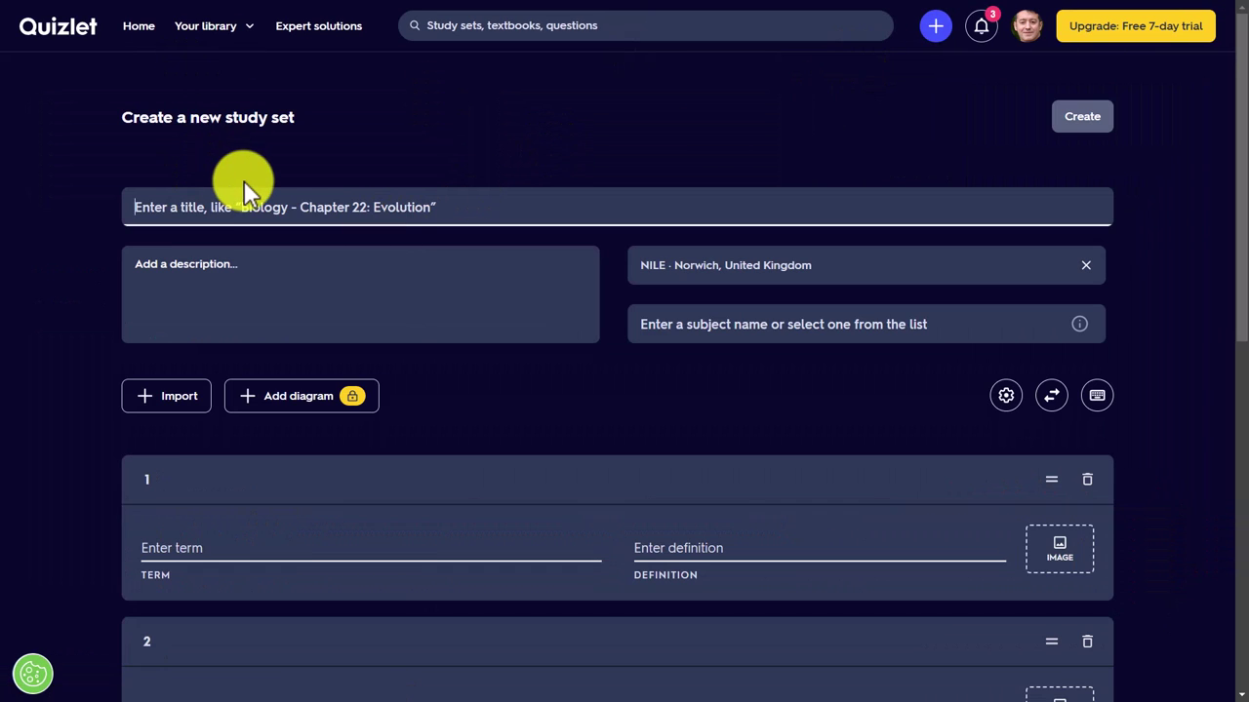
{"action": "left_click", "coordinate": [248, 209]}
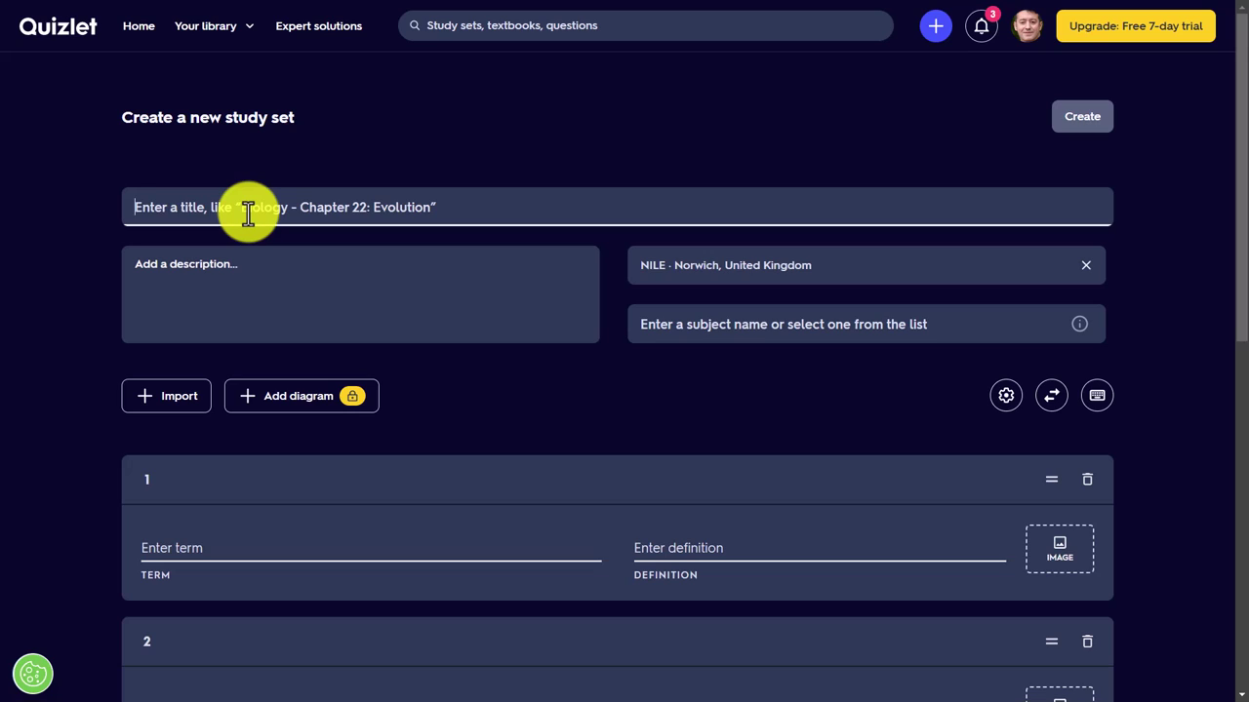
{"action": "type", "text": "Pre"}
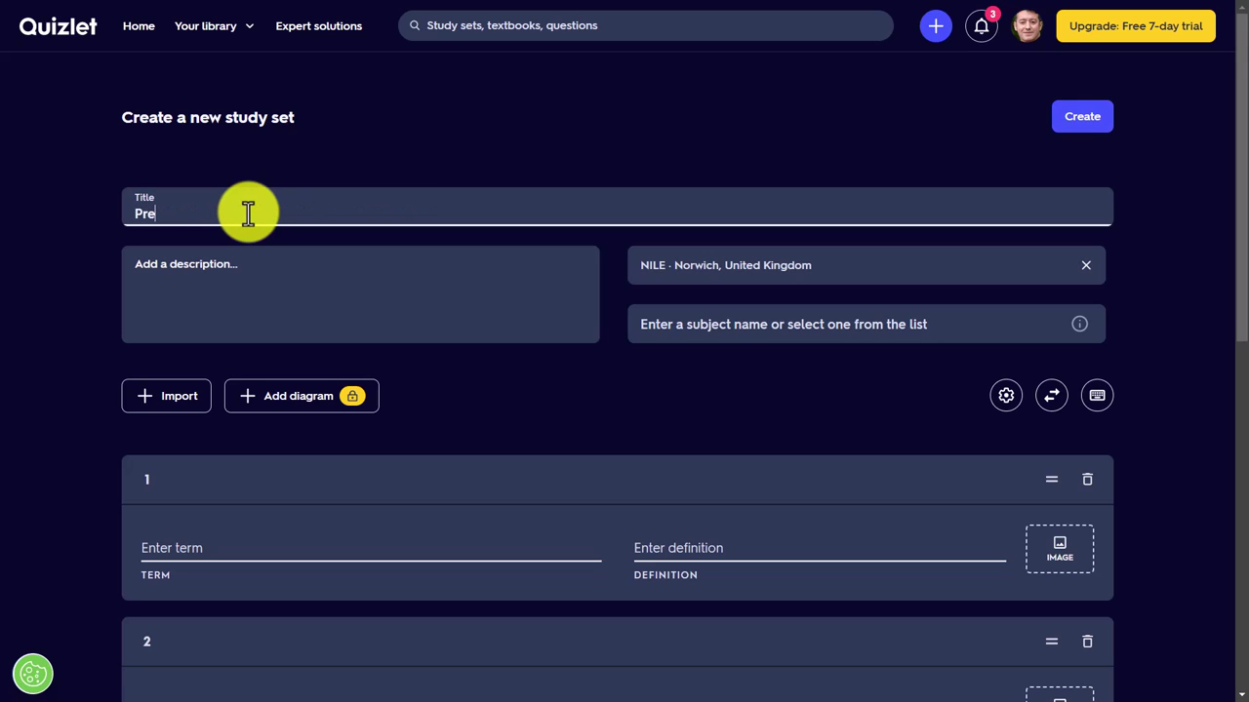
{"action": "type", "text": "sent and past"}
Import the copied sentence pairs into the study set, separating terms by tab and cards by new line
{"action": "left_click", "coordinate": [168, 400]}
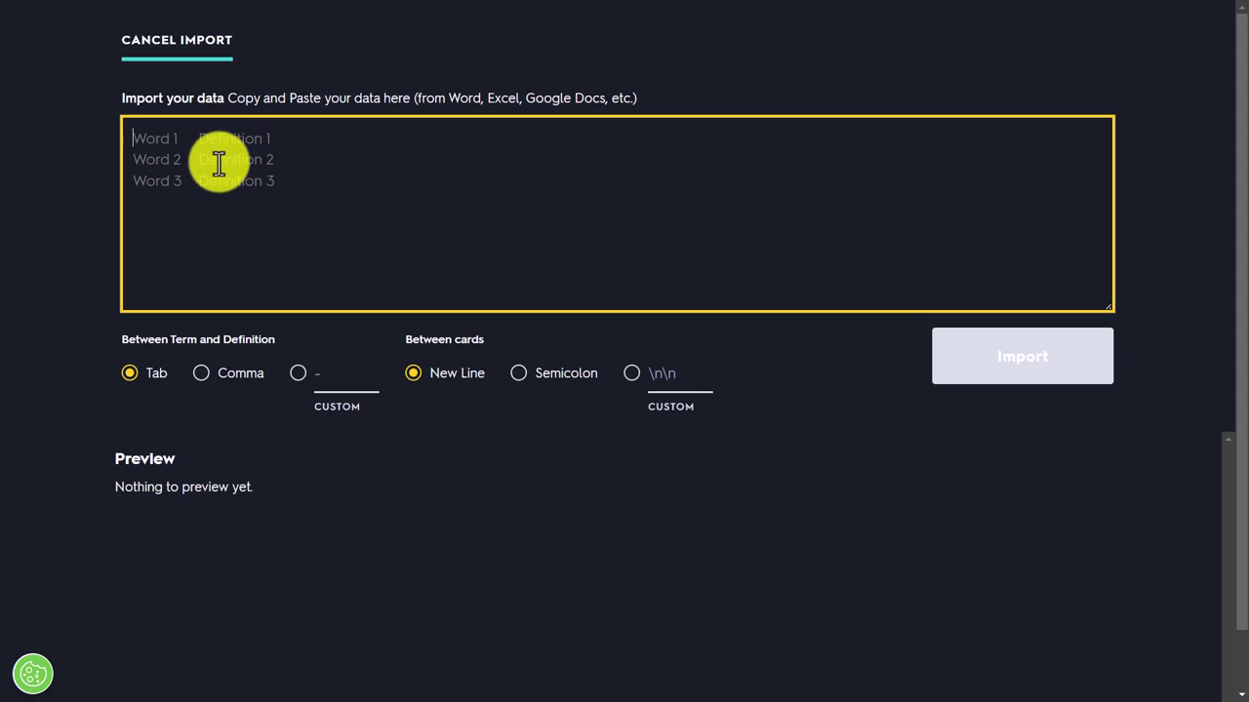
{"action": "key", "text": "ctrl+v"}
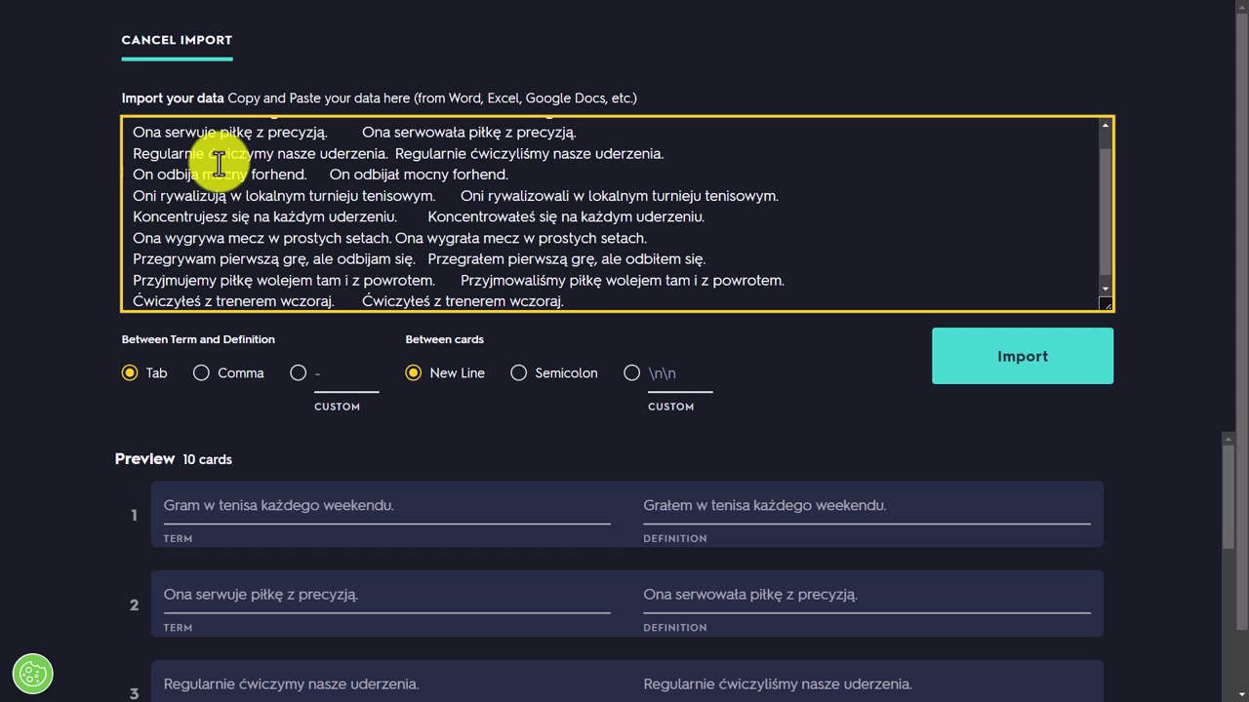
{"action": "left_click", "coordinate": [989, 370]}
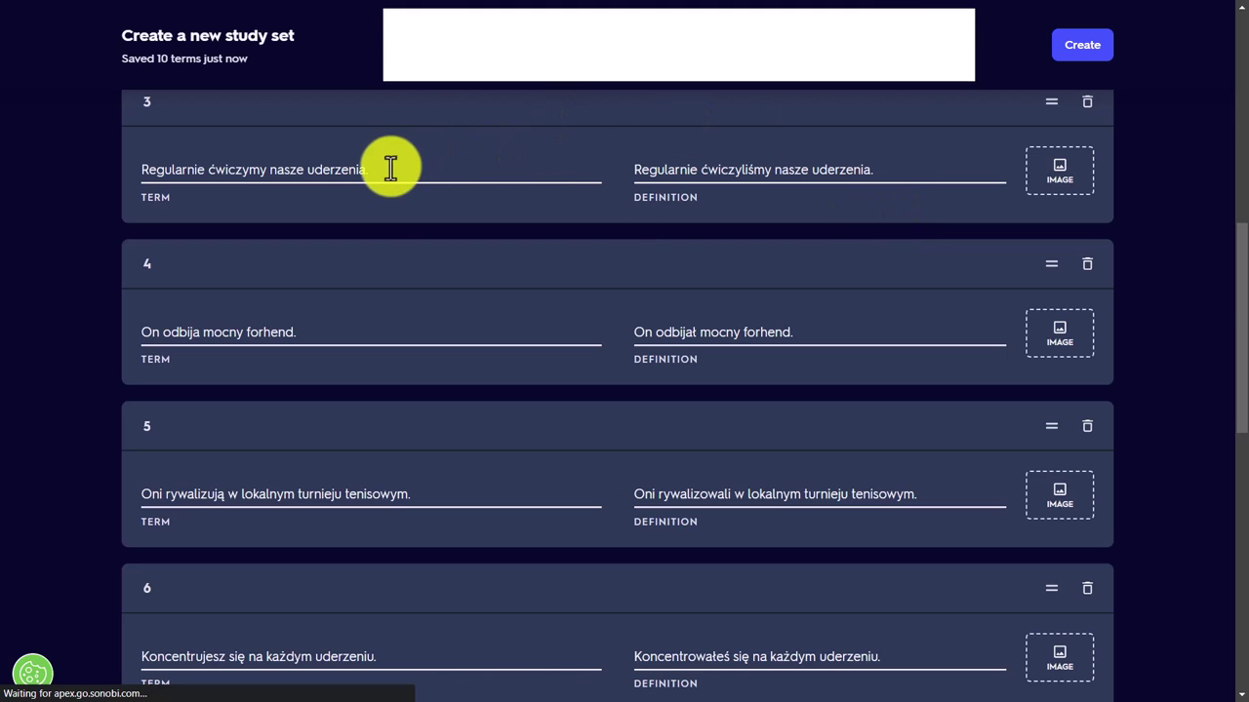
Check the first imported card, create the study set and dismiss the offer to share it
{"action": "scroll", "coordinate": [1229, 362], "scroll_direction": "up", "scroll_amount": 3}
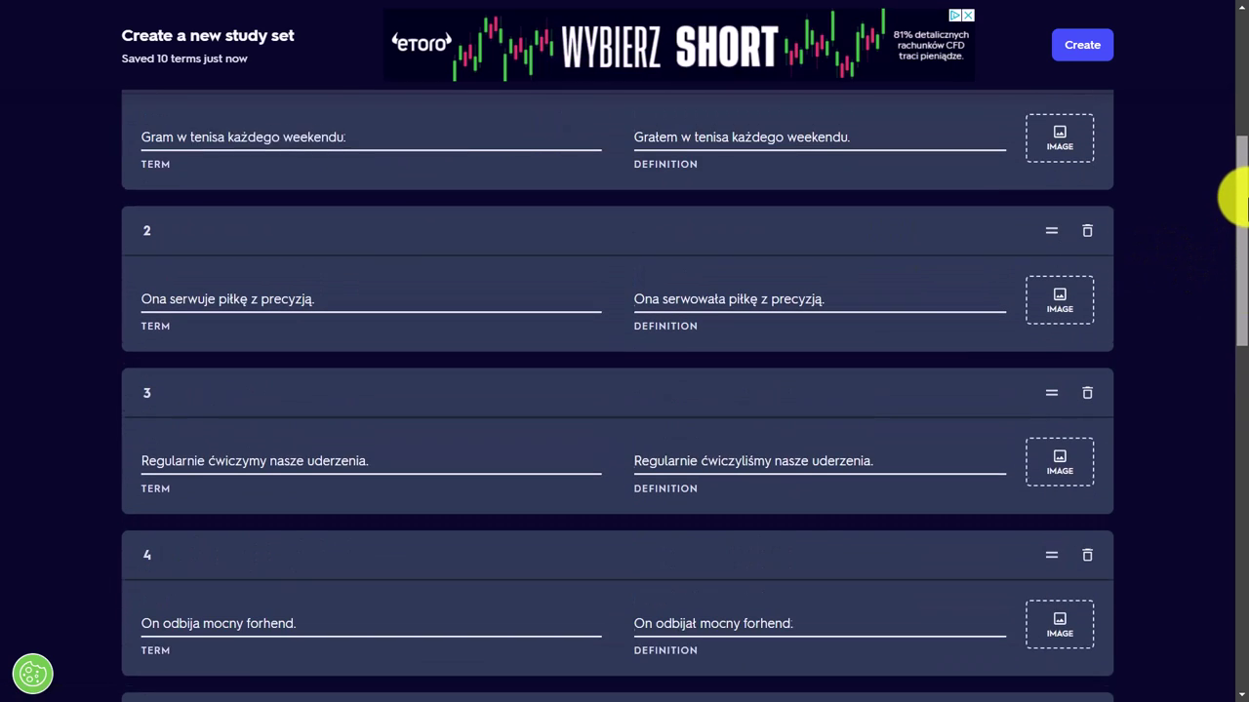
{"action": "left_click", "coordinate": [418, 161]}
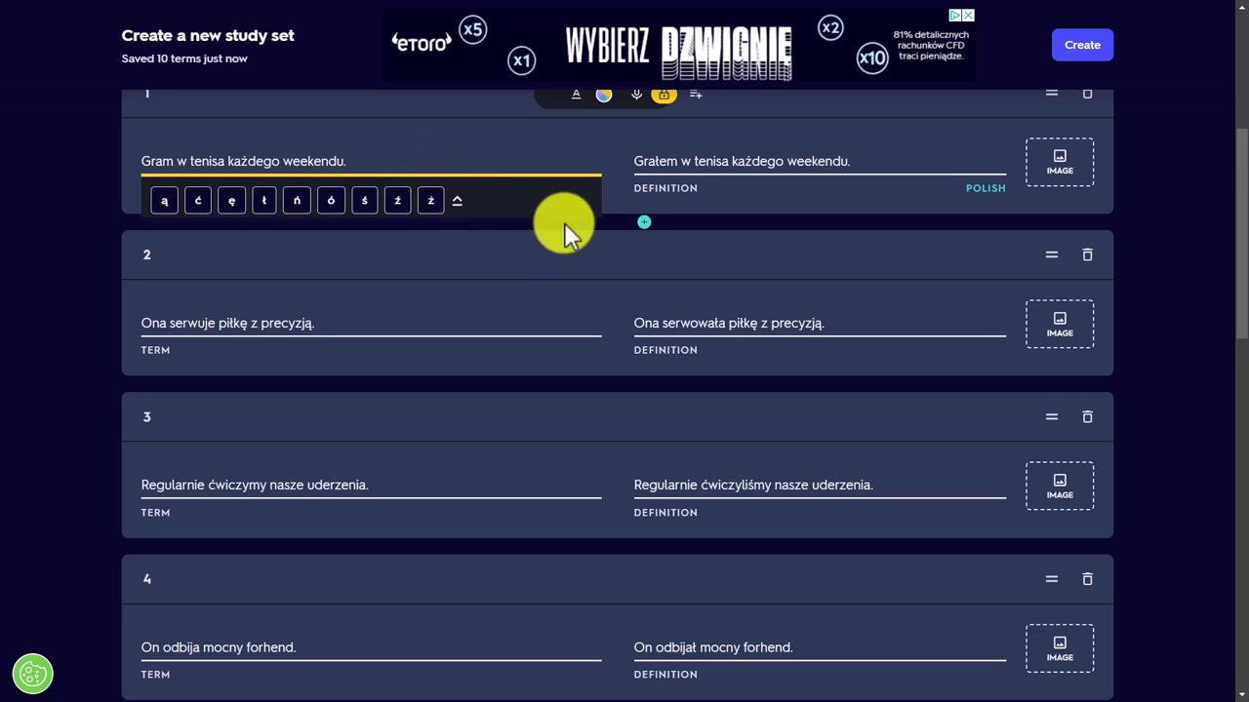
{"action": "left_click", "coordinate": [343, 283]}
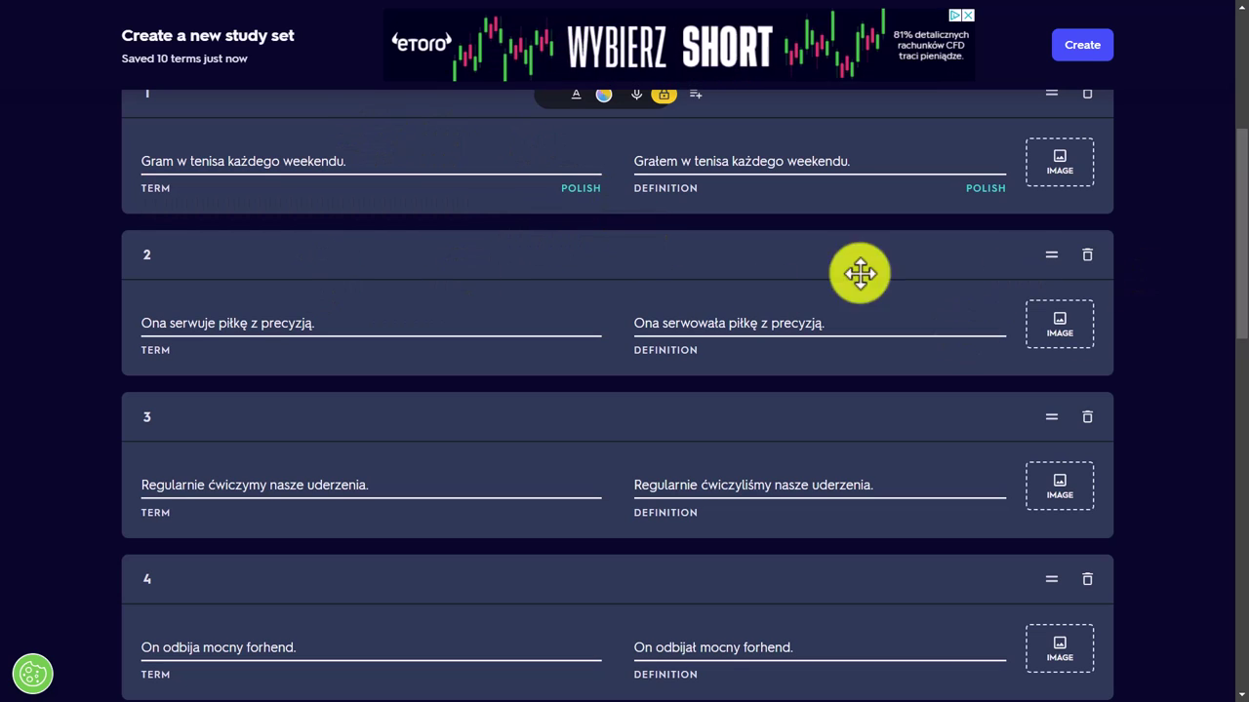
{"action": "scroll", "coordinate": [1235, 322], "scroll_direction": "up", "scroll_amount": 4}
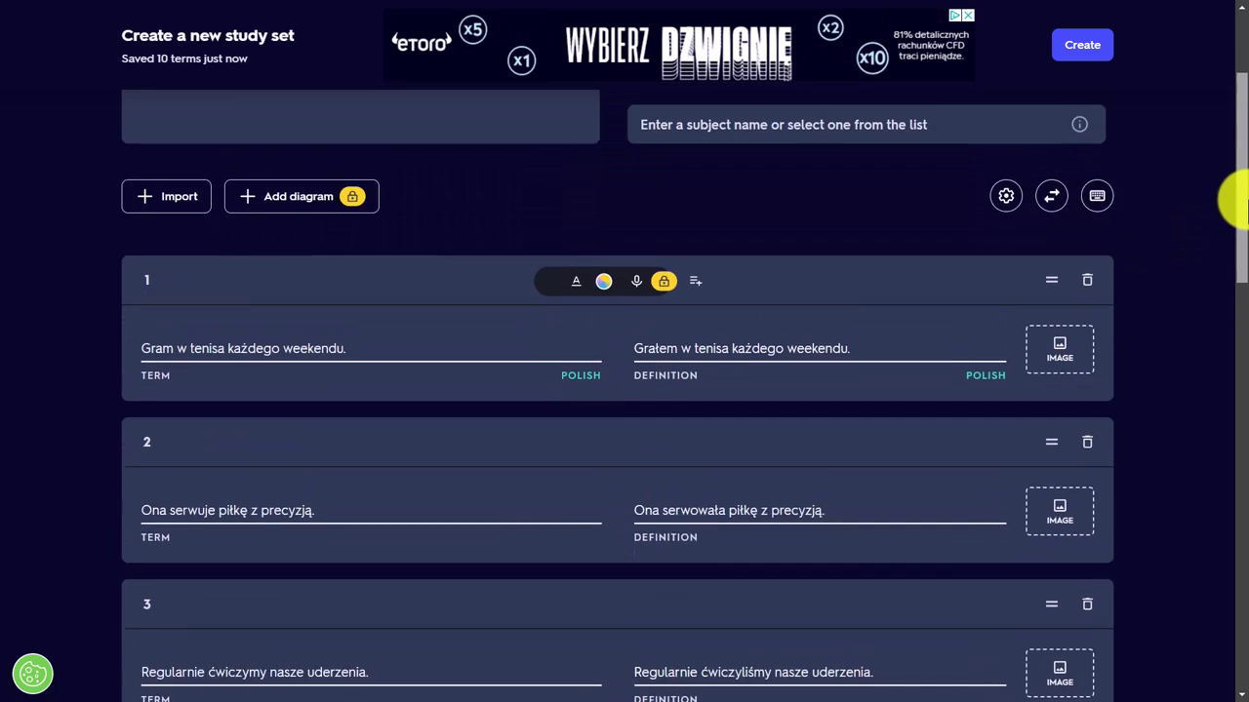
{"action": "scroll", "coordinate": [1235, 161], "scroll_direction": "up", "scroll_amount": 1}
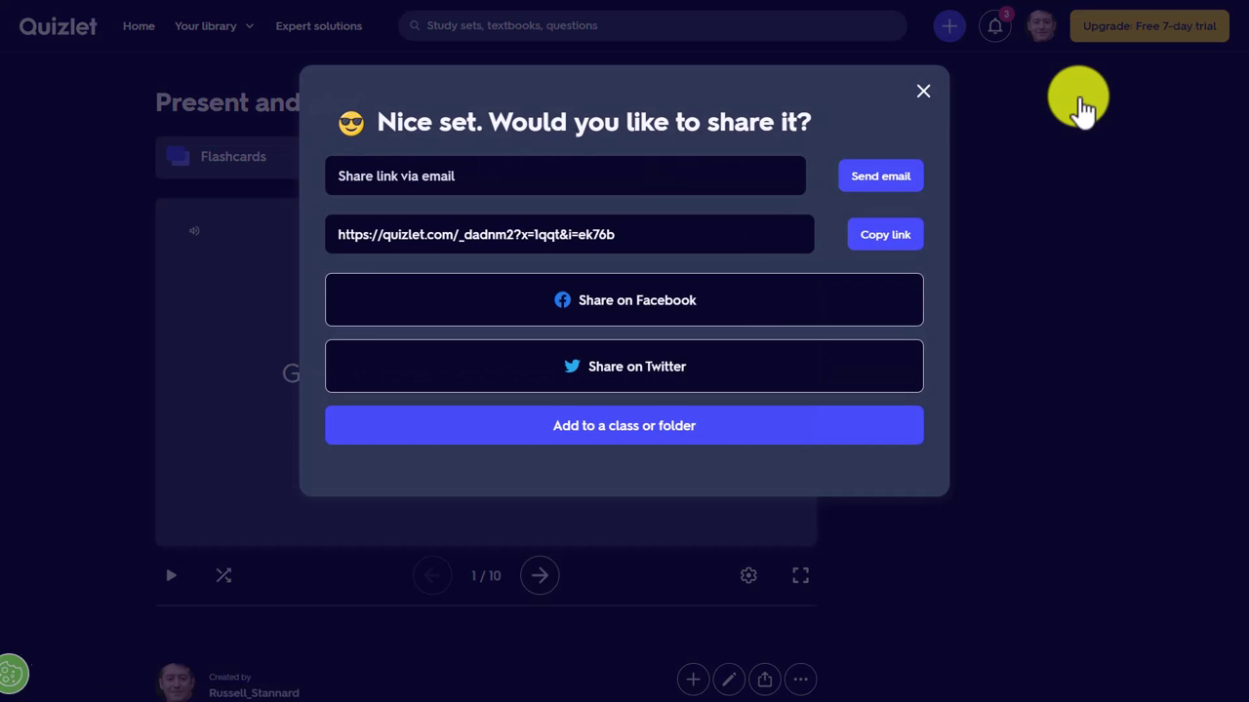
{"action": "left_click", "coordinate": [922, 90]}
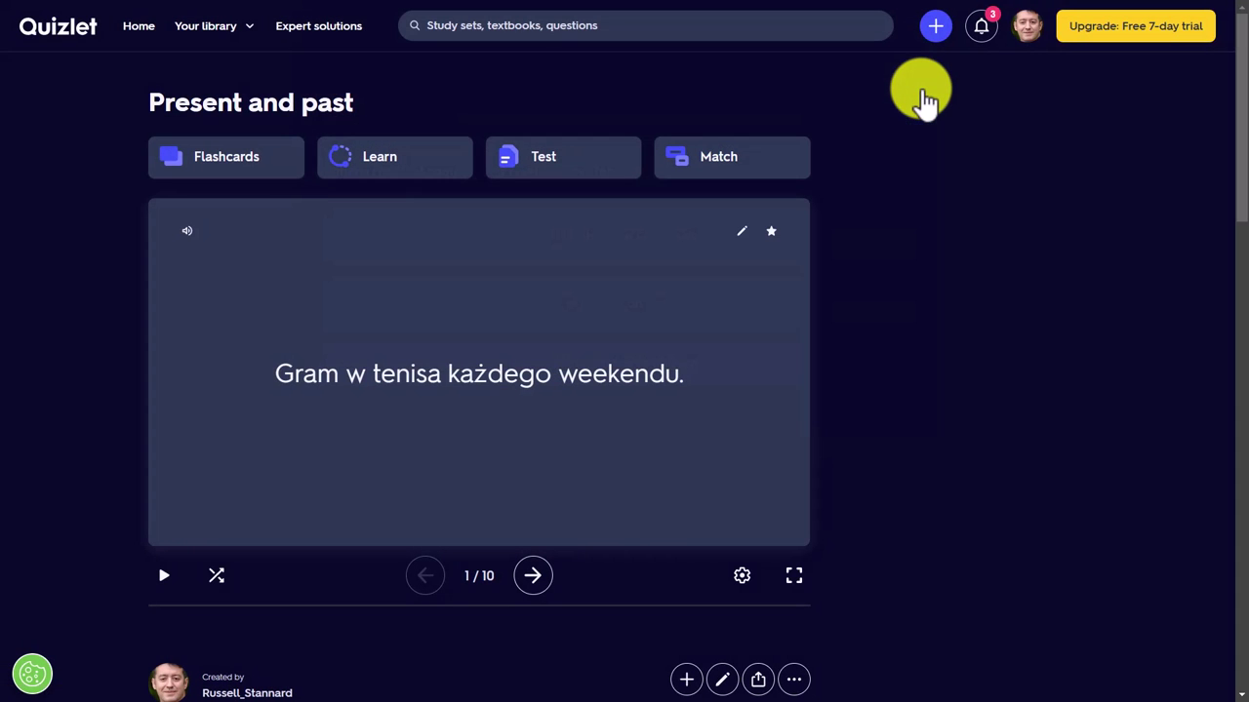
Turn on audio in the study set's Flashcards mode and advance to the second card
{"action": "left_click", "coordinate": [223, 181]}
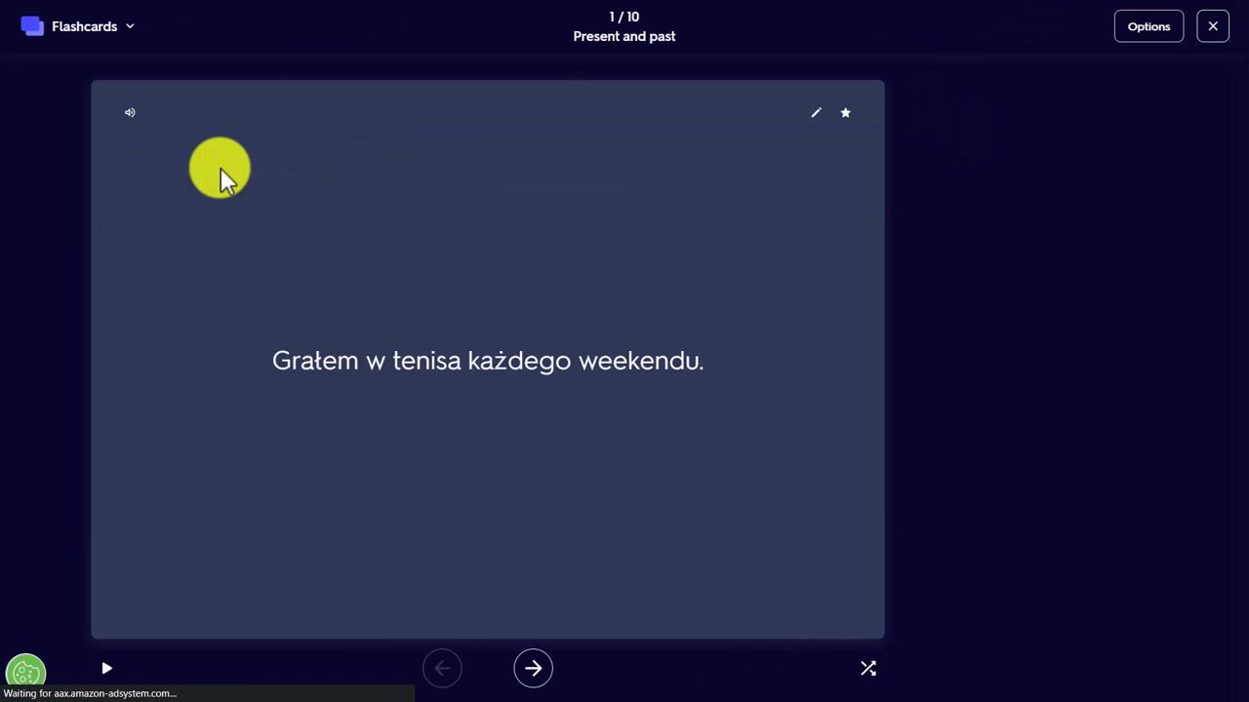
{"action": "left_click", "coordinate": [1151, 39]}
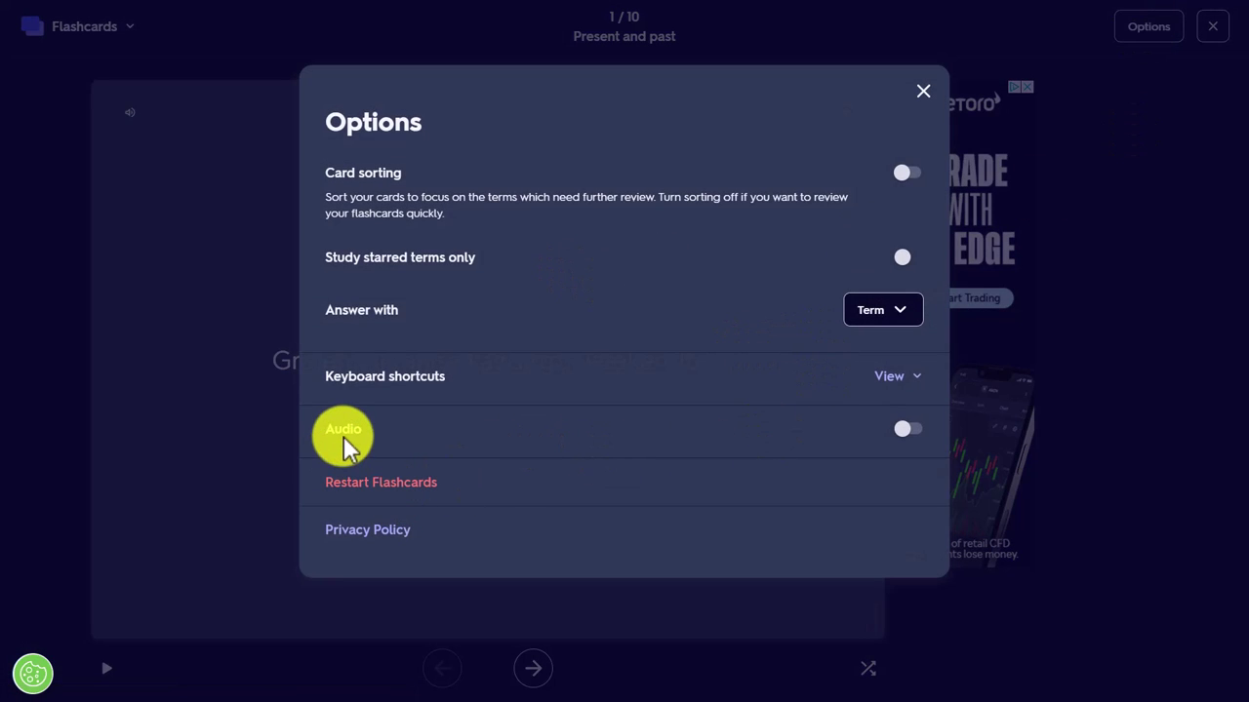
{"action": "left_click", "coordinate": [917, 427]}
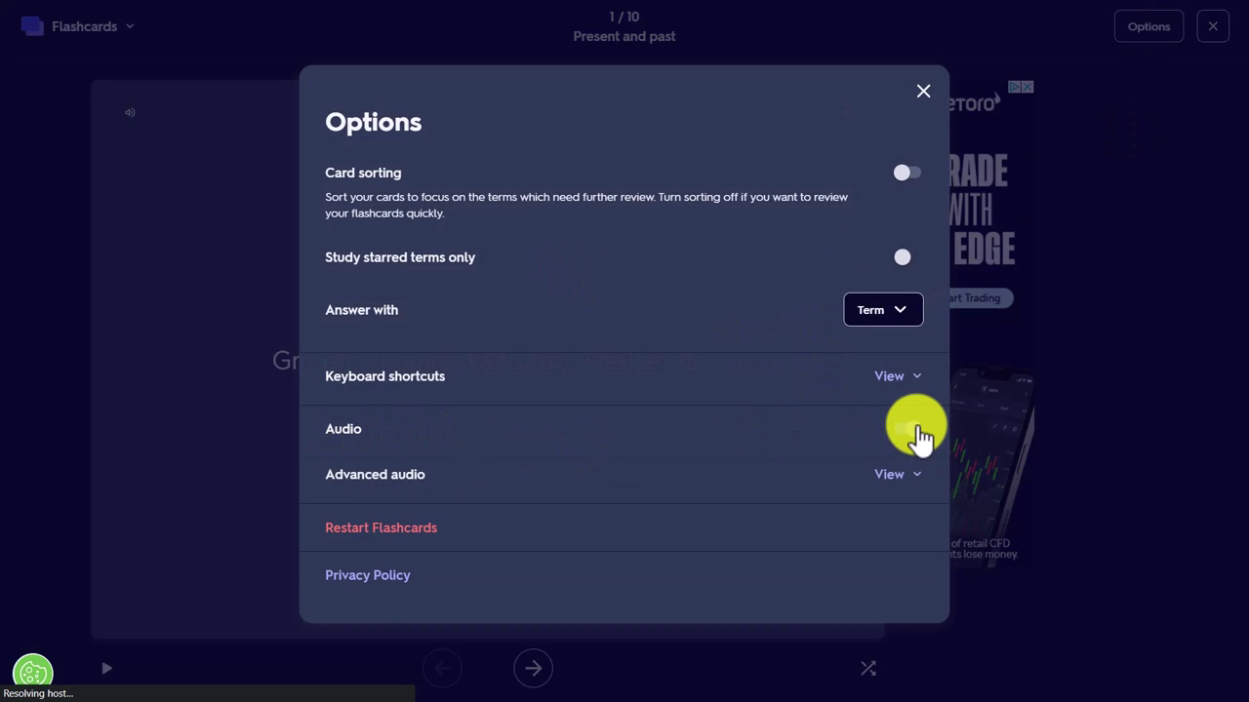
{"action": "left_click", "coordinate": [925, 97]}
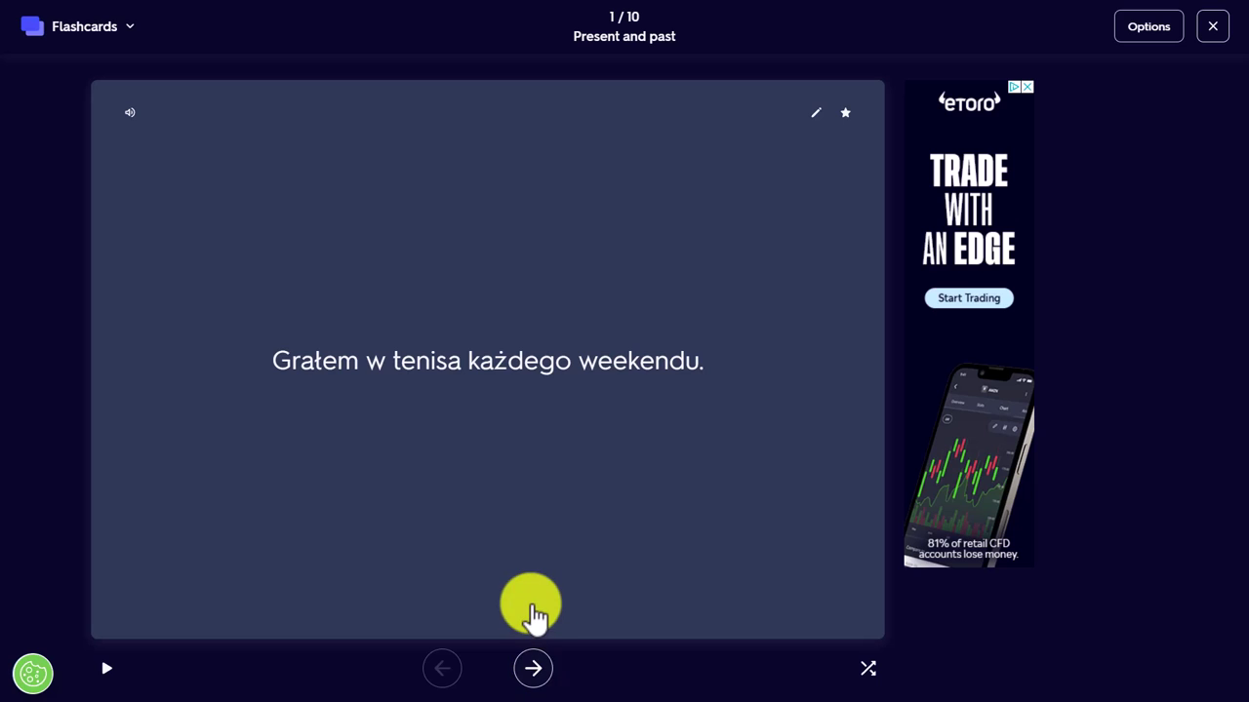
{"action": "left_click", "coordinate": [533, 671]}
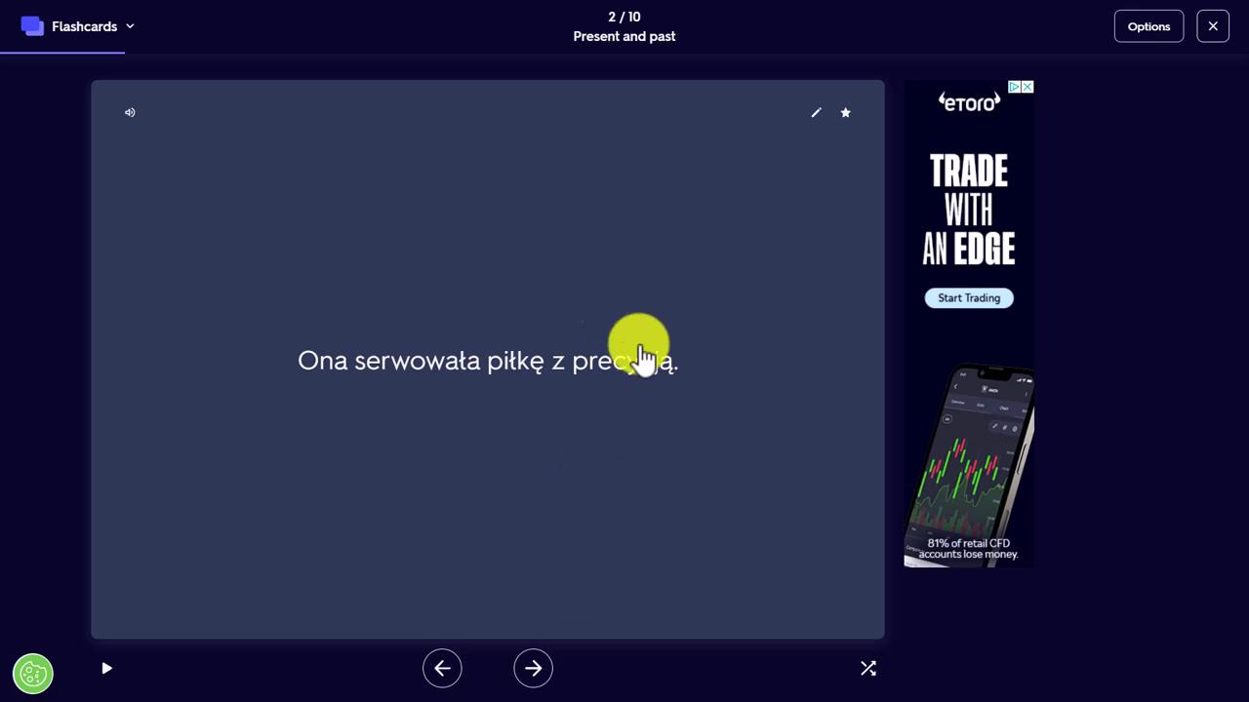
Turn definition audio off and back on in the flashcards' advanced audio options
{"action": "left_click", "coordinate": [1147, 29]}
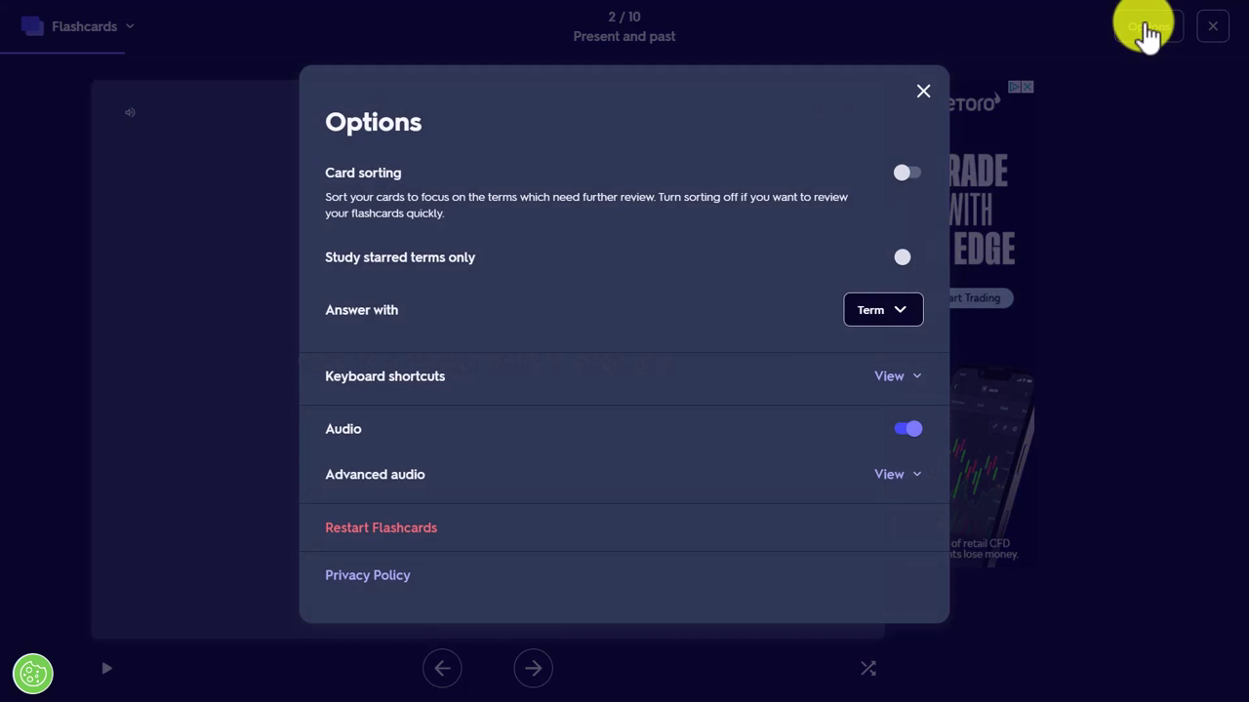
{"action": "left_click", "coordinate": [895, 478]}
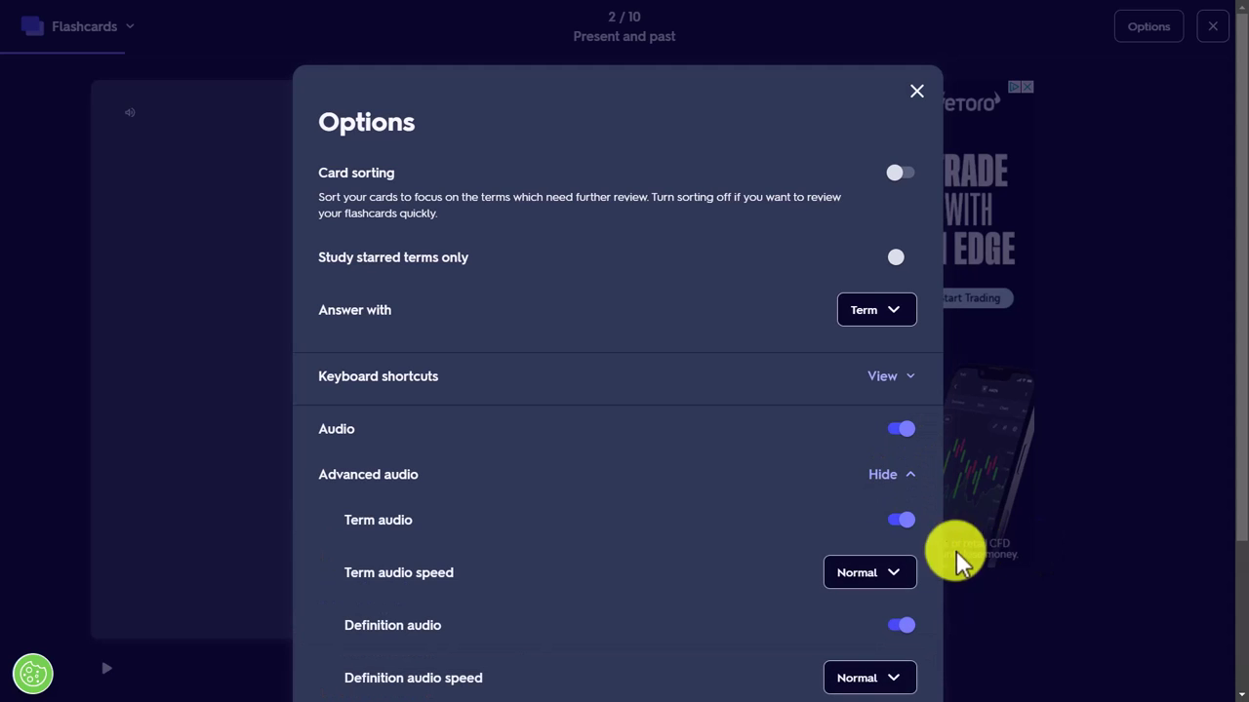
{"action": "left_click", "coordinate": [904, 628]}
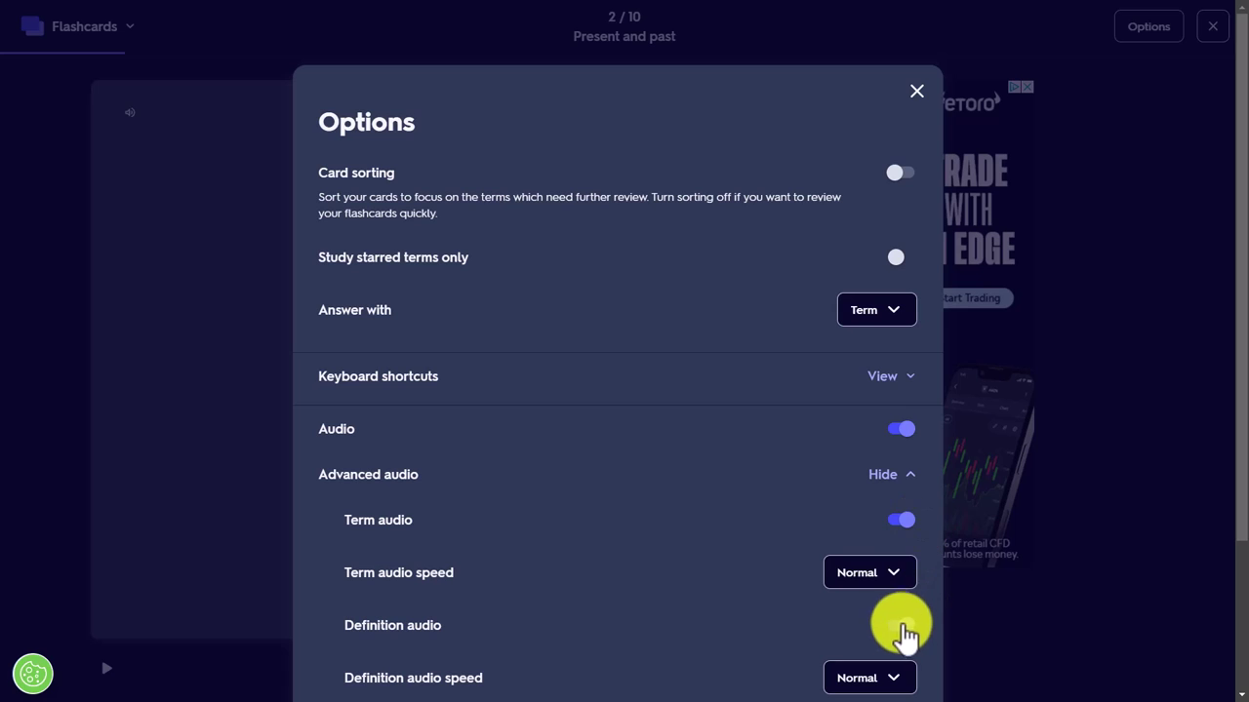
{"action": "left_click", "coordinate": [897, 628]}
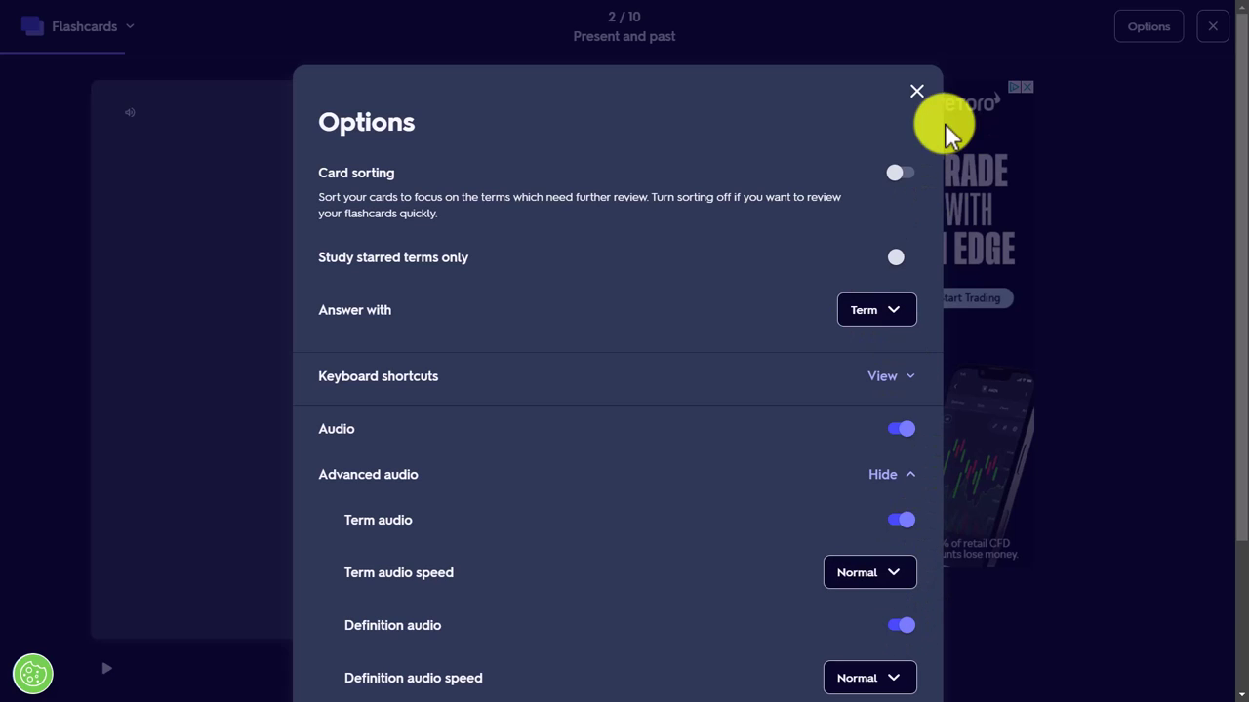
{"action": "left_click", "coordinate": [917, 92]}
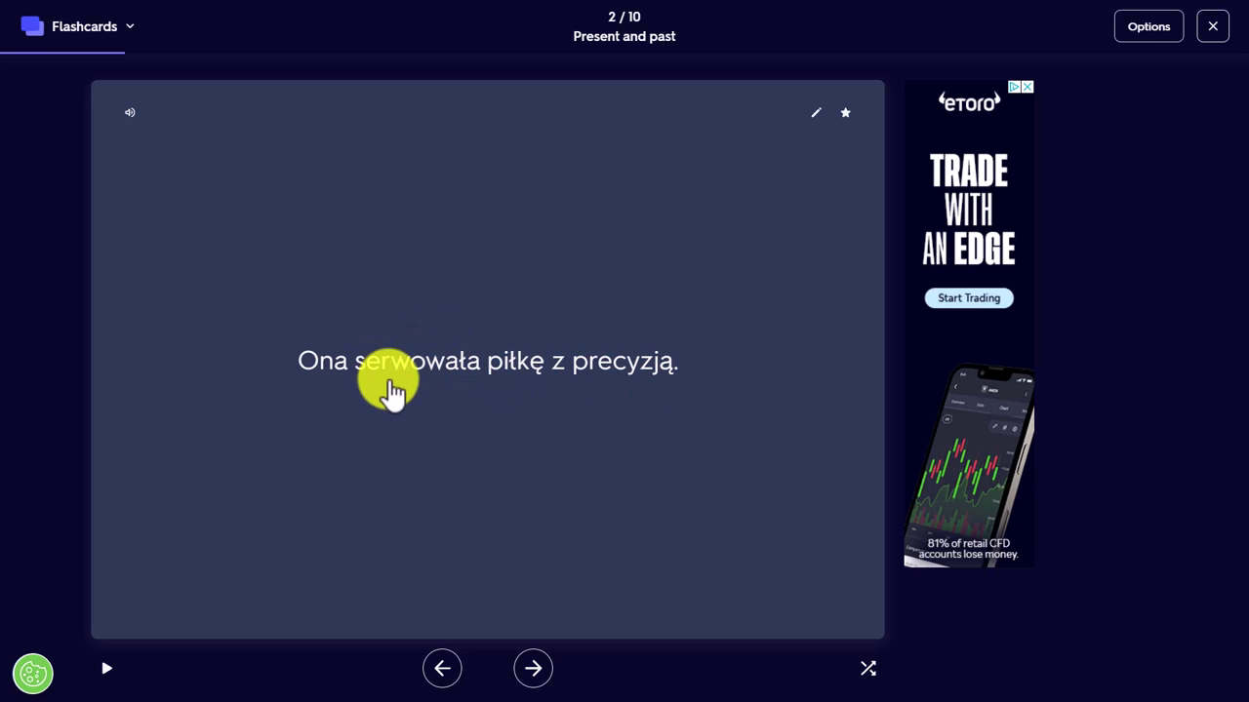
Flip the second card, and set the flashcards to answer with Definition
{"action": "left_click", "coordinate": [448, 344]}
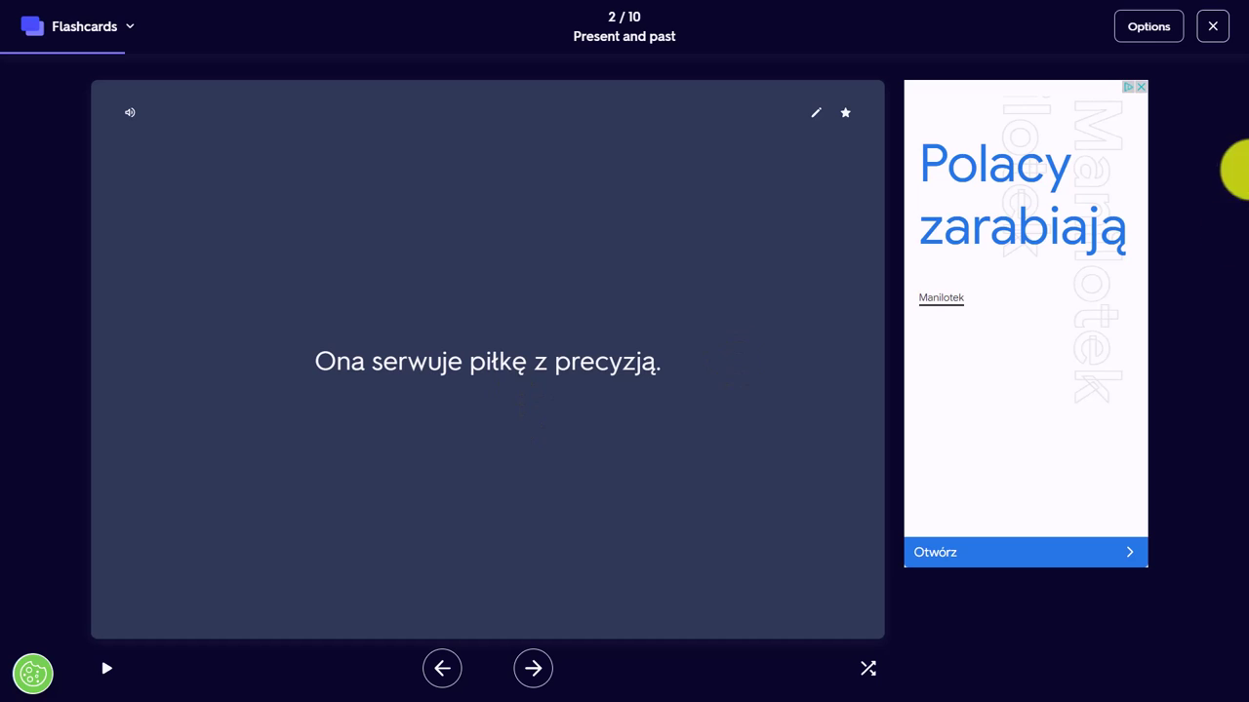
{"action": "left_click", "coordinate": [1158, 35]}
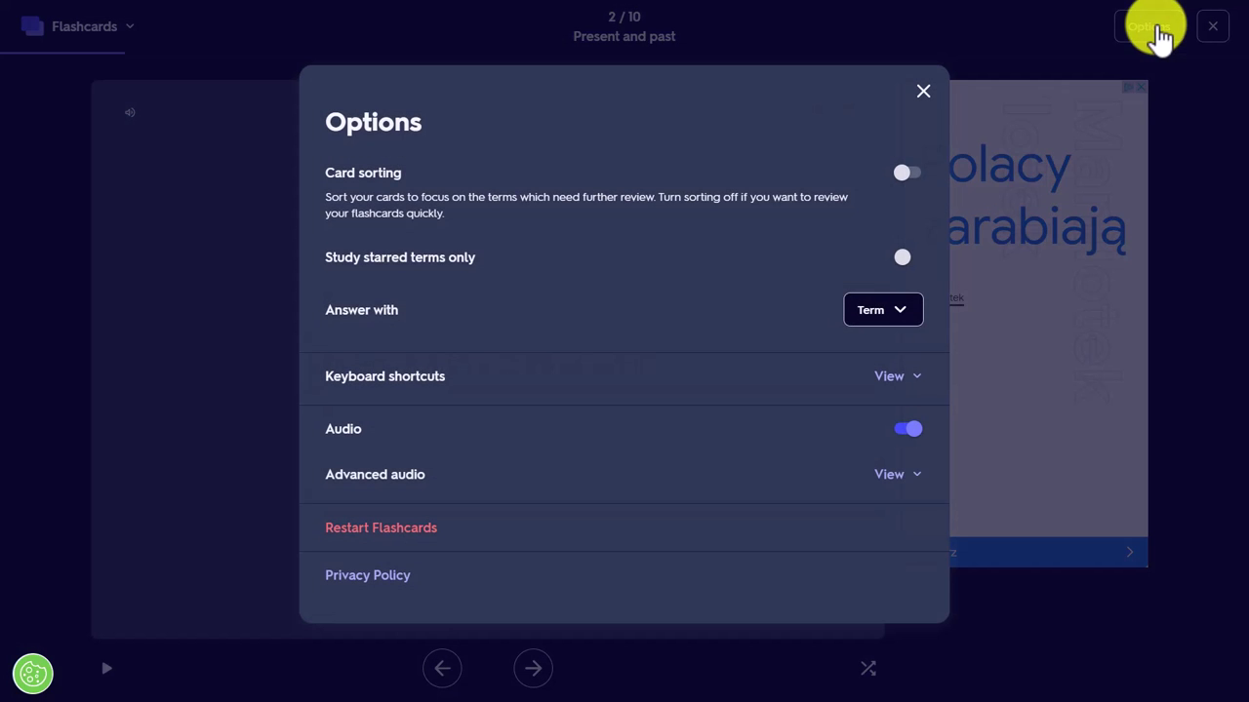
{"action": "left_click", "coordinate": [903, 312]}
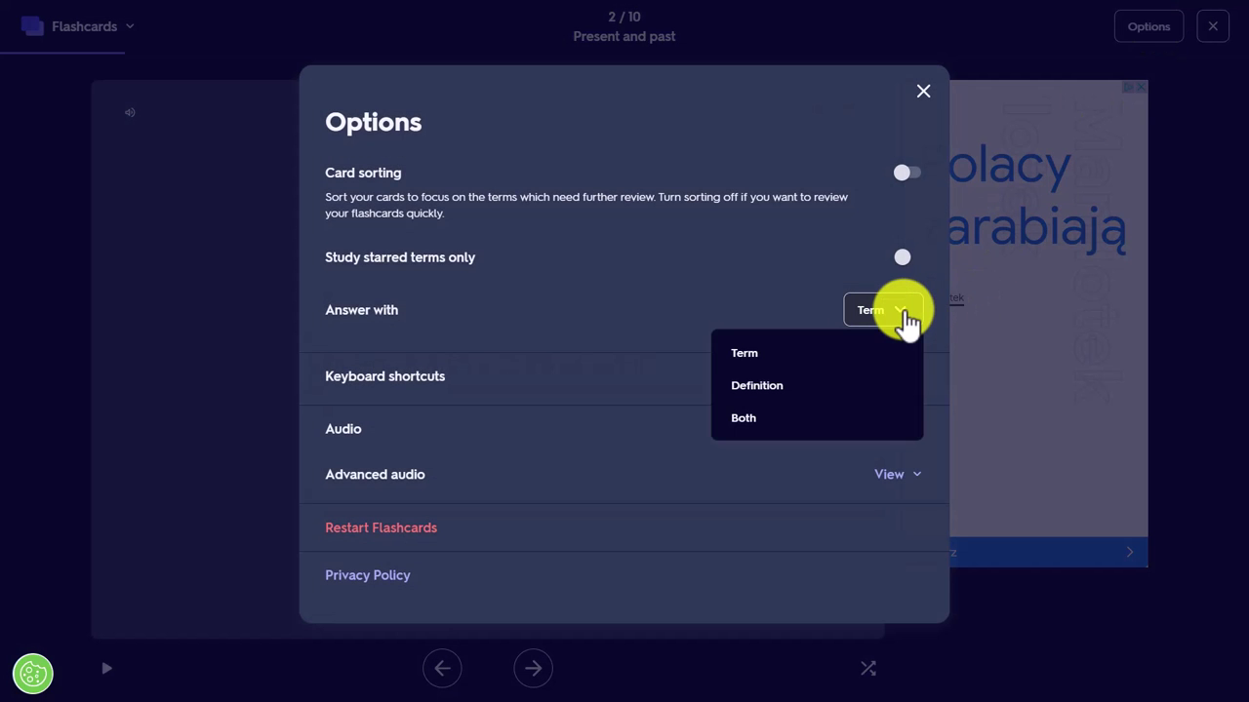
{"action": "left_click", "coordinate": [788, 389]}
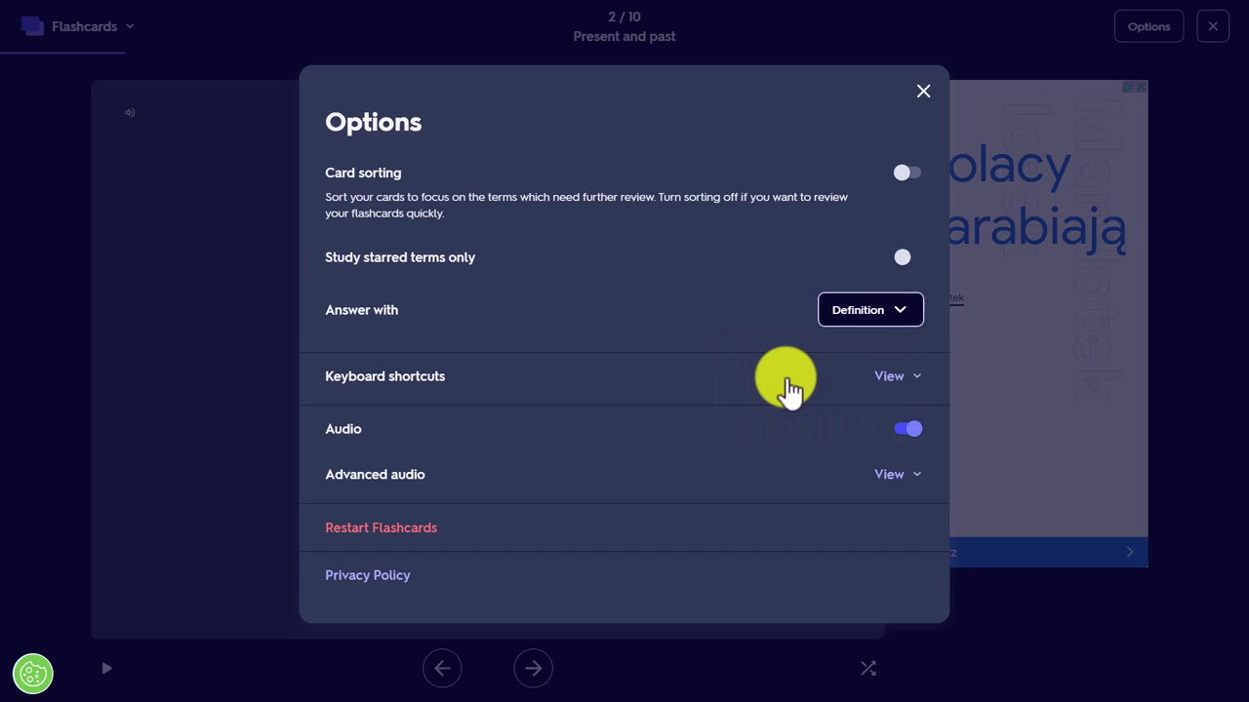
{"action": "left_click", "coordinate": [924, 92]}
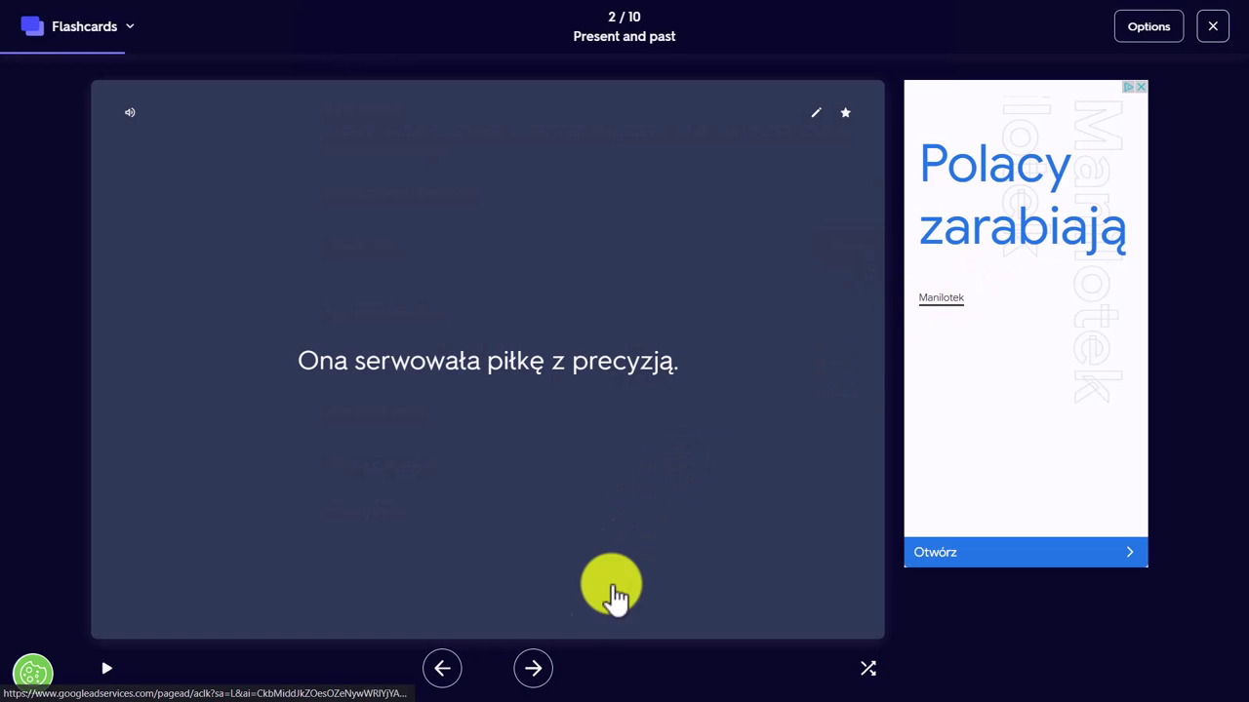
Advance to the third flashcard and flip it to check its matching sentence
{"action": "left_click", "coordinate": [533, 668]}
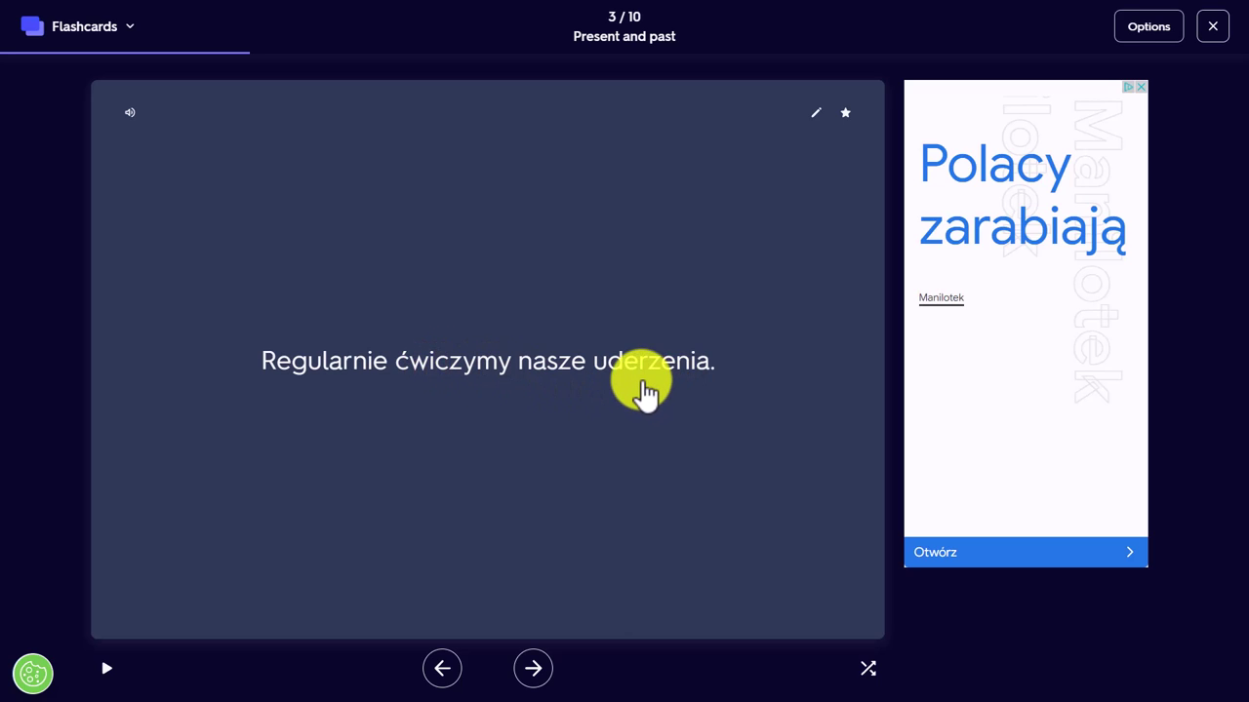
{"action": "left_click", "coordinate": [497, 531]}
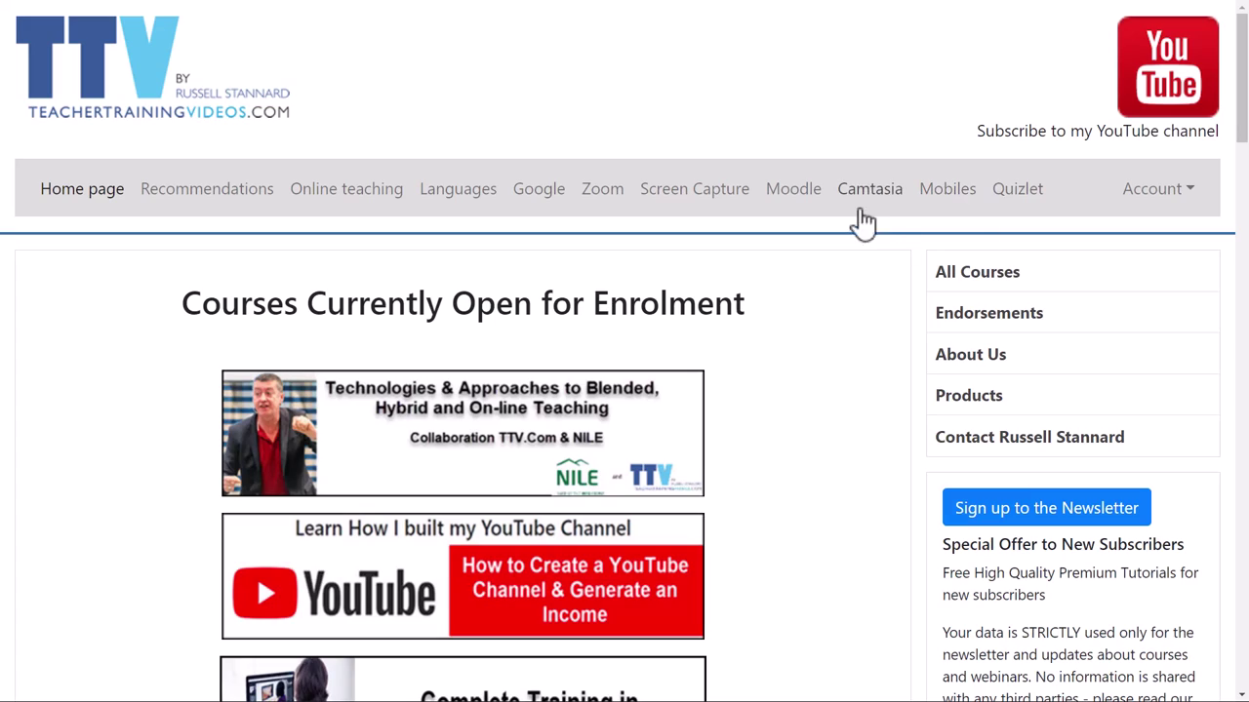
{"action": "scroll", "coordinate": [1222, 190], "scroll_direction": "down", "scroll_amount": 5}
{"action": "scroll", "coordinate": [1222, 191], "scroll_direction": "down", "scroll_amount": 12}
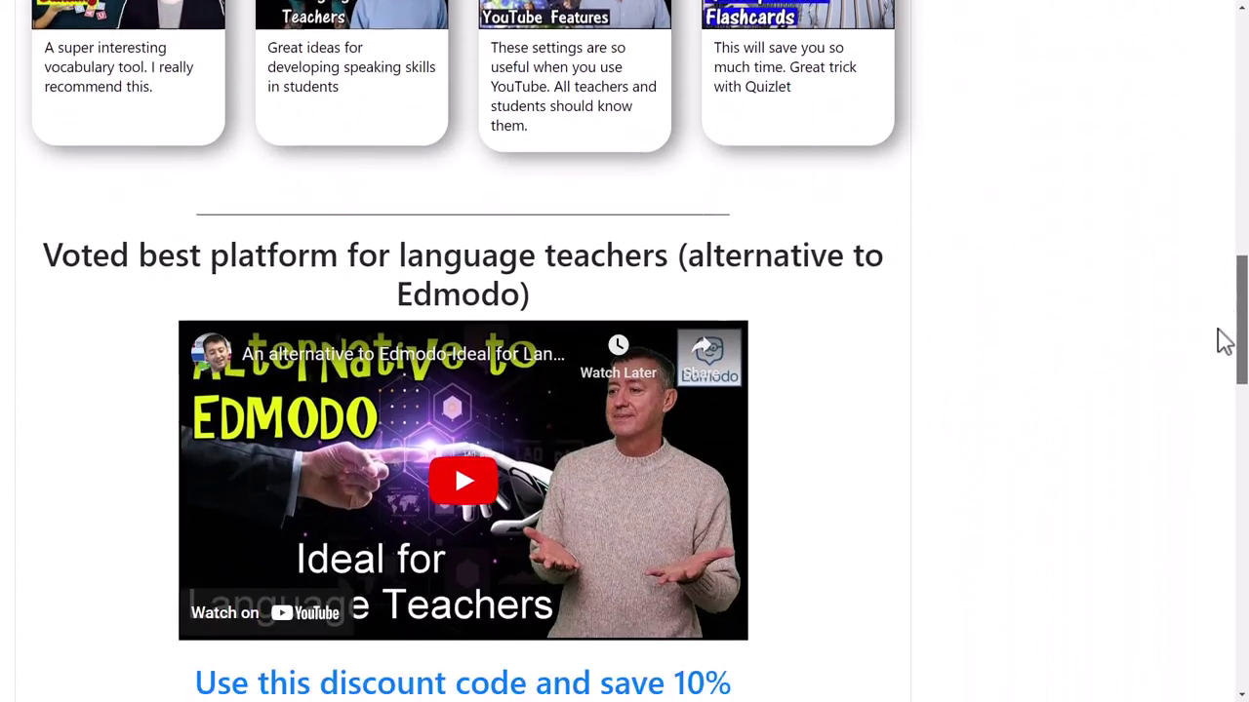
{"action": "left_click_drag", "start_coordinate": [1224, 341], "coordinate": [1213, 128]}
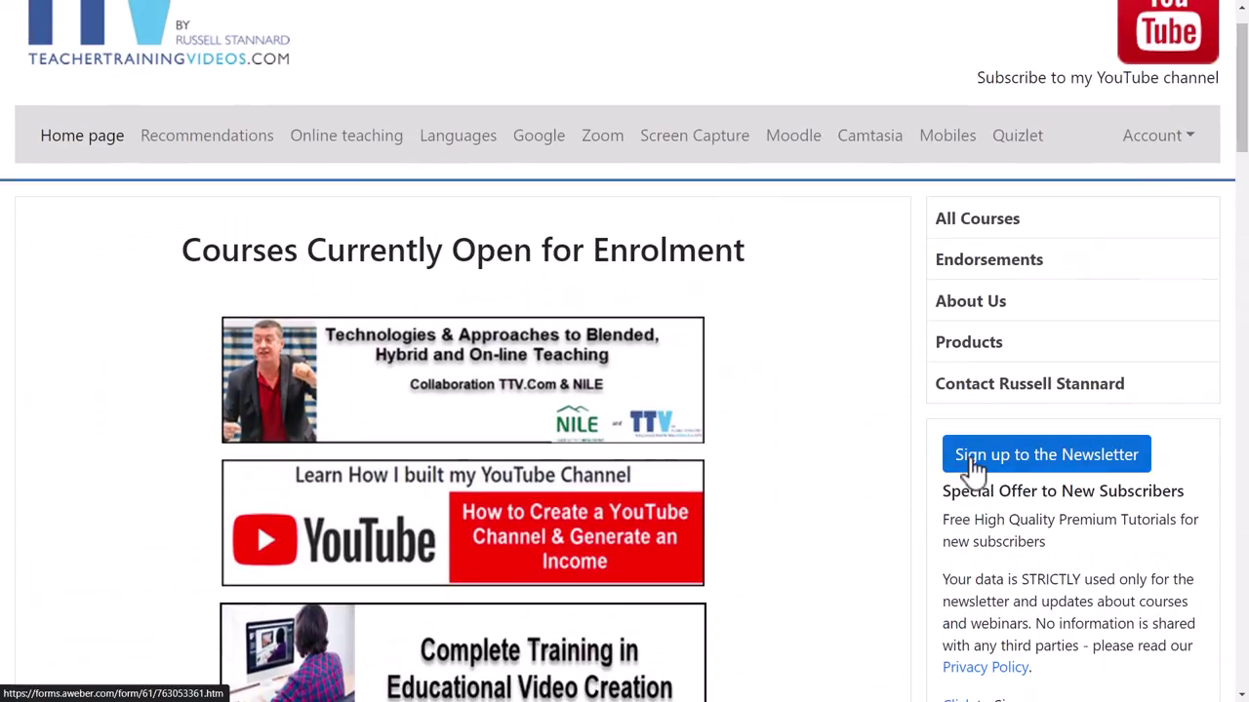